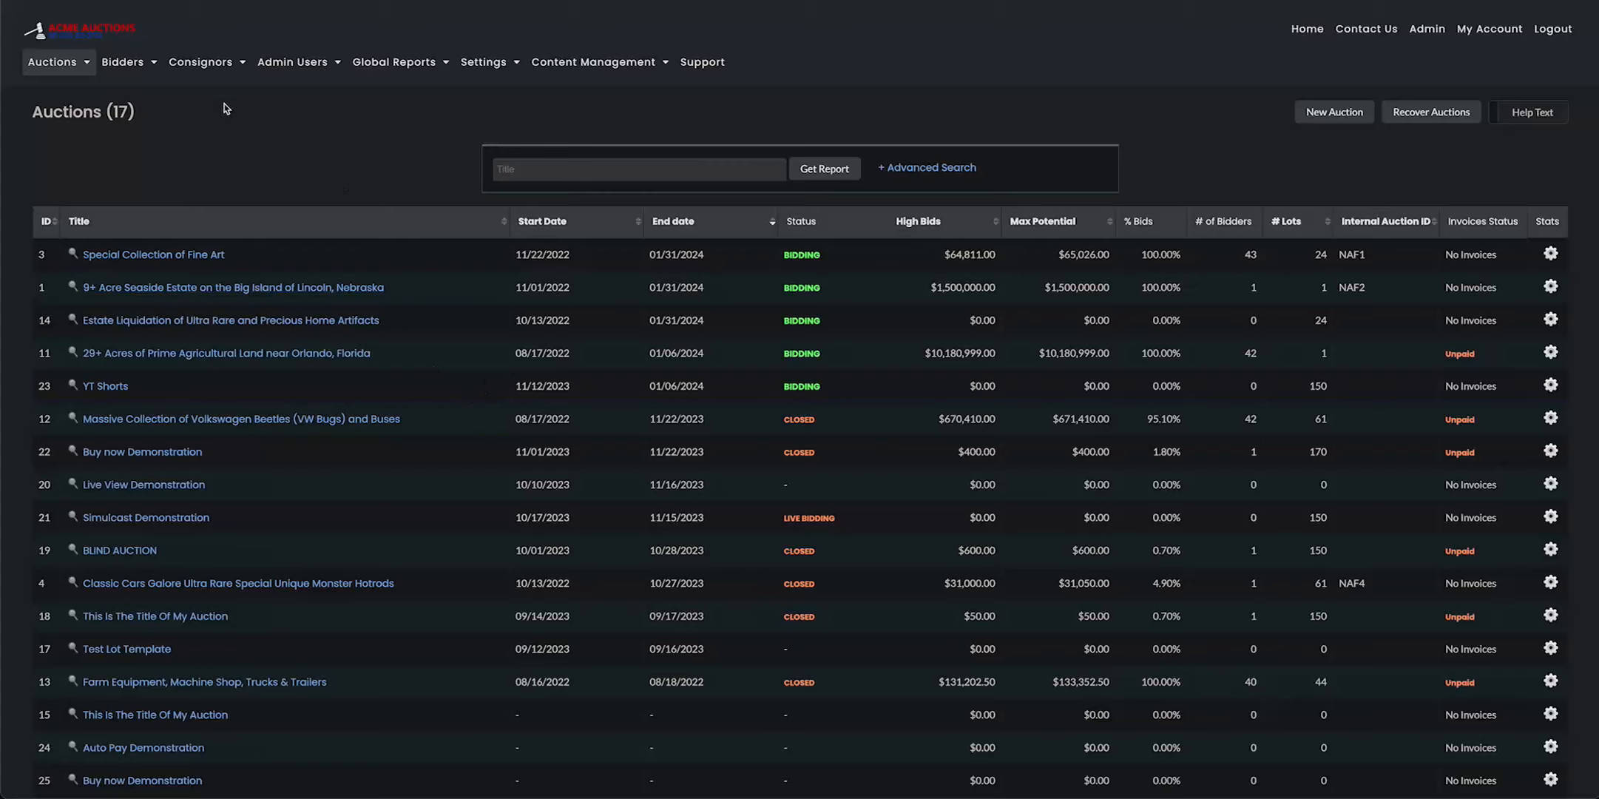
Open the bidder import page and download both the sample data file and the upload template
mouse_move(105, 69)
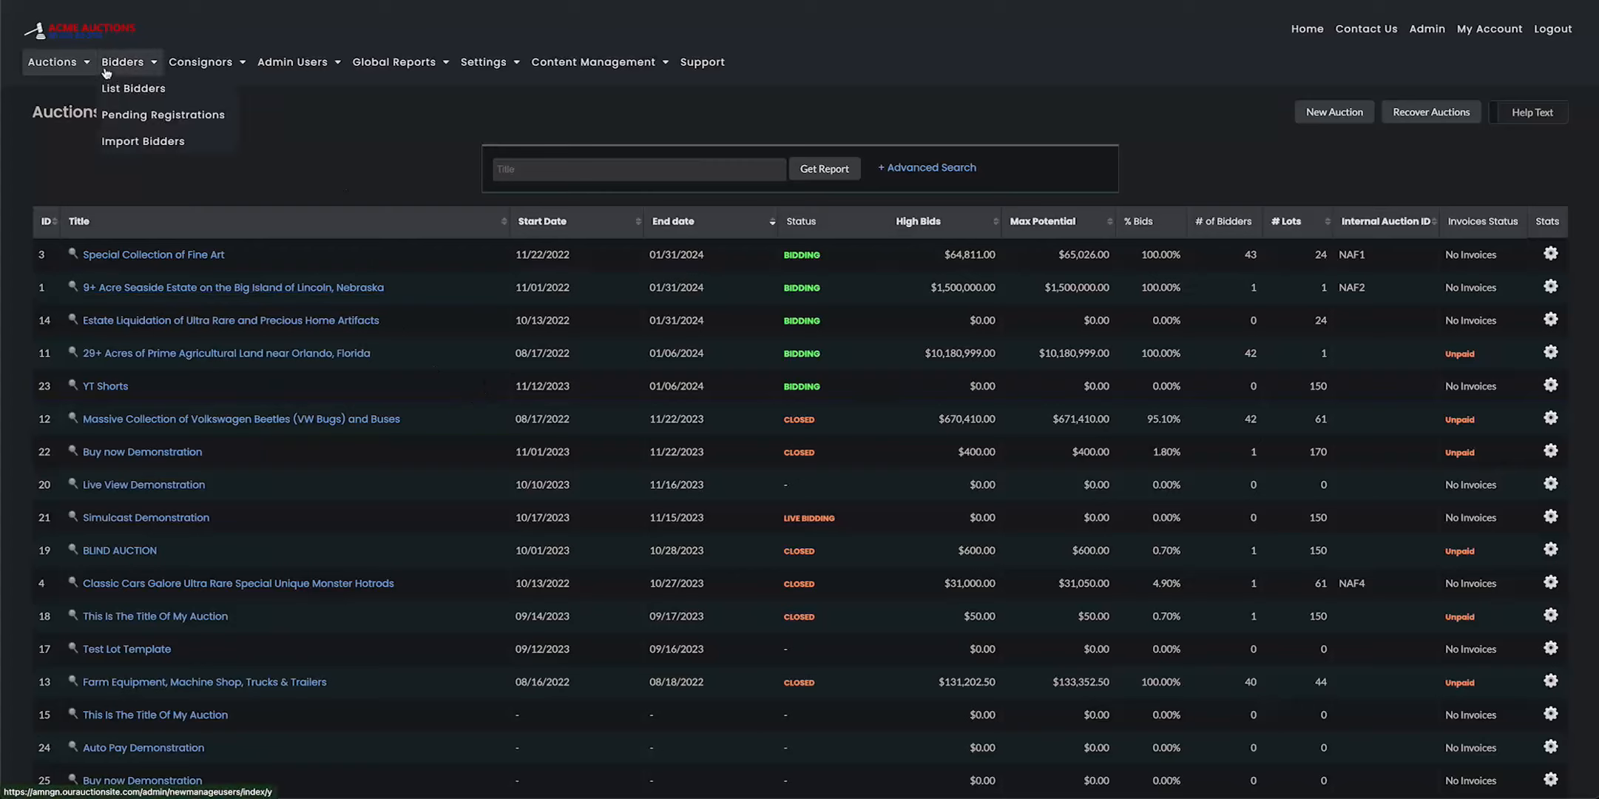
left_click(161, 147)
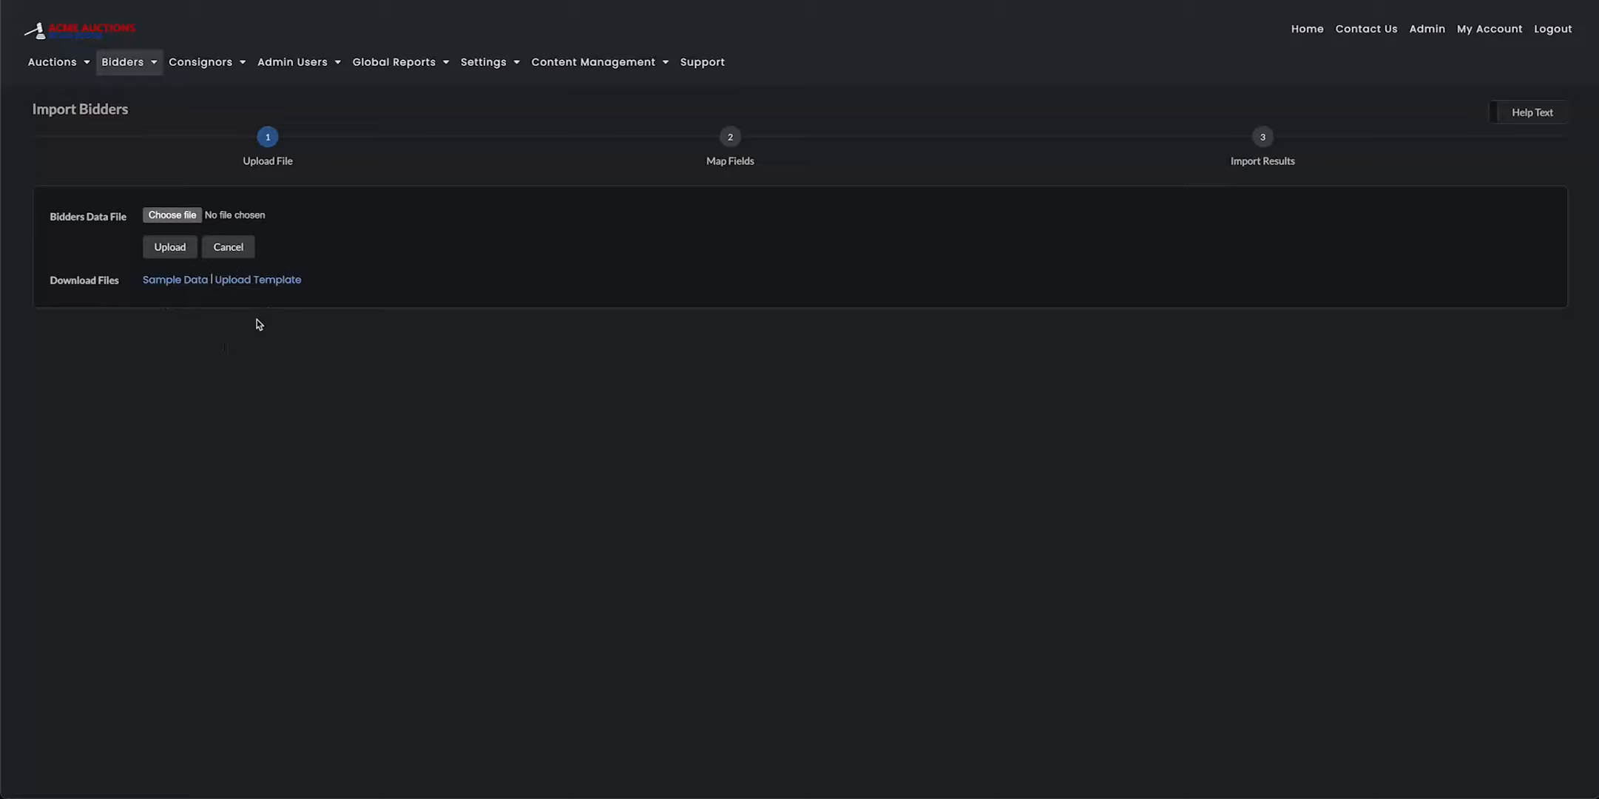
left_click(196, 281)
left_click(259, 286)
Open the downloaded importbidders_sample_data file in Numbers and reposition its window over the import page
left_click(1513, 1)
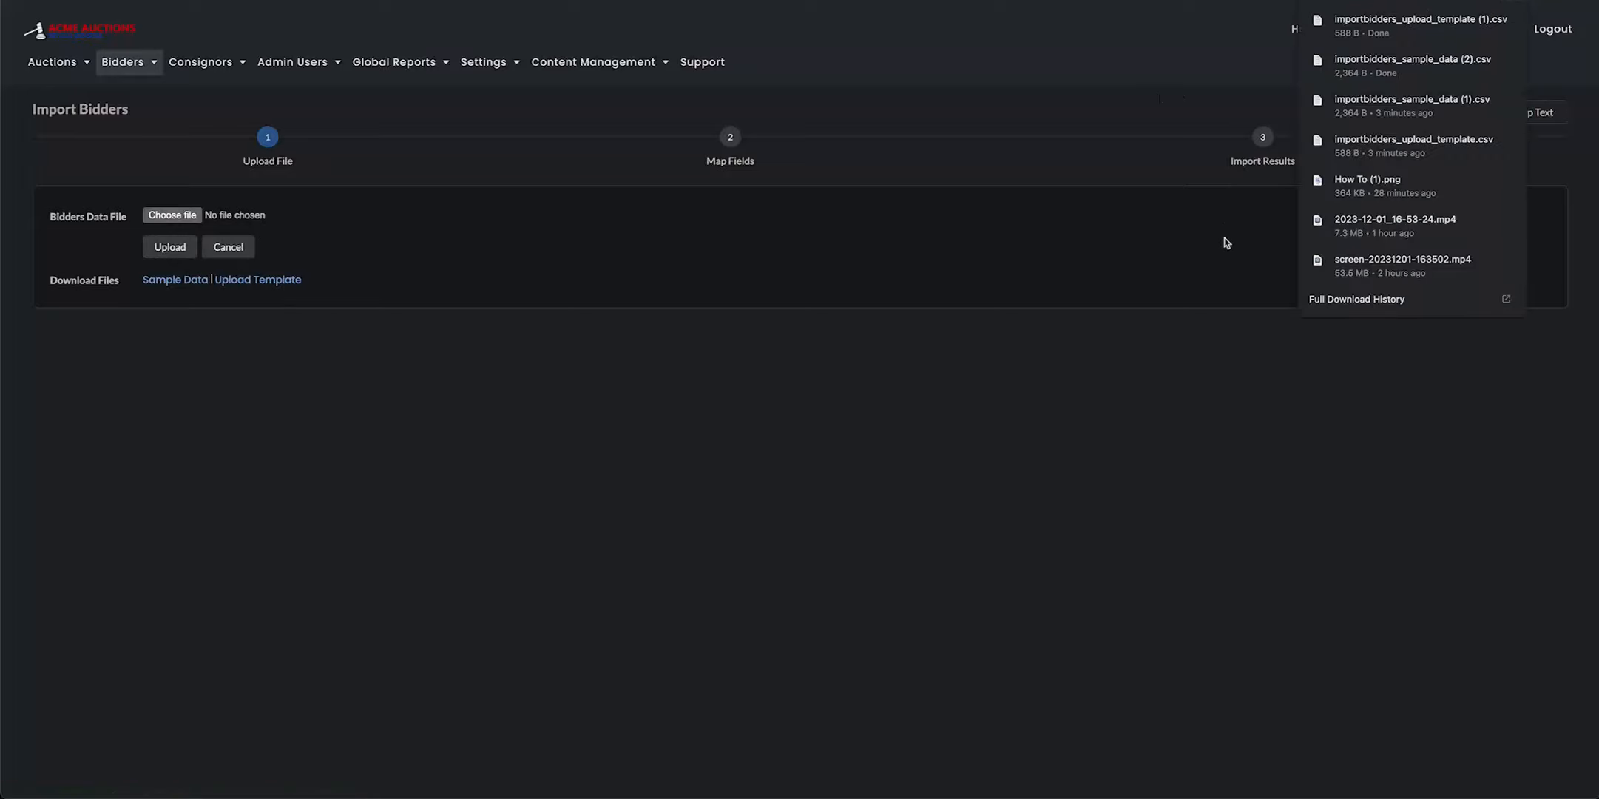
left_click(1409, 63)
left_click_drag(930, 585, 672, 82)
left_click(401, 1)
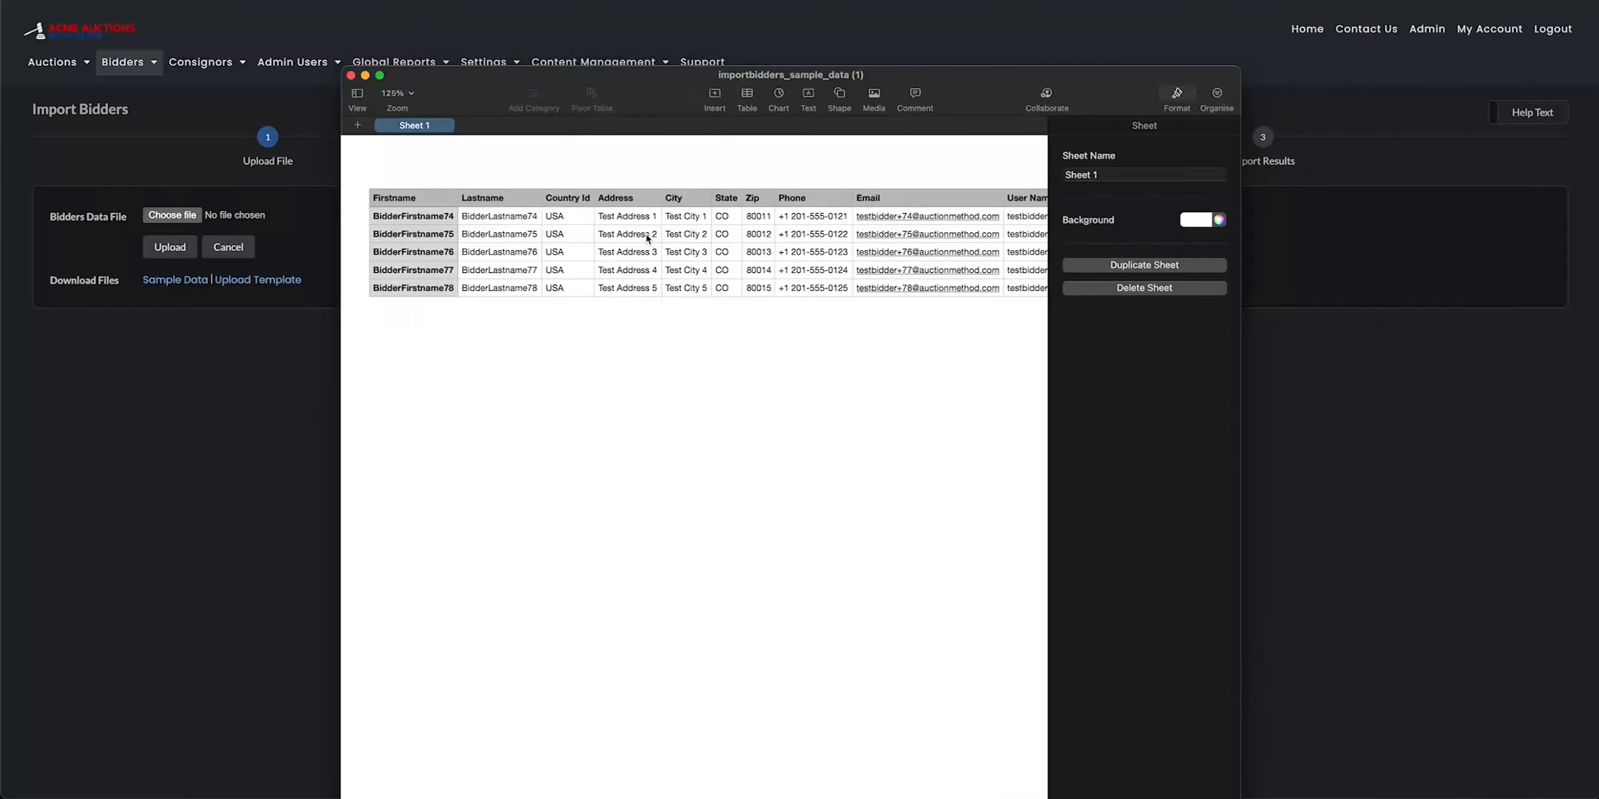
Examine all column headings and sample rows of the bidder table, from Firstname through to Stripe Id
scroll(656, 249, "right", 5)
scroll(656, 248, "right", 5)
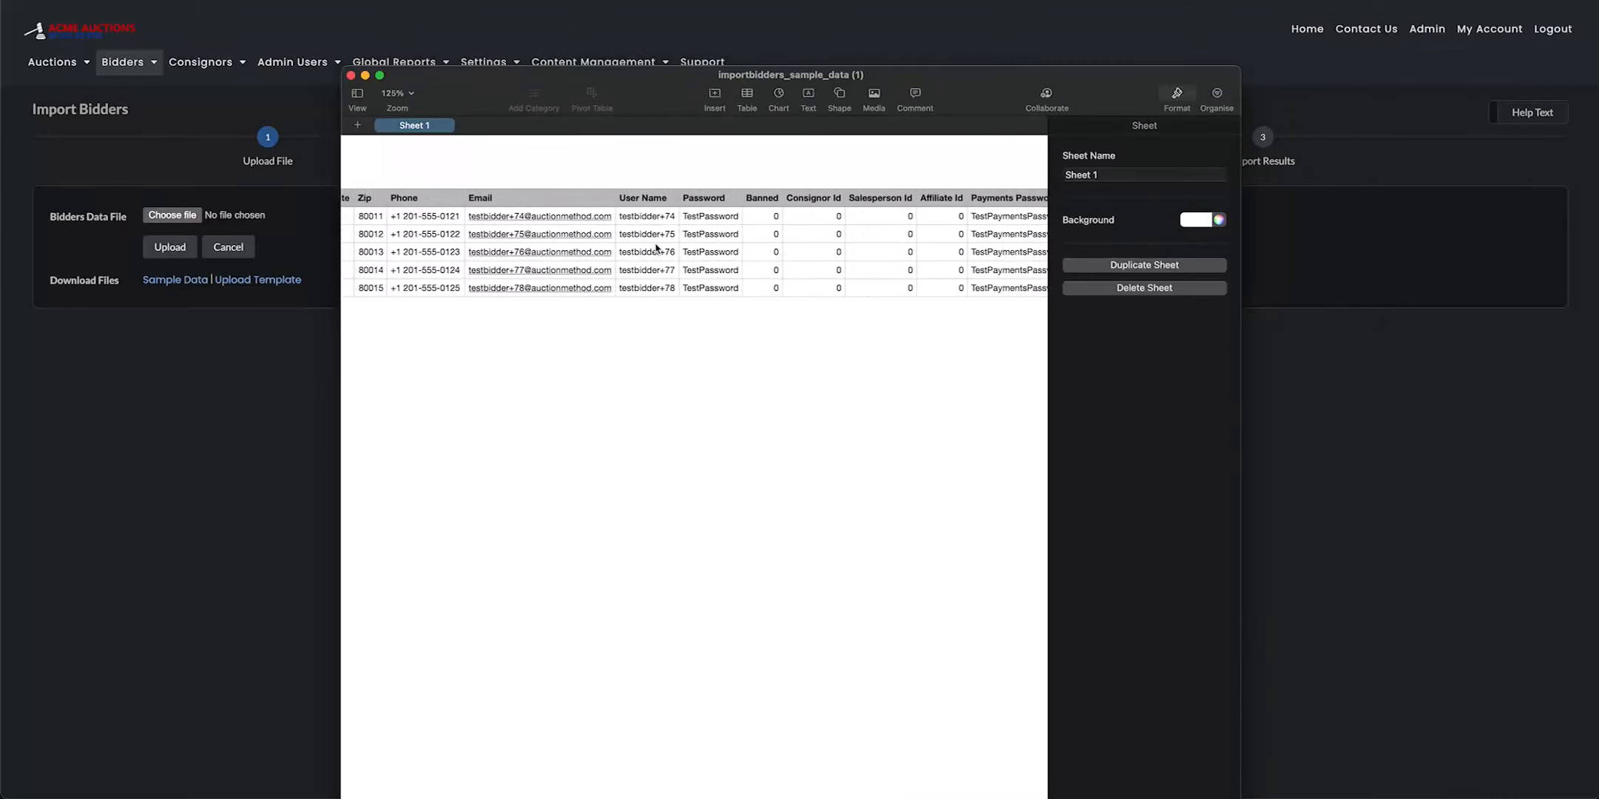
scroll(659, 248, "right", 5)
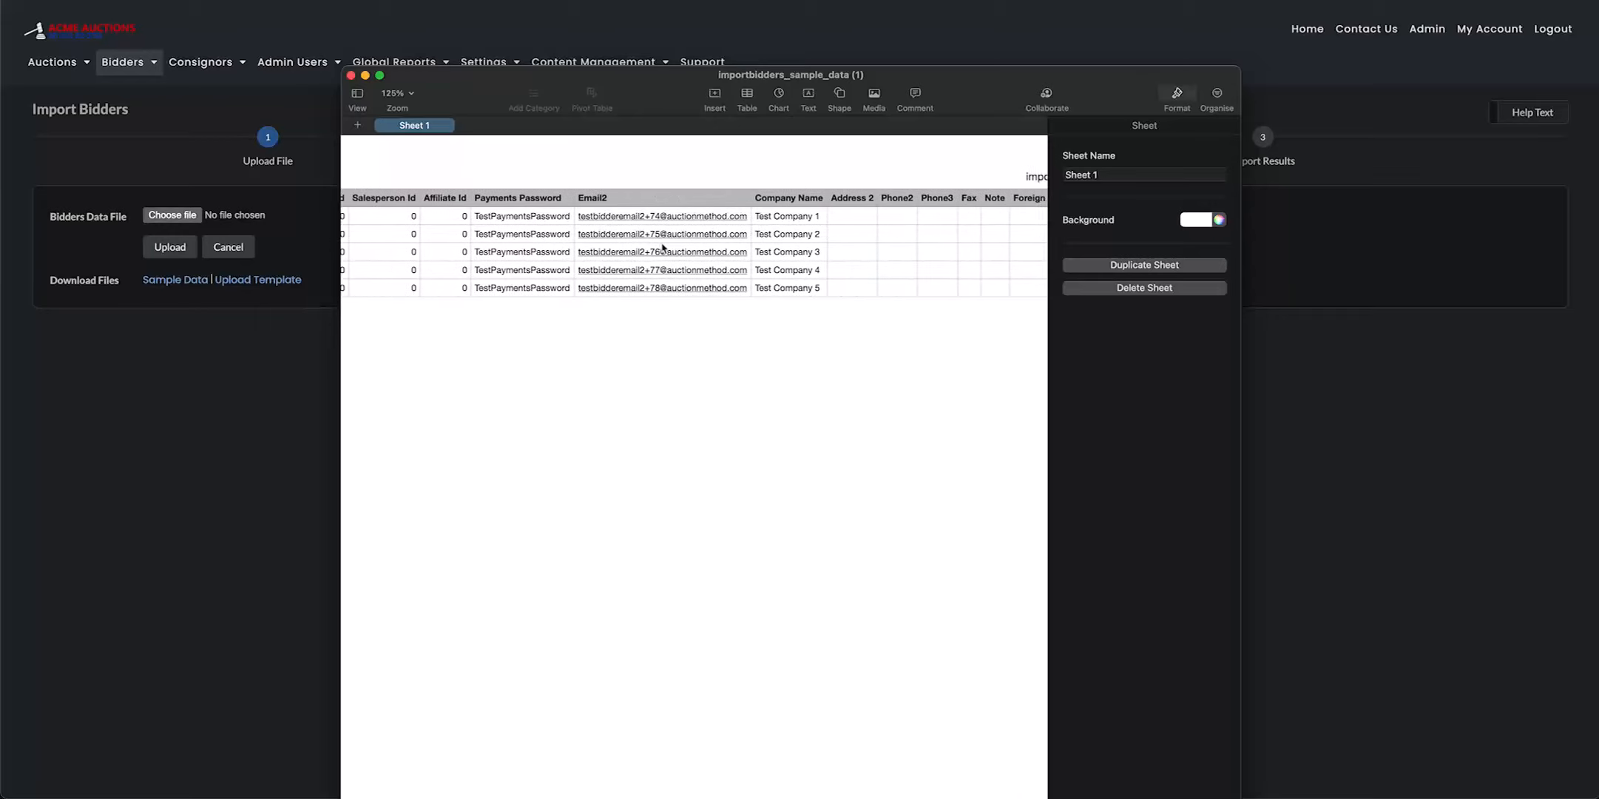
scroll(658, 250, "right", 5)
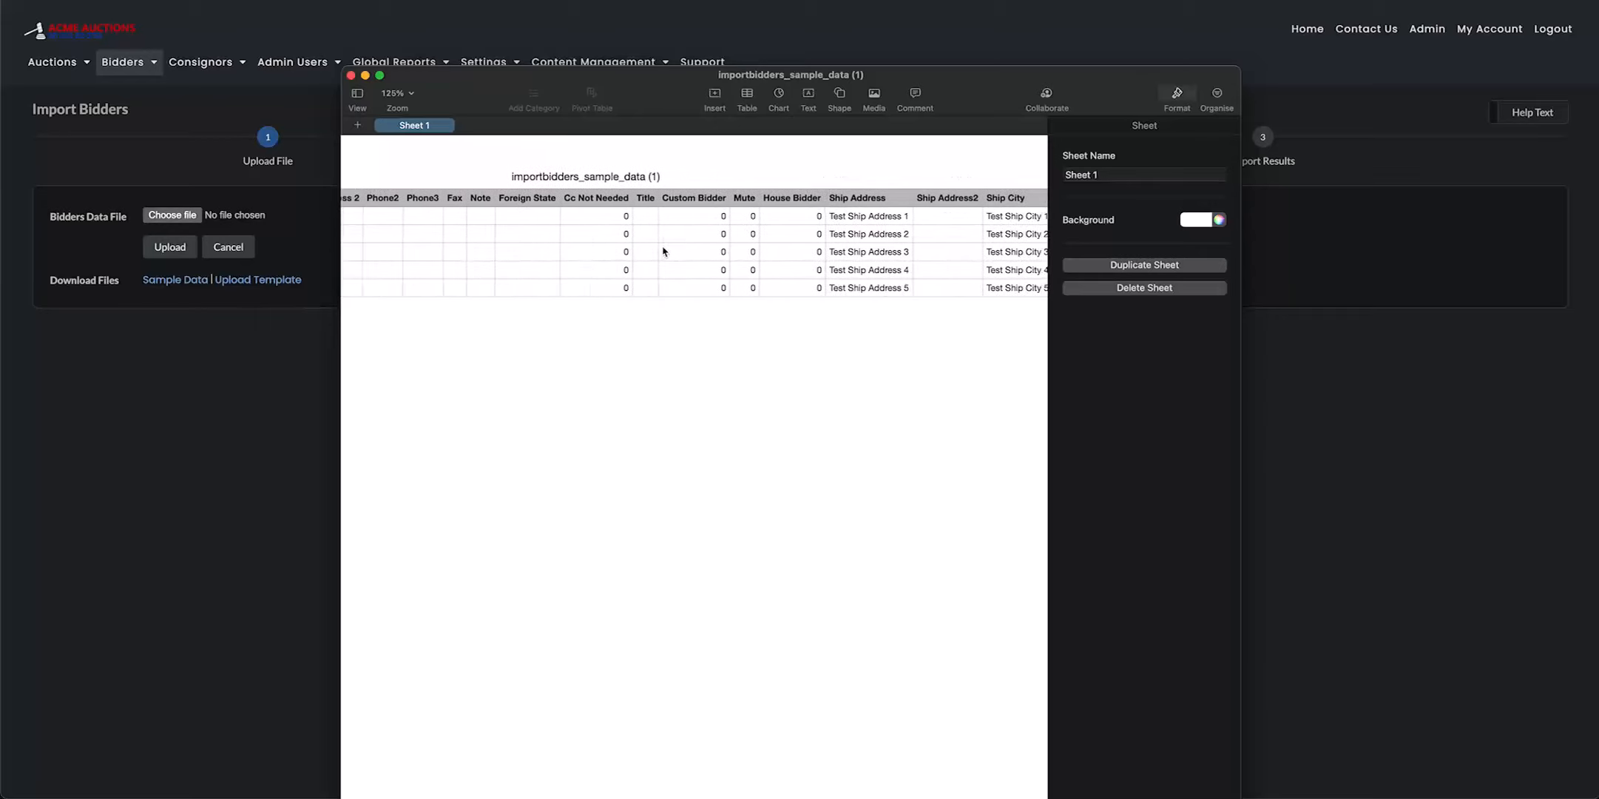
scroll(671, 252, "right", 4)
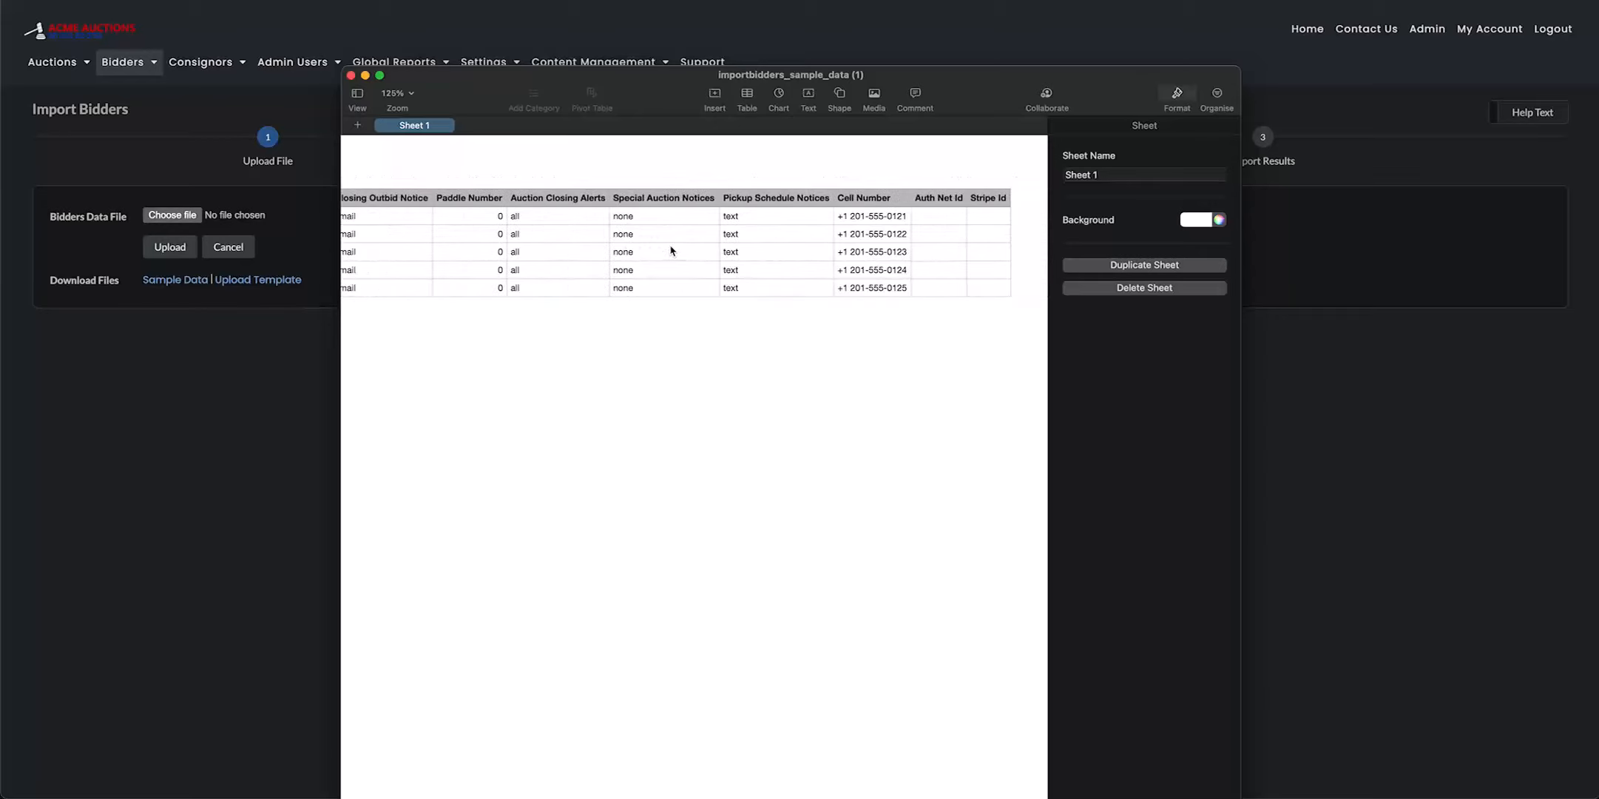
scroll(672, 251, "left", 8)
scroll(670, 252, "left", 10)
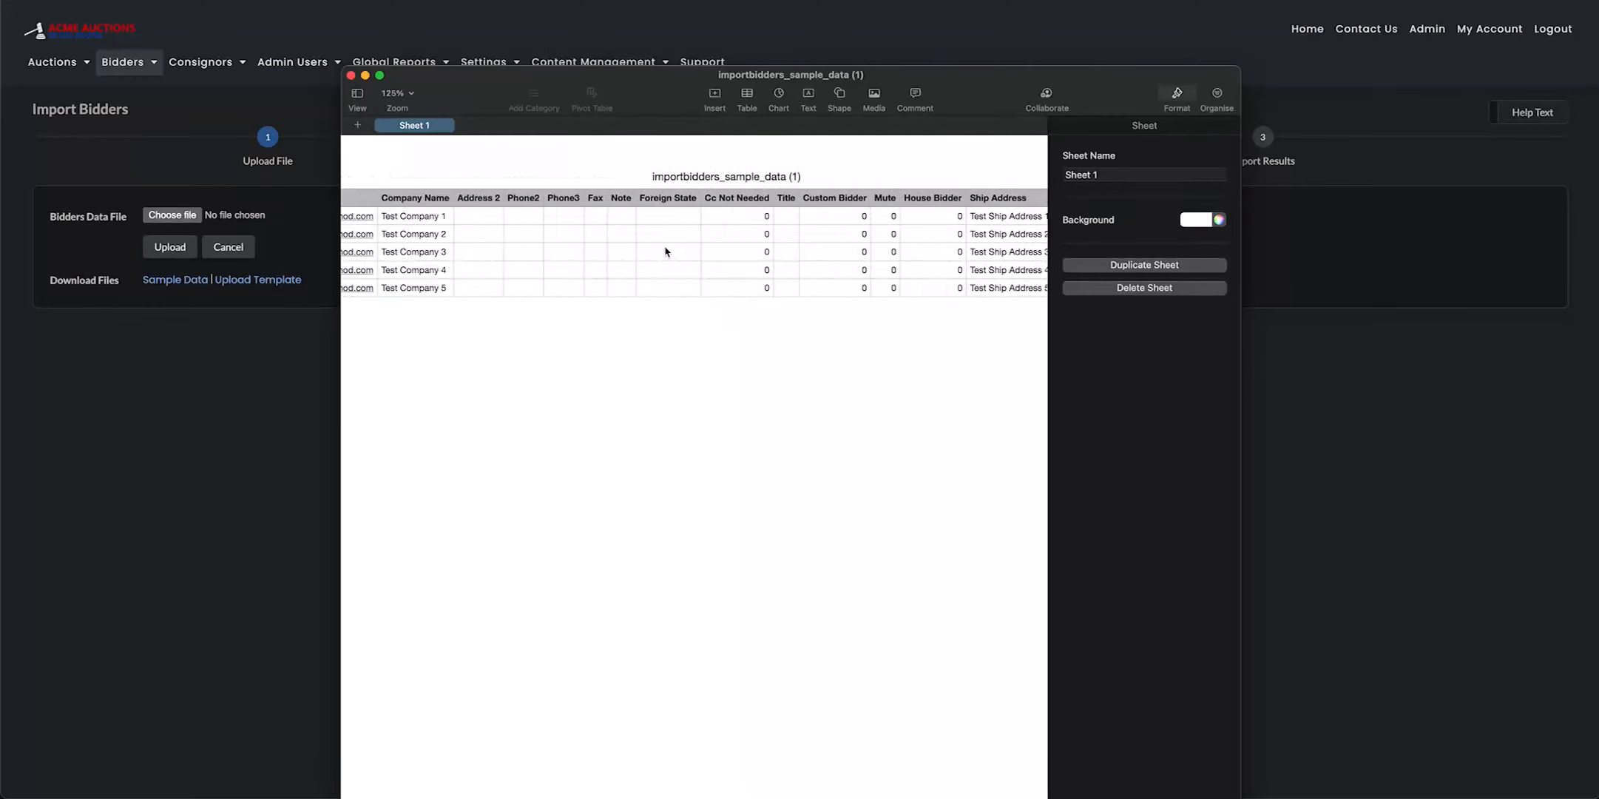
scroll(653, 252, "left", 4)
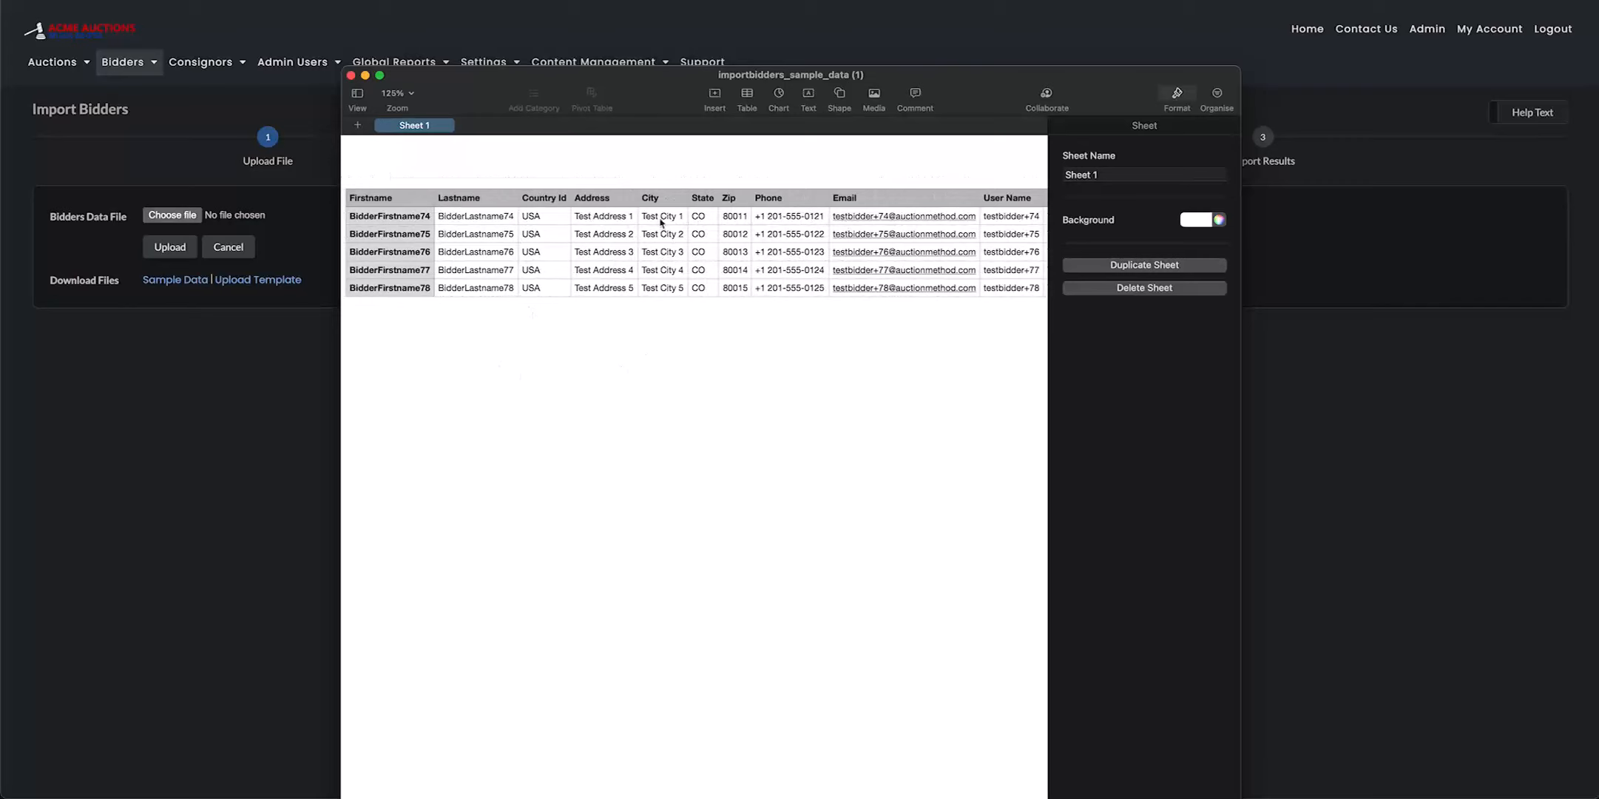
Set the Banned value of the first sample bidder to 1
scroll(661, 222, "right", 4)
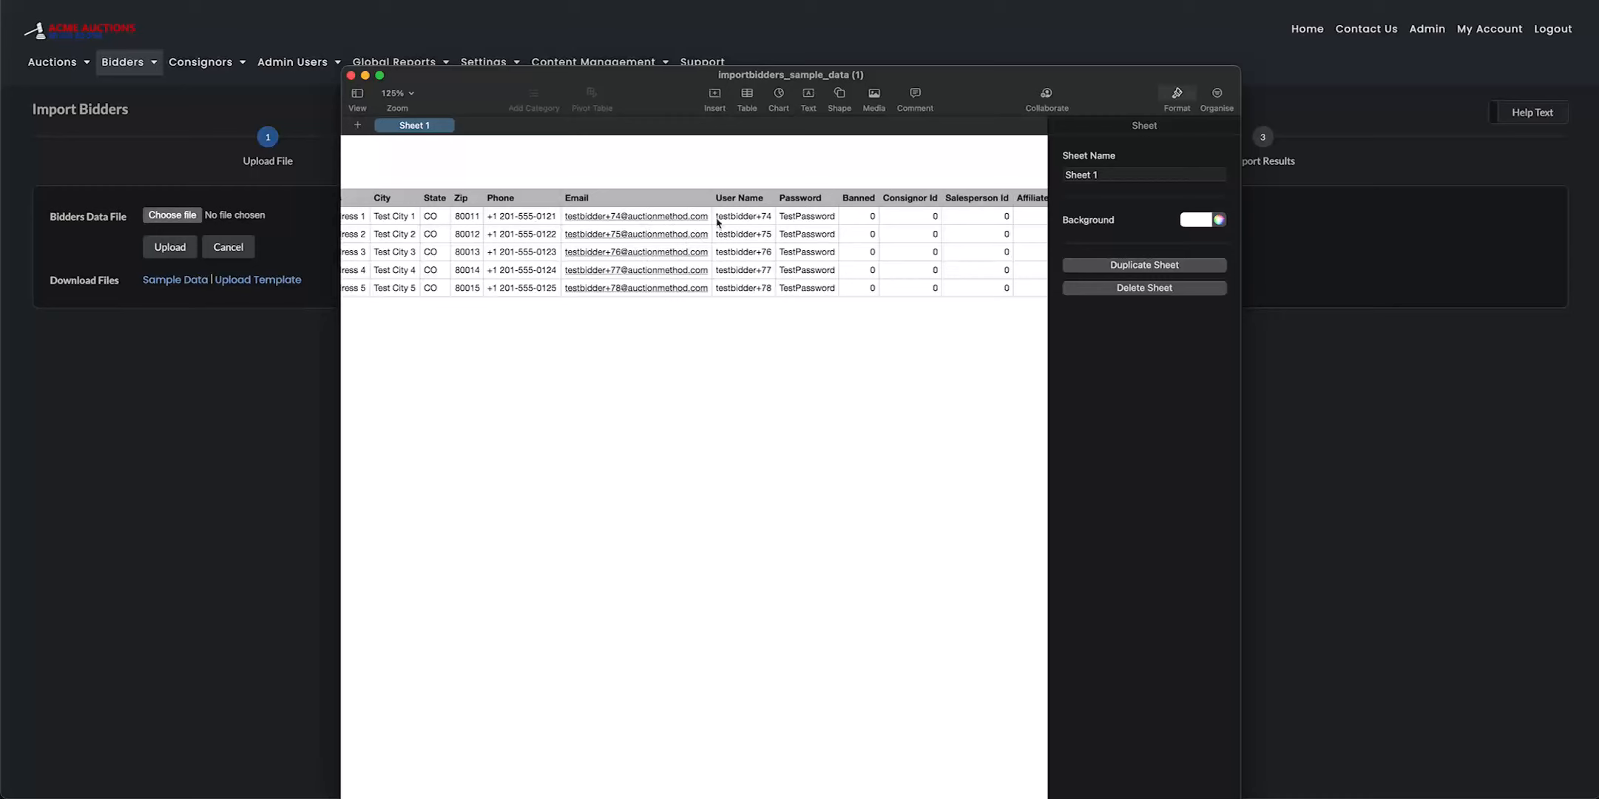
scroll(812, 243, "right", 2)
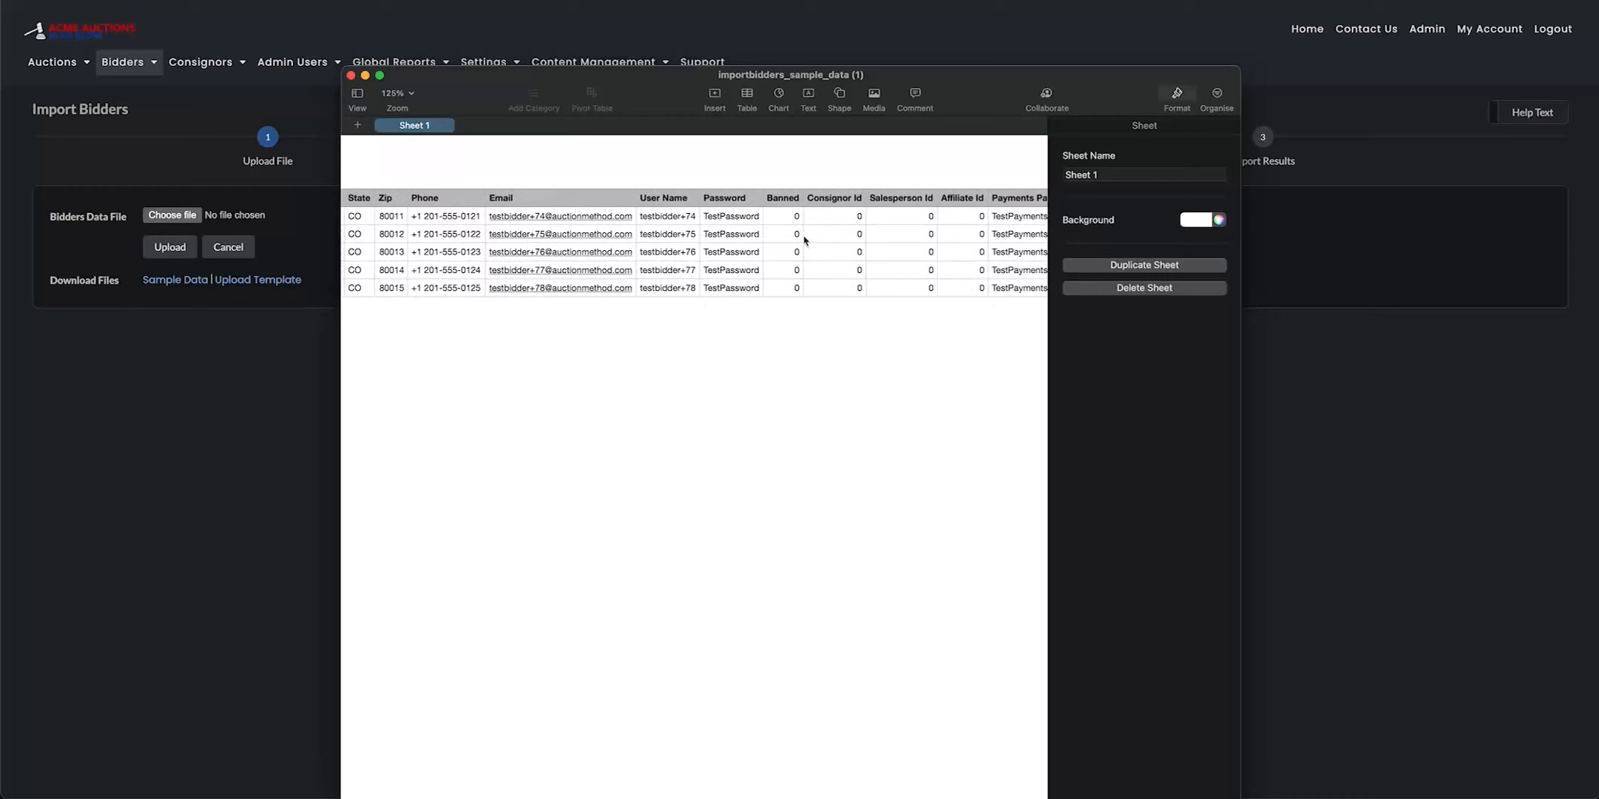
scroll(805, 240, "right", 2)
scroll(528, 249, "left", 5)
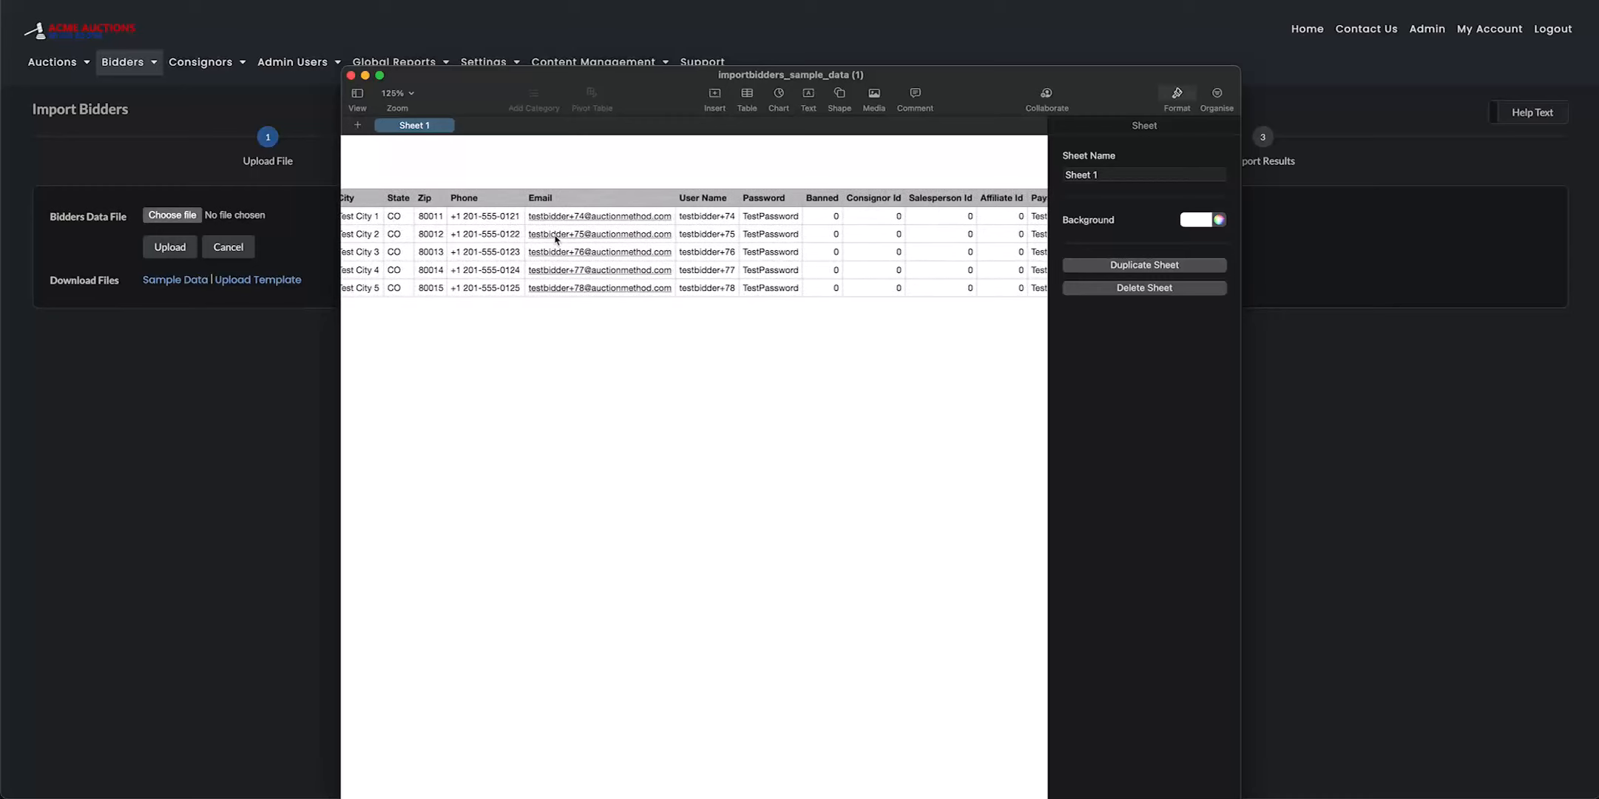
scroll(556, 239, "right", 3)
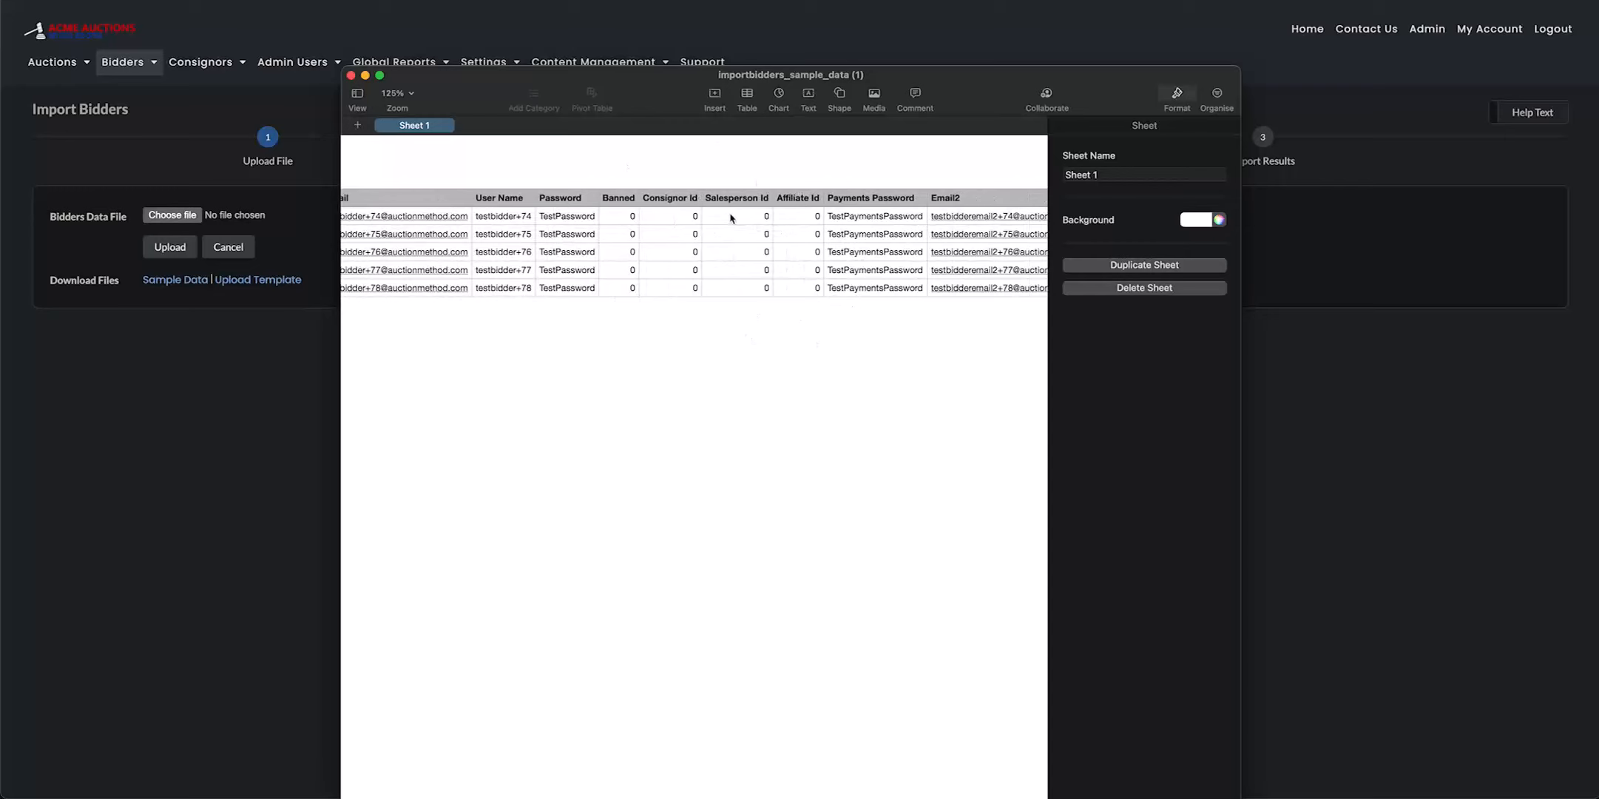
left_click(634, 217)
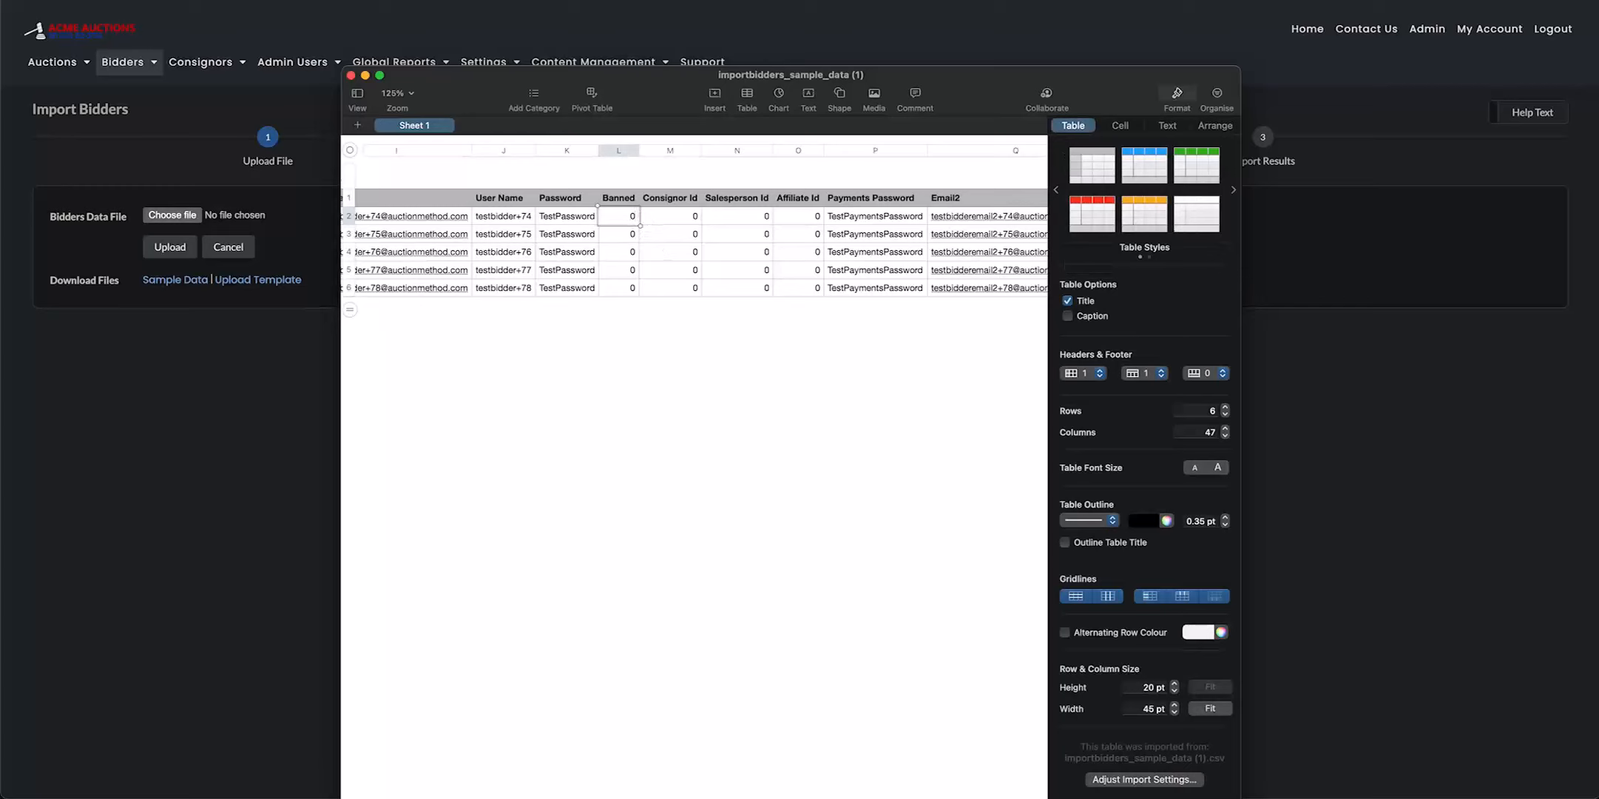
key("BackSpace")
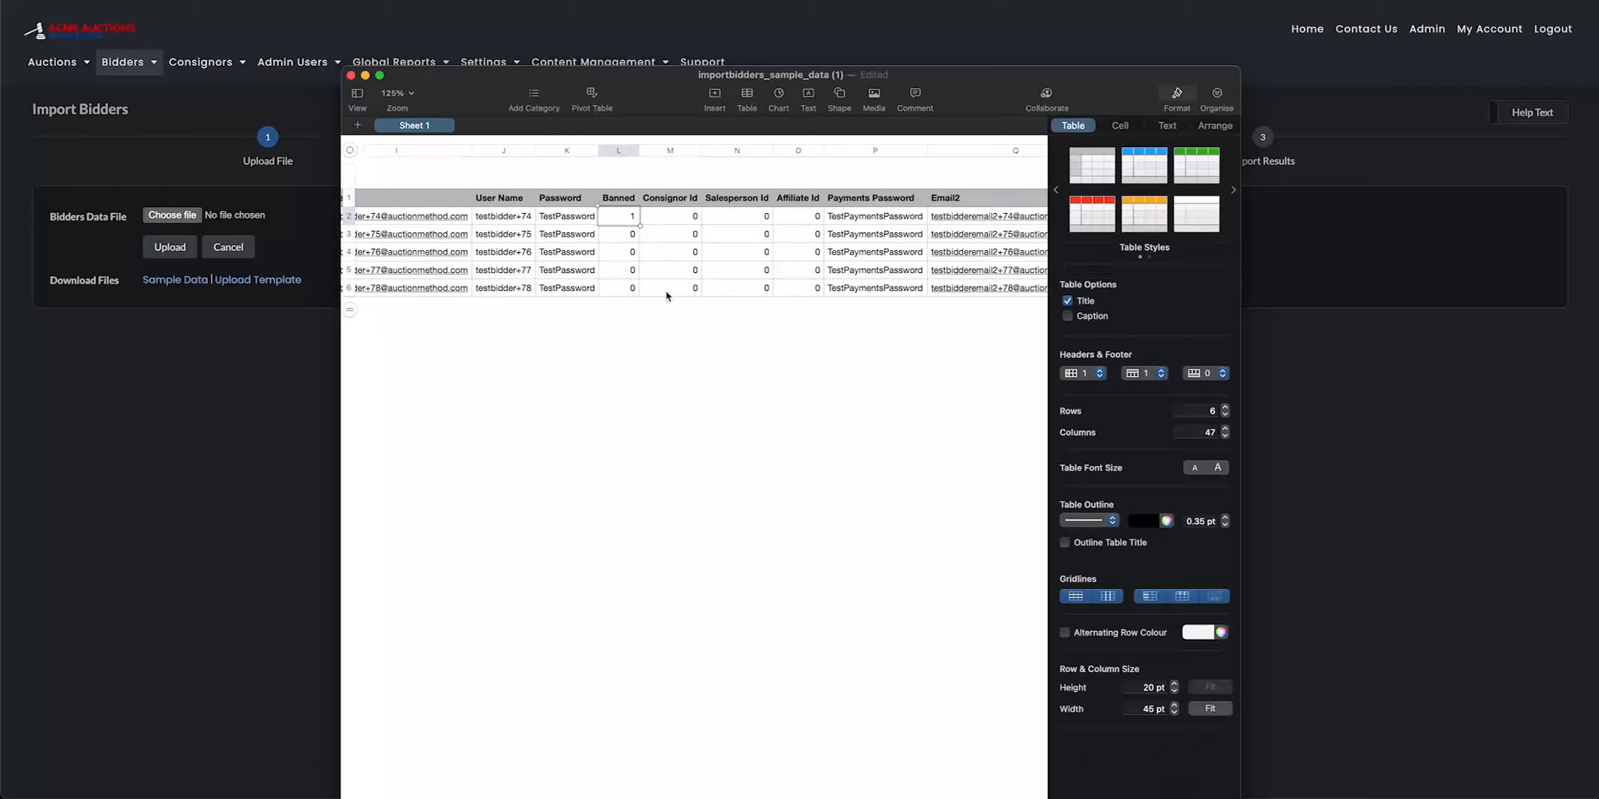
left_click(672, 320)
Change the first sample bidder's Banned value back to 0
scroll(650, 216, "left", 15)
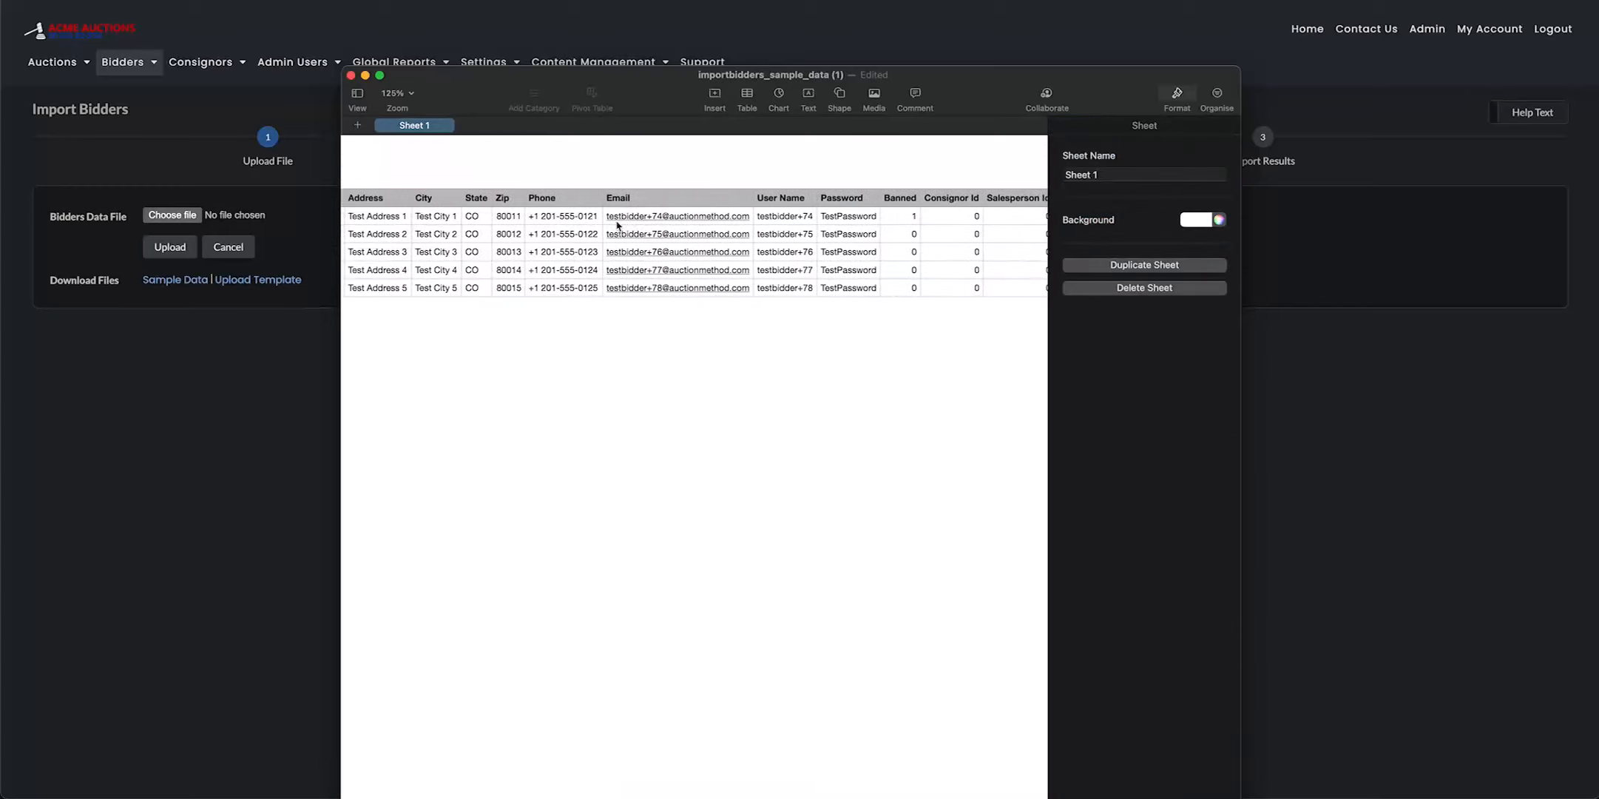
scroll(661, 221, "right", 10)
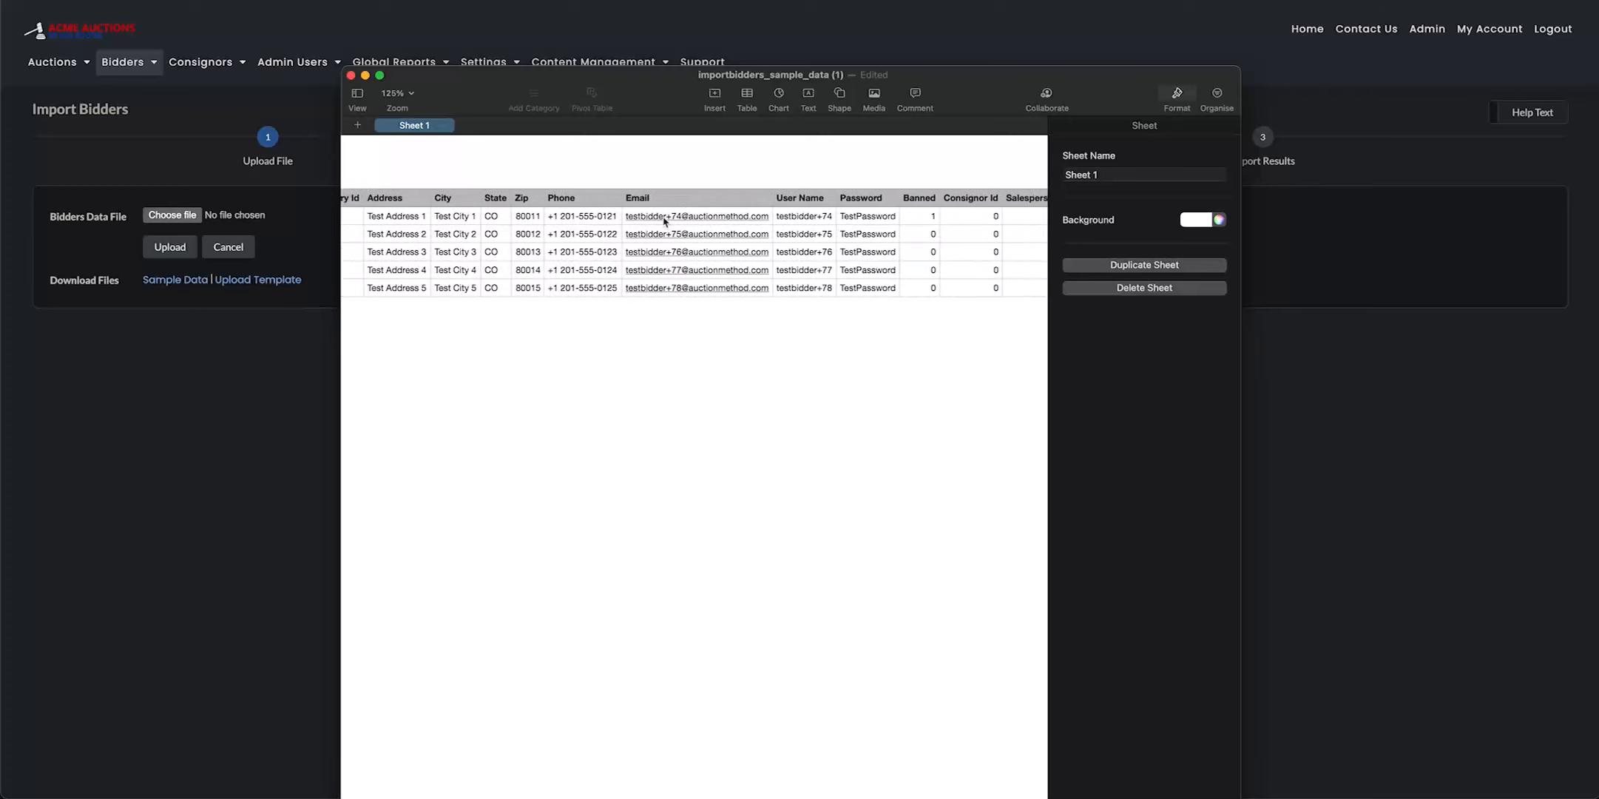
left_click(821, 218)
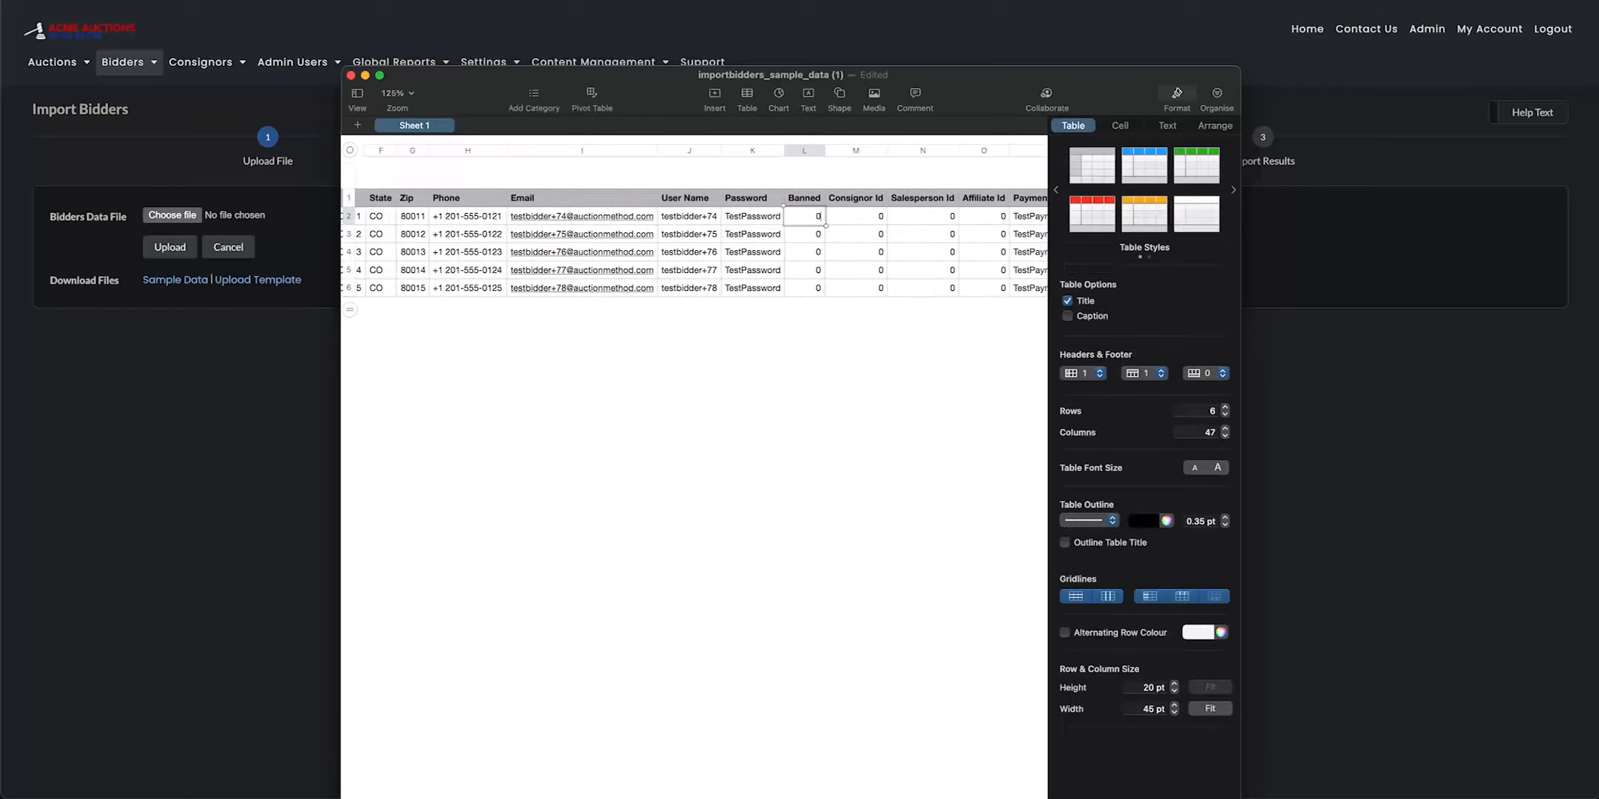
Examine the Consignor Id, Salesperson Id, Affiliate Id, payments, company, secondary contact and House Bidder columns in the sample data
scroll(895, 231, "right", 3)
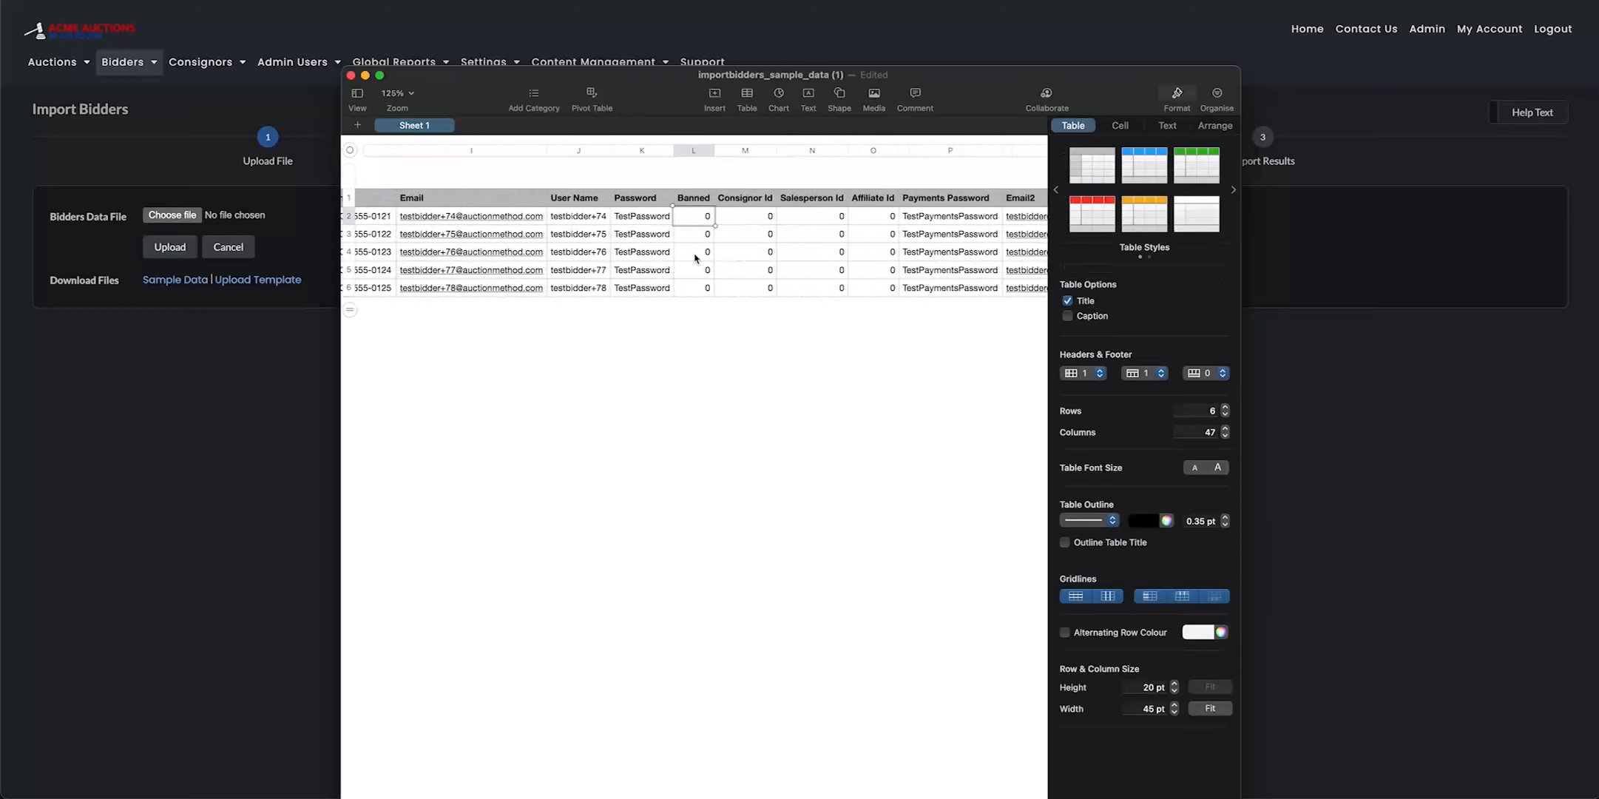
left_click(771, 216)
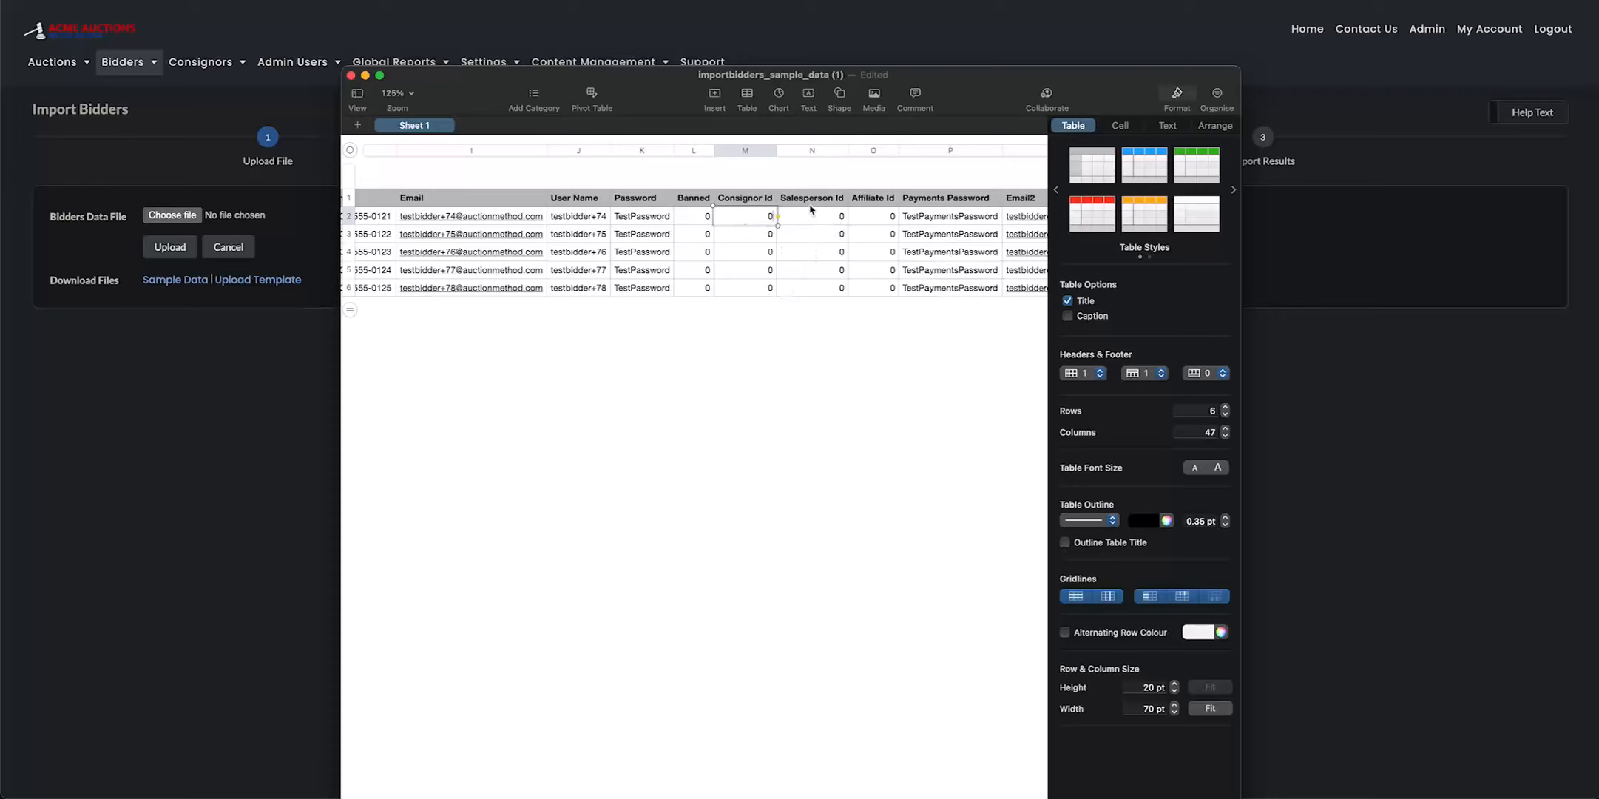
scroll(880, 225, "right", 2)
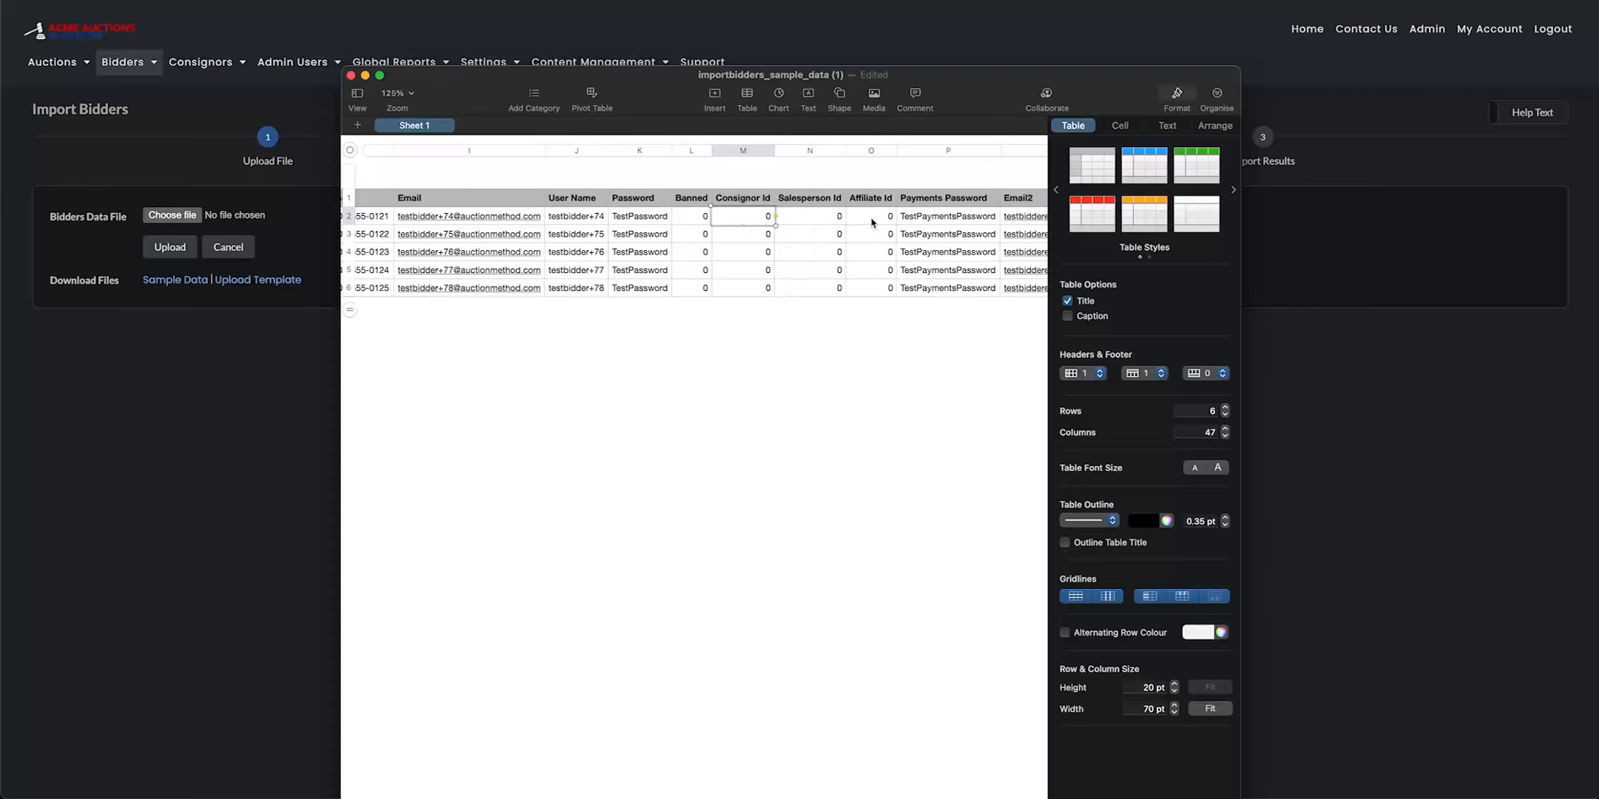
left_click(709, 348)
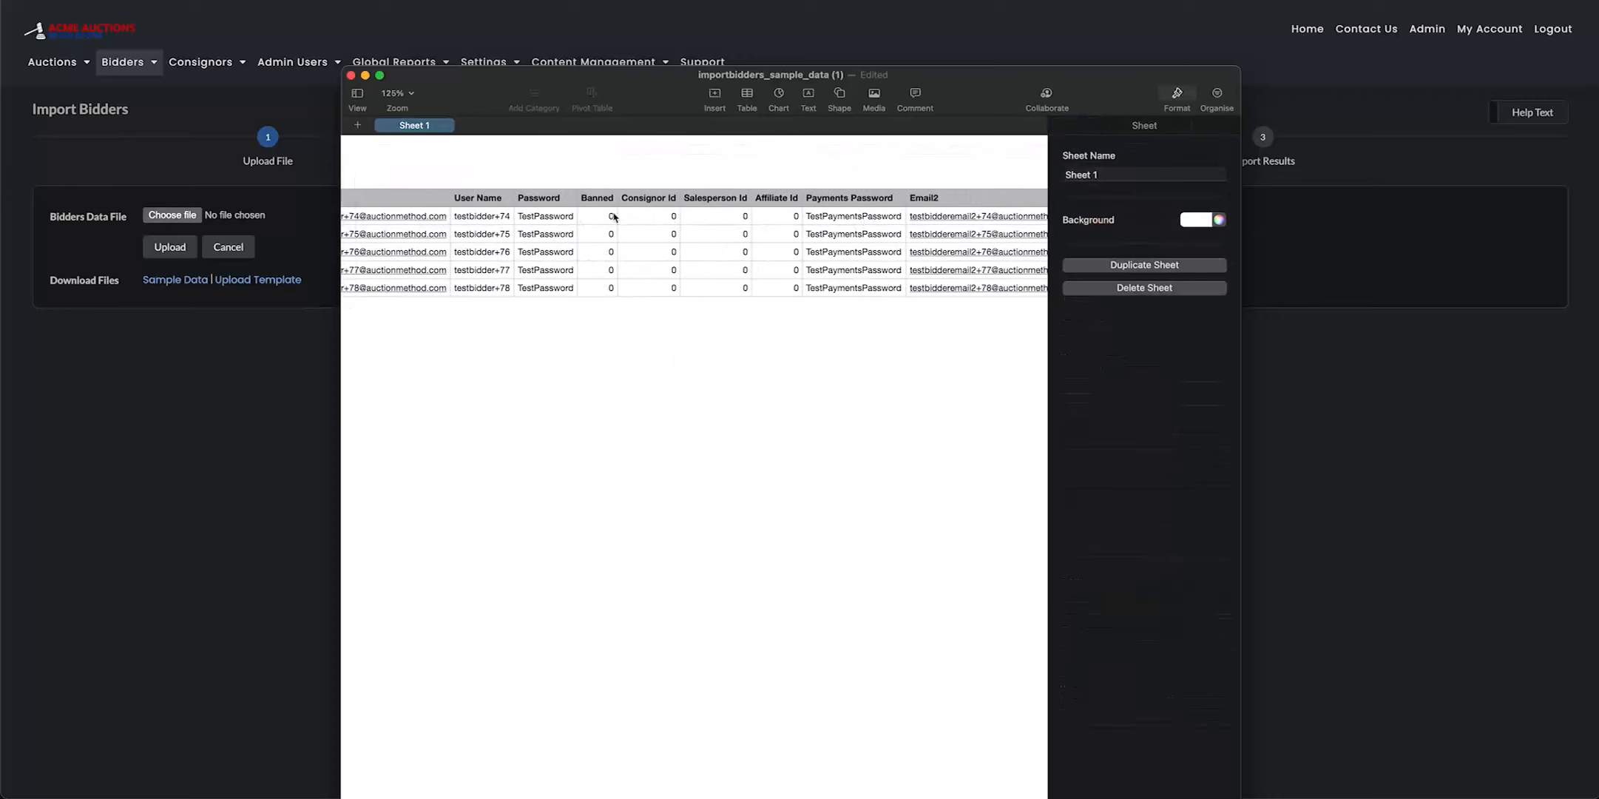
scroll(762, 217, "right", 4)
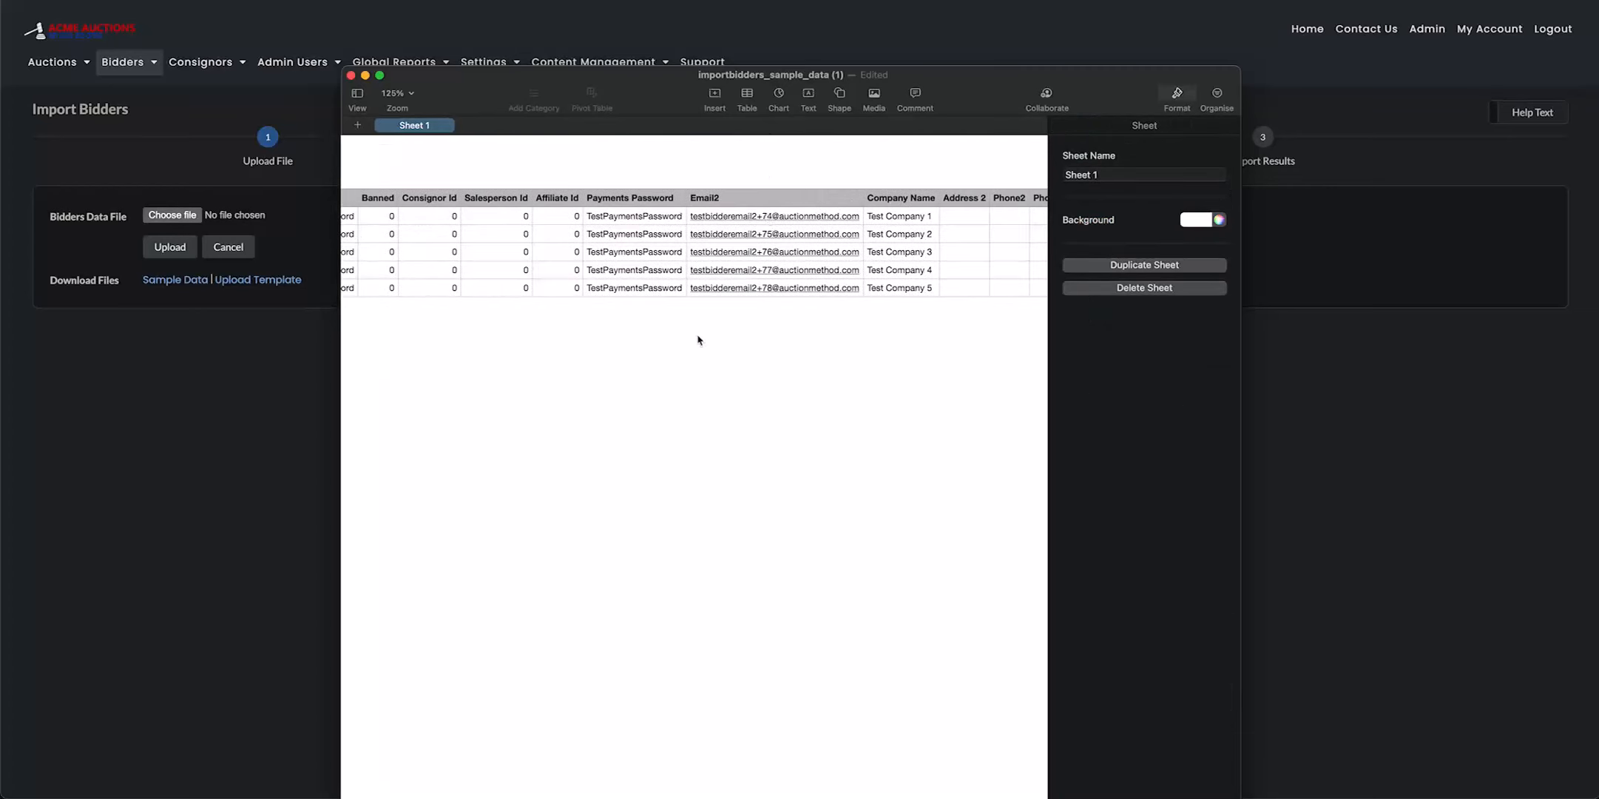
scroll(880, 265, "right", 5)
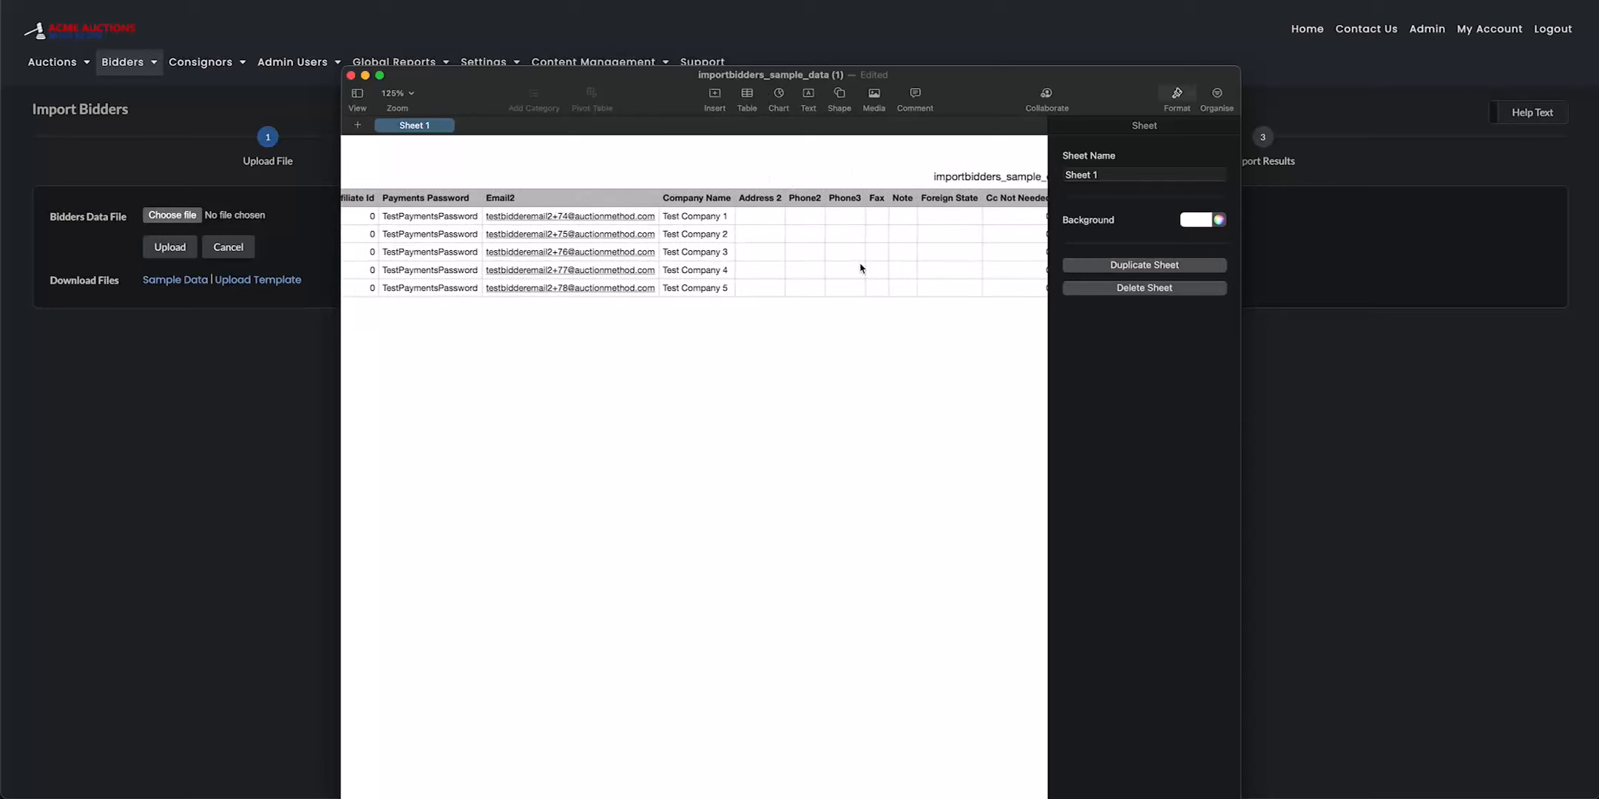
scroll(734, 247, "right", 5)
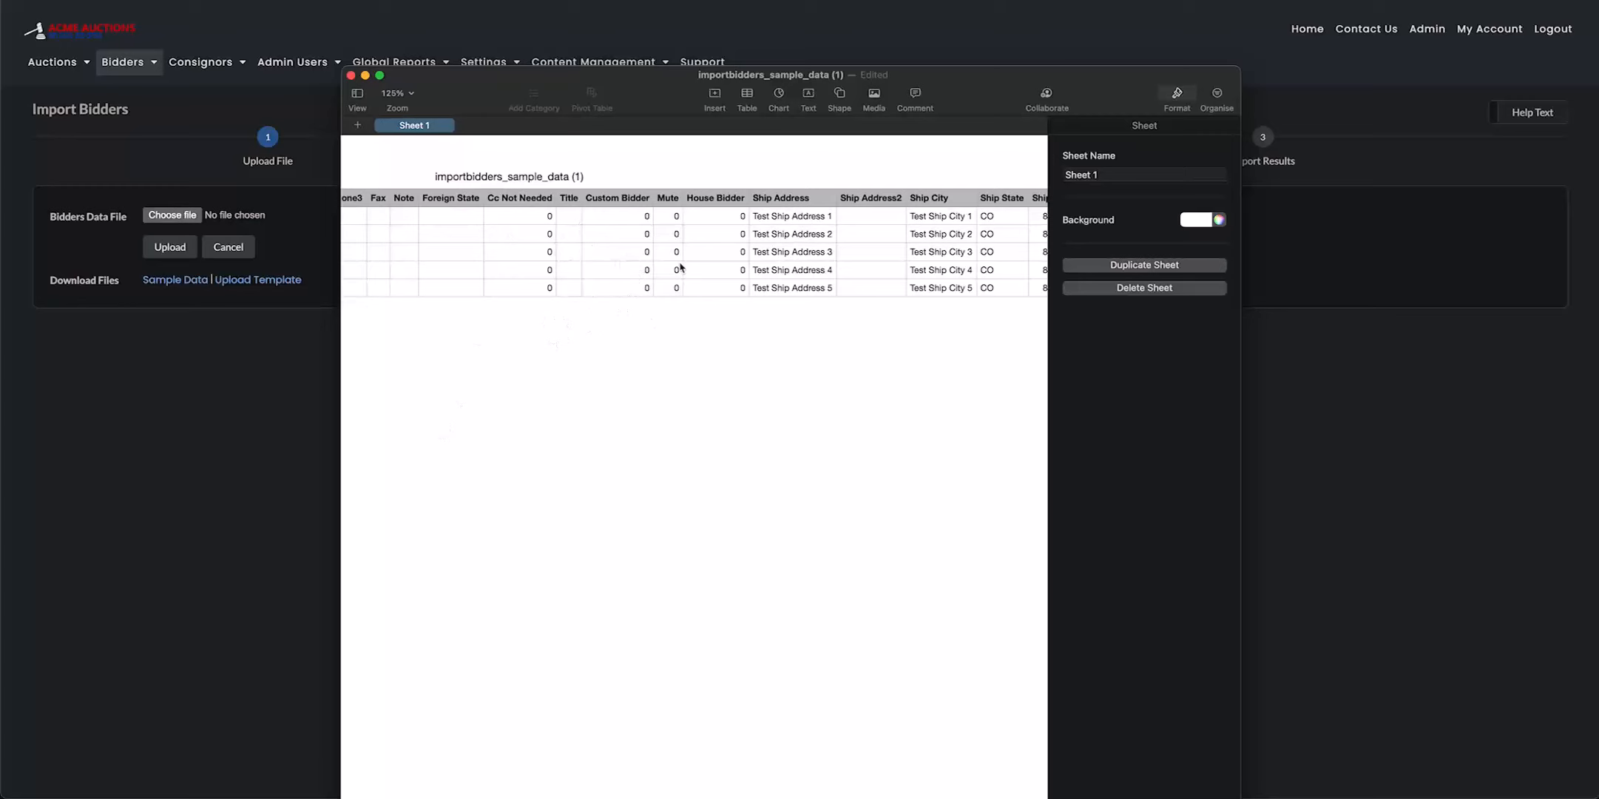
scroll(692, 279, "right", 5)
scroll(692, 280, "right", 3)
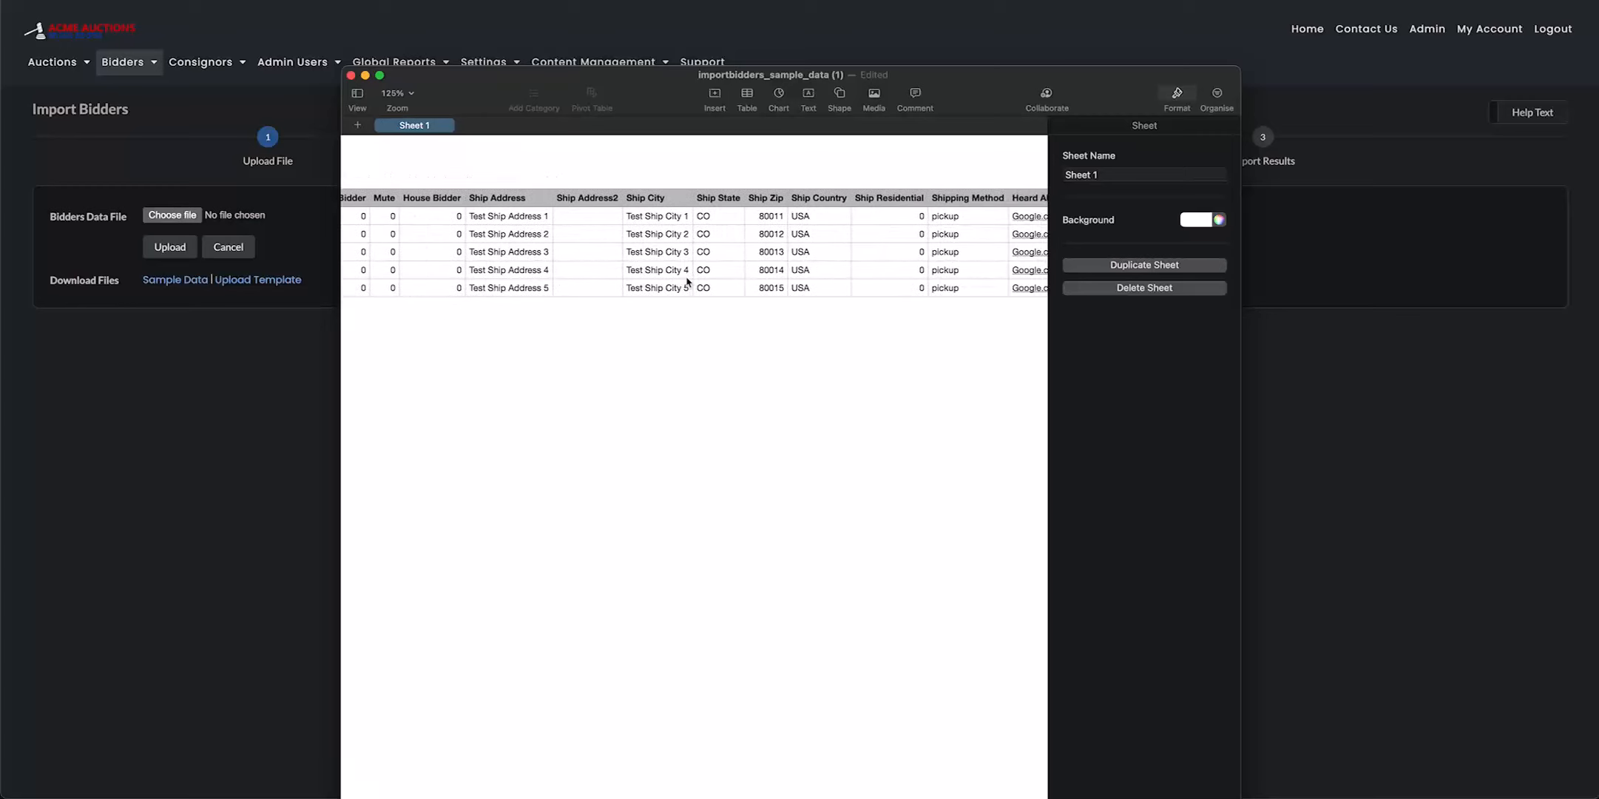
Examine the shipping, Heard About From, outbid notice, Paddle Number, auction alert and Stripe Id columns in the sample data
scroll(641, 295, "right", 2)
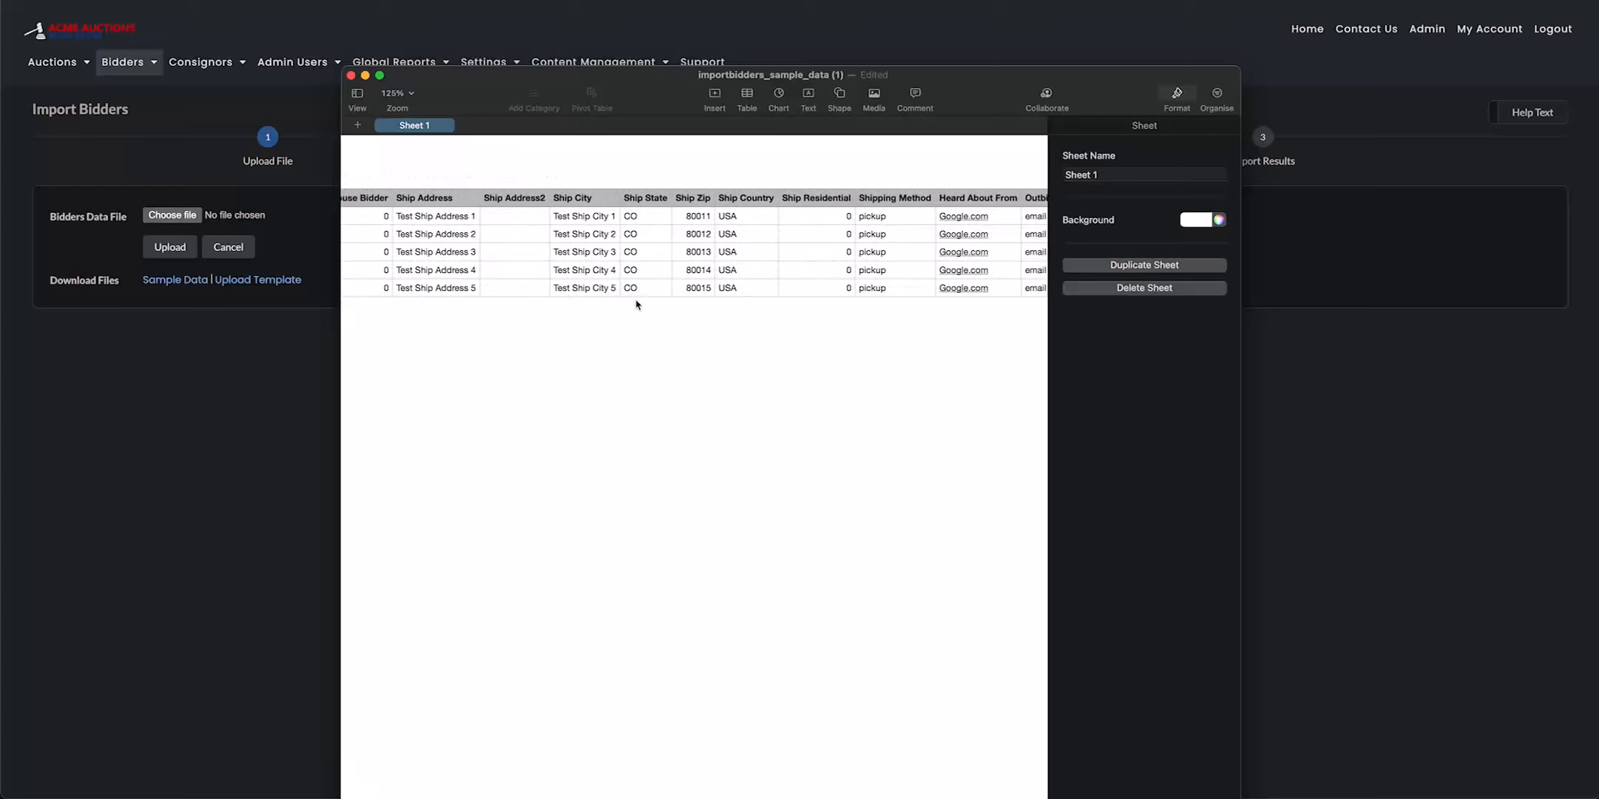
scroll(670, 193, "right", 3)
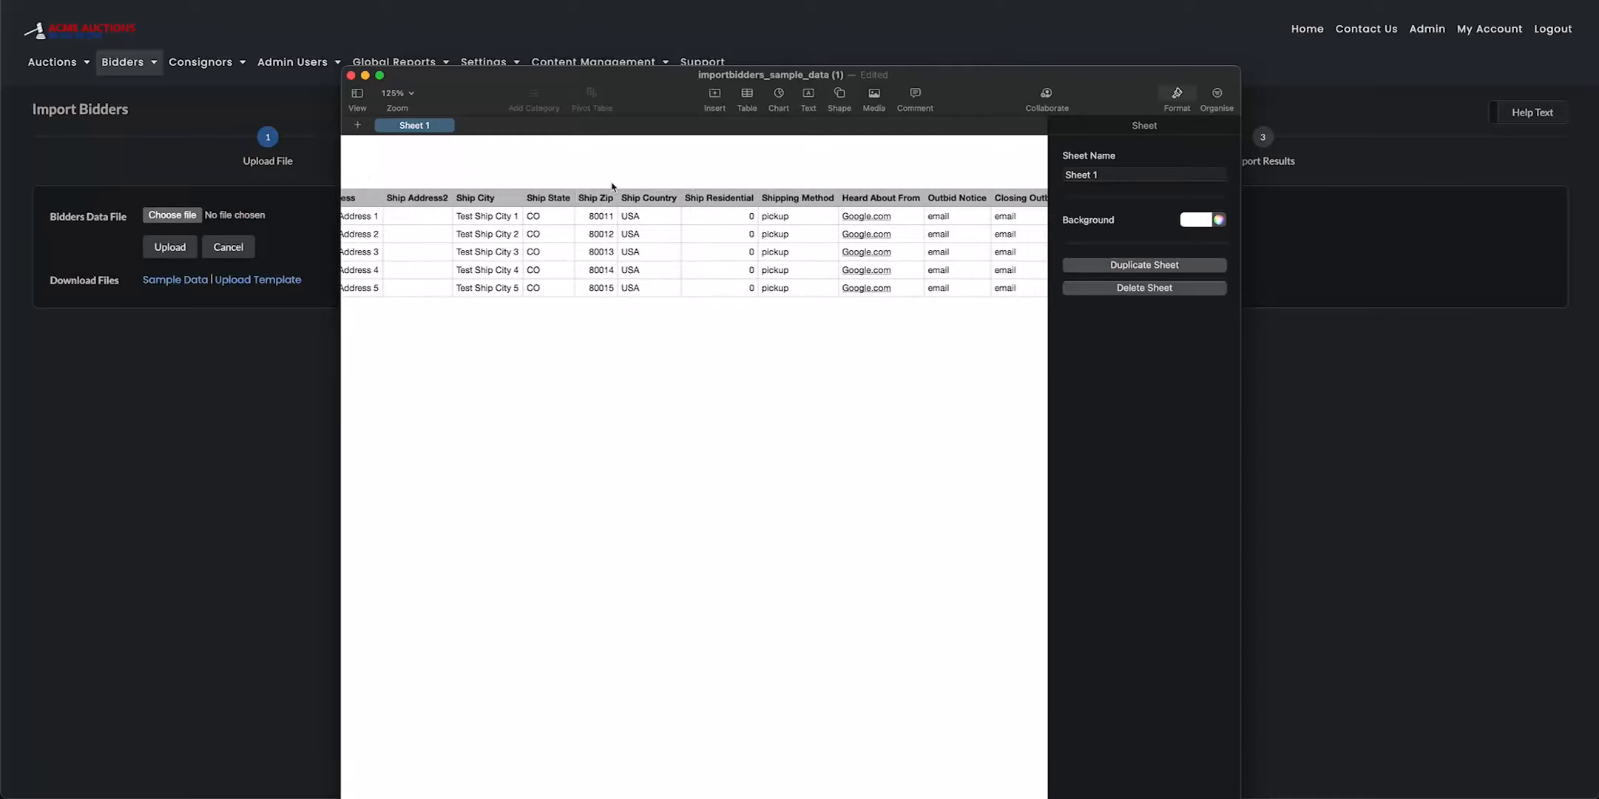
scroll(637, 211, "right", 6)
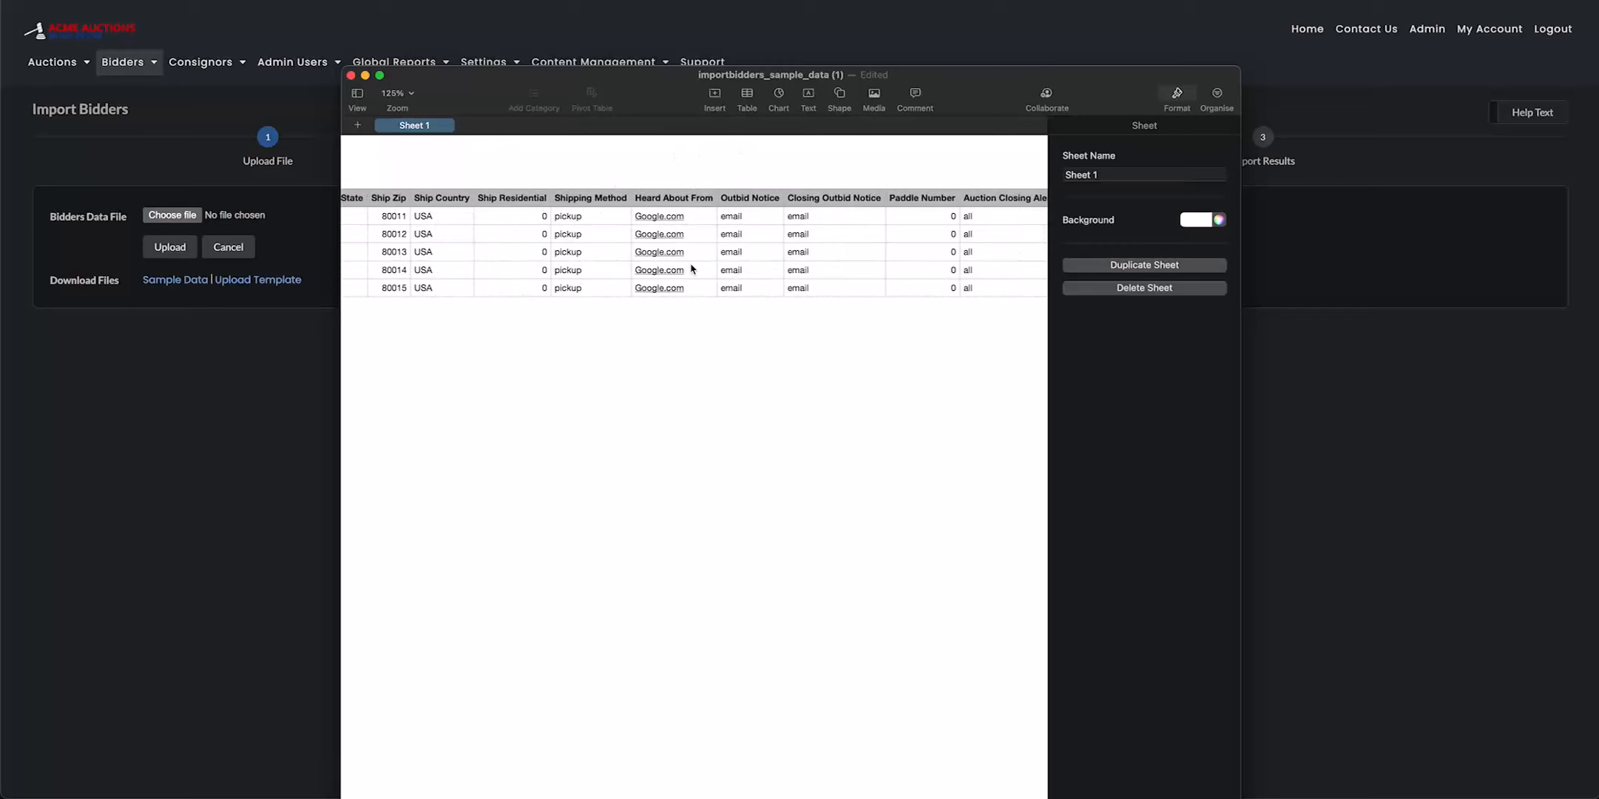
scroll(690, 267, "right", 2)
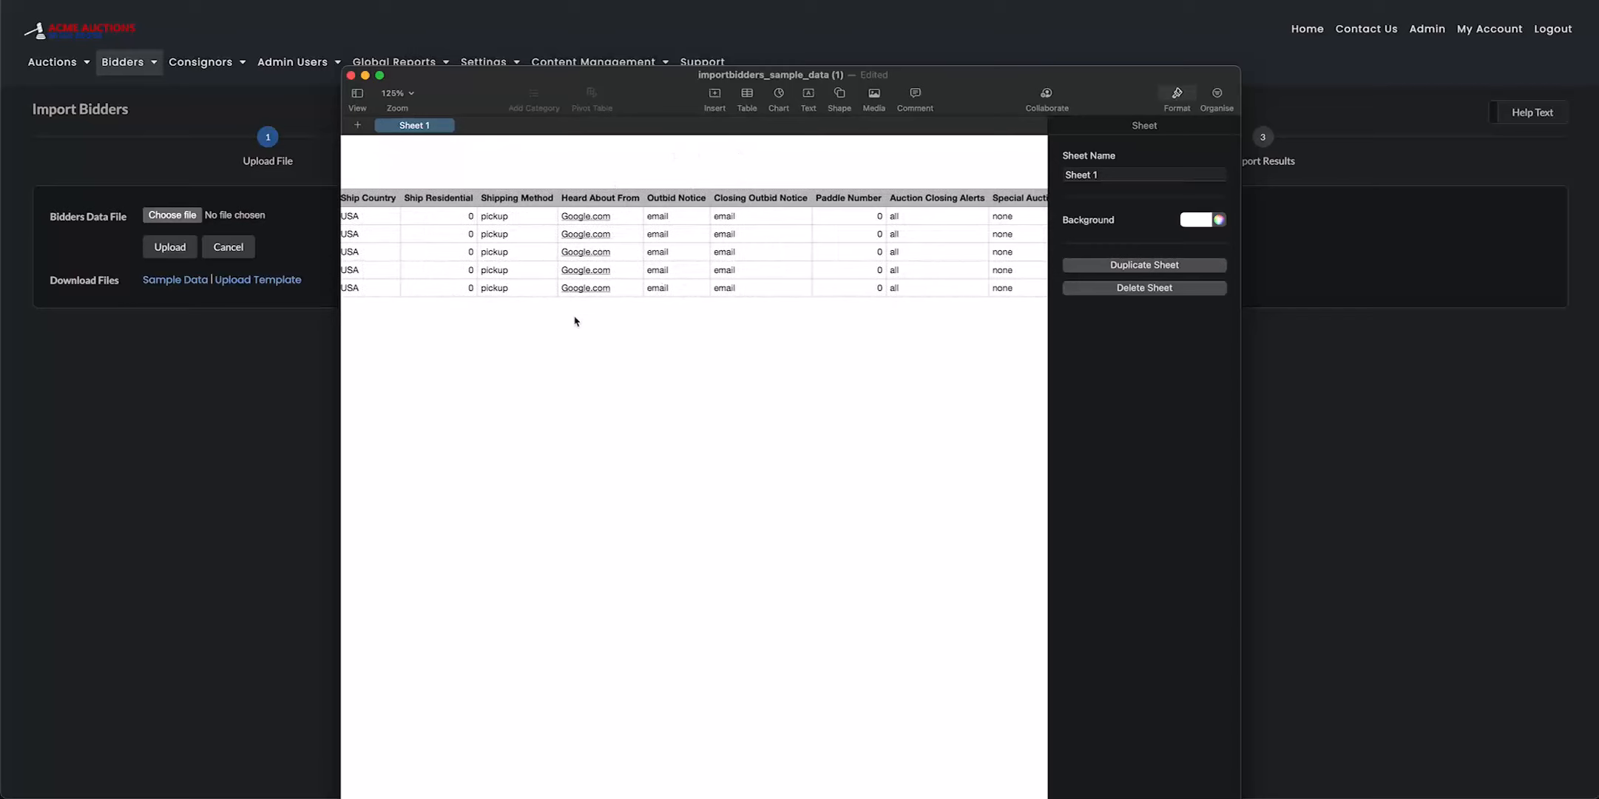
scroll(714, 265, "right", 2)
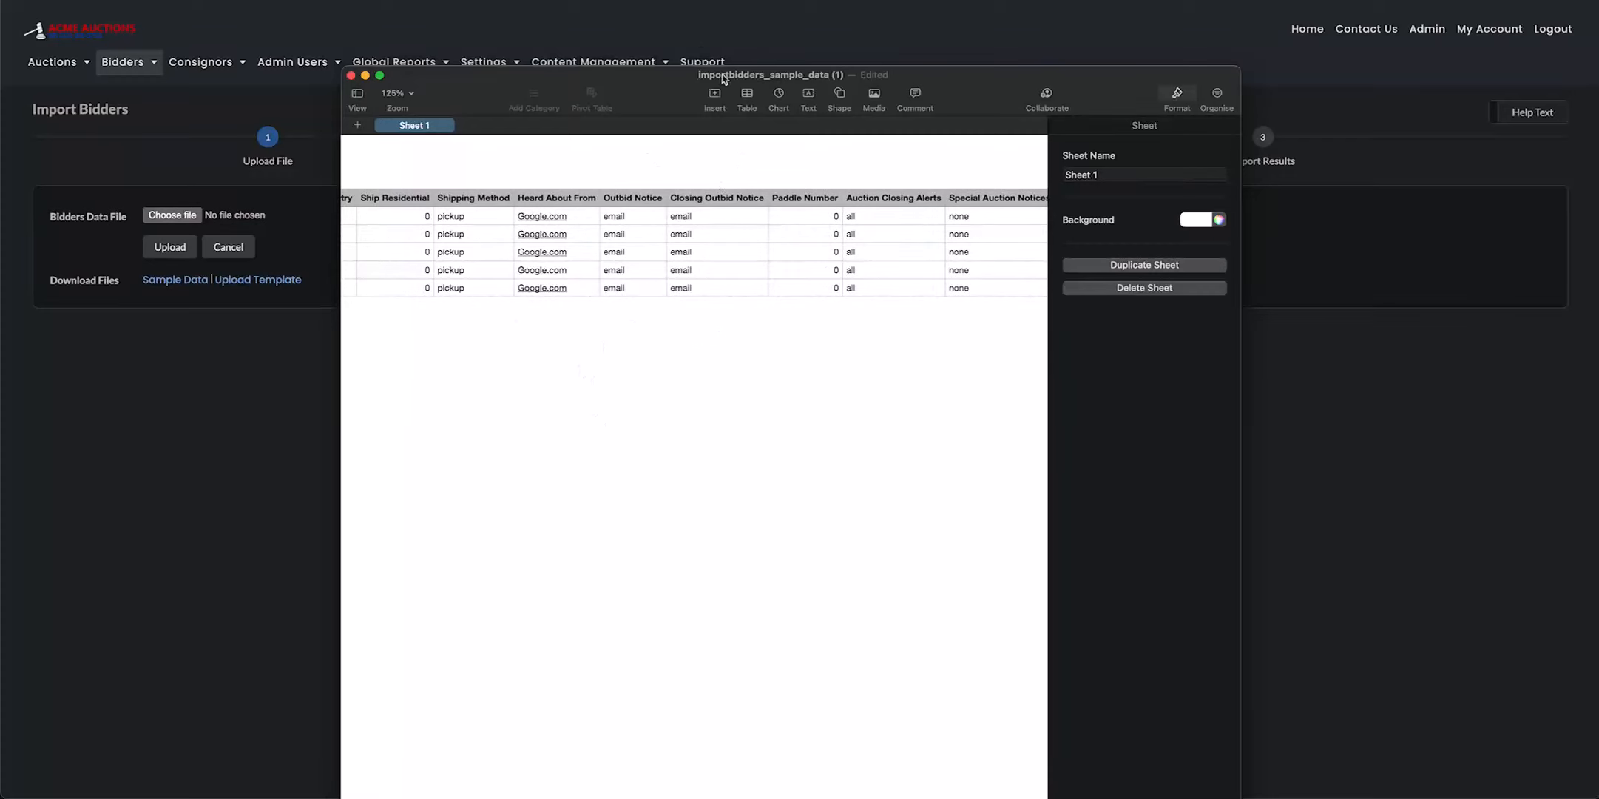
scroll(683, 254, "right", 3)
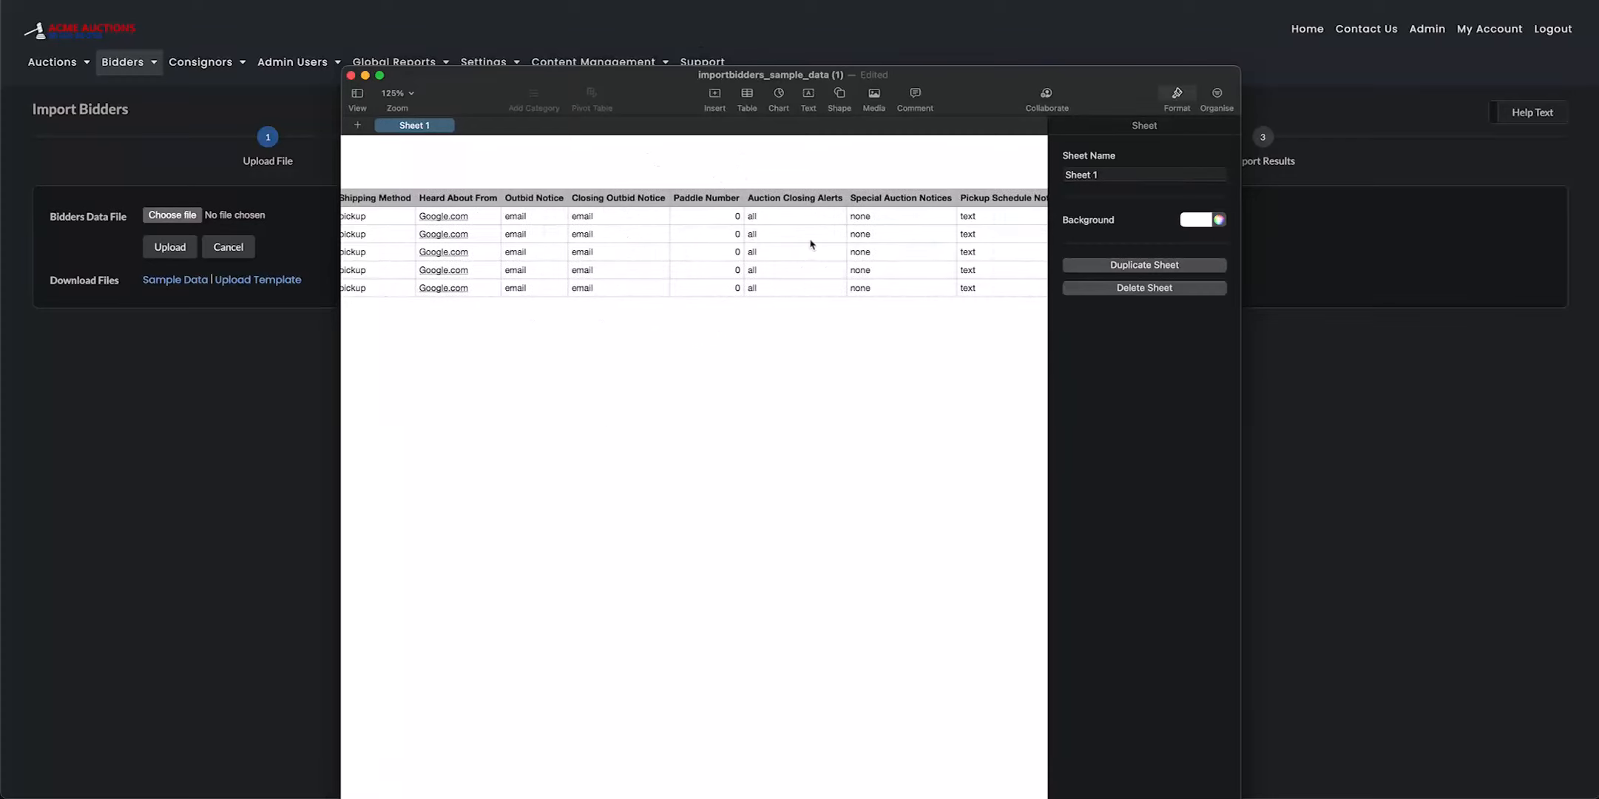
scroll(802, 245, "right", 2)
scroll(774, 260, "right", 3)
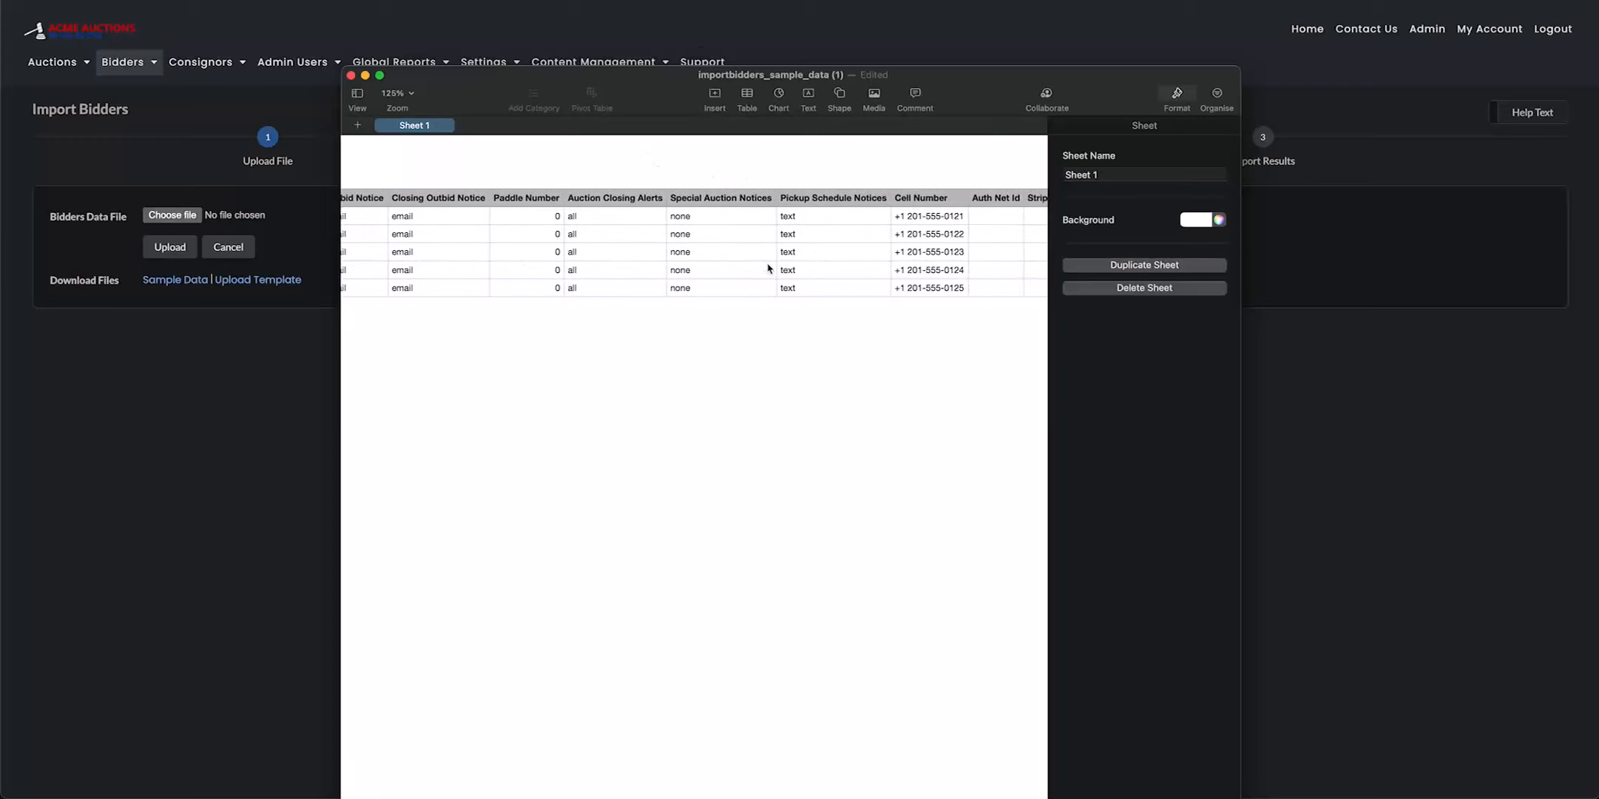
scroll(888, 247, "right", 4)
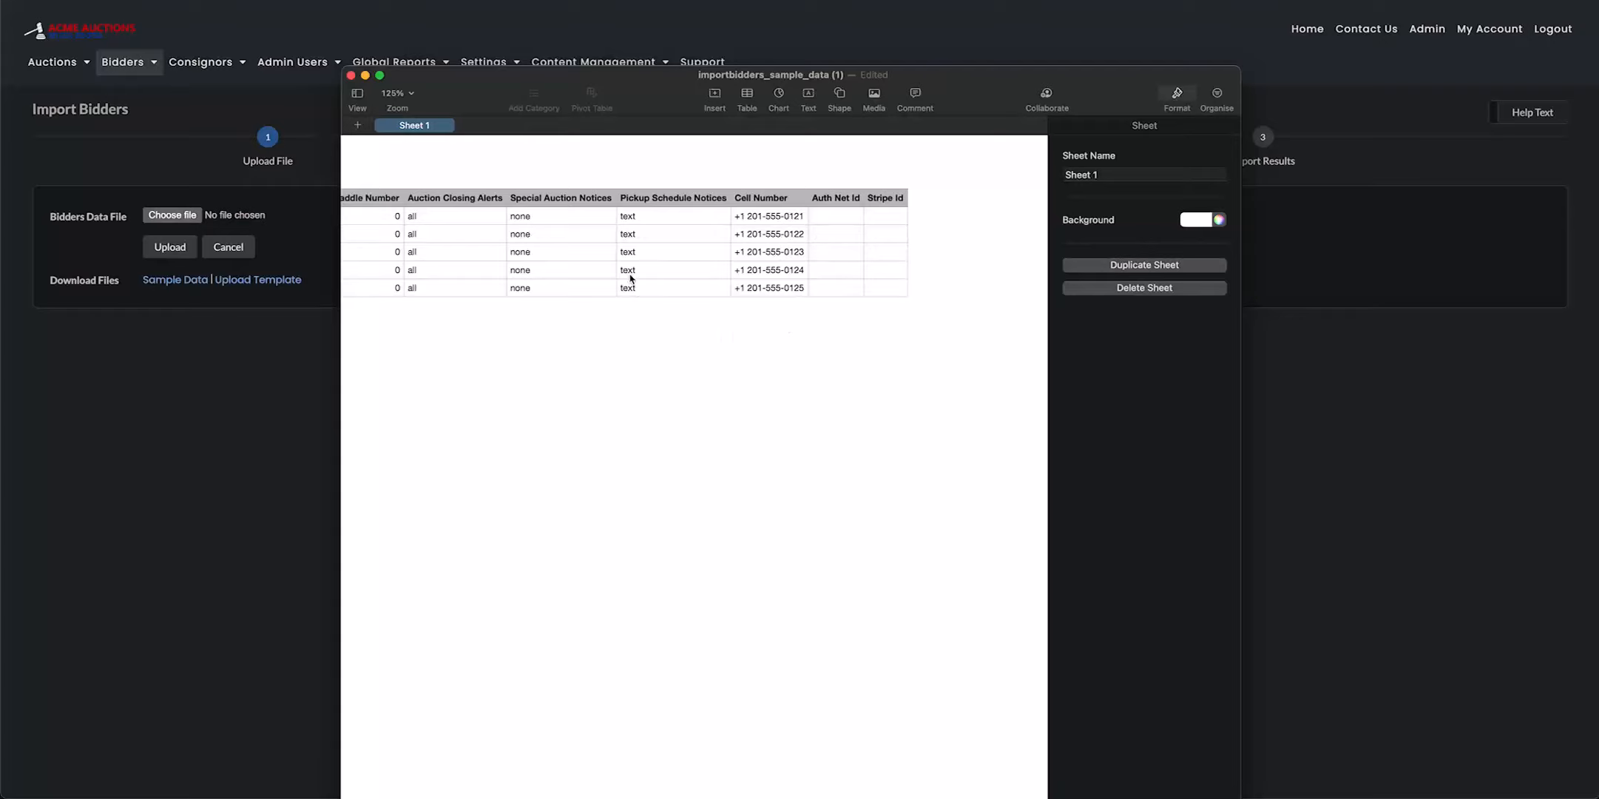
Move the sample data spreadsheet window clear of the bidder import form
scroll(615, 266, "left", 10)
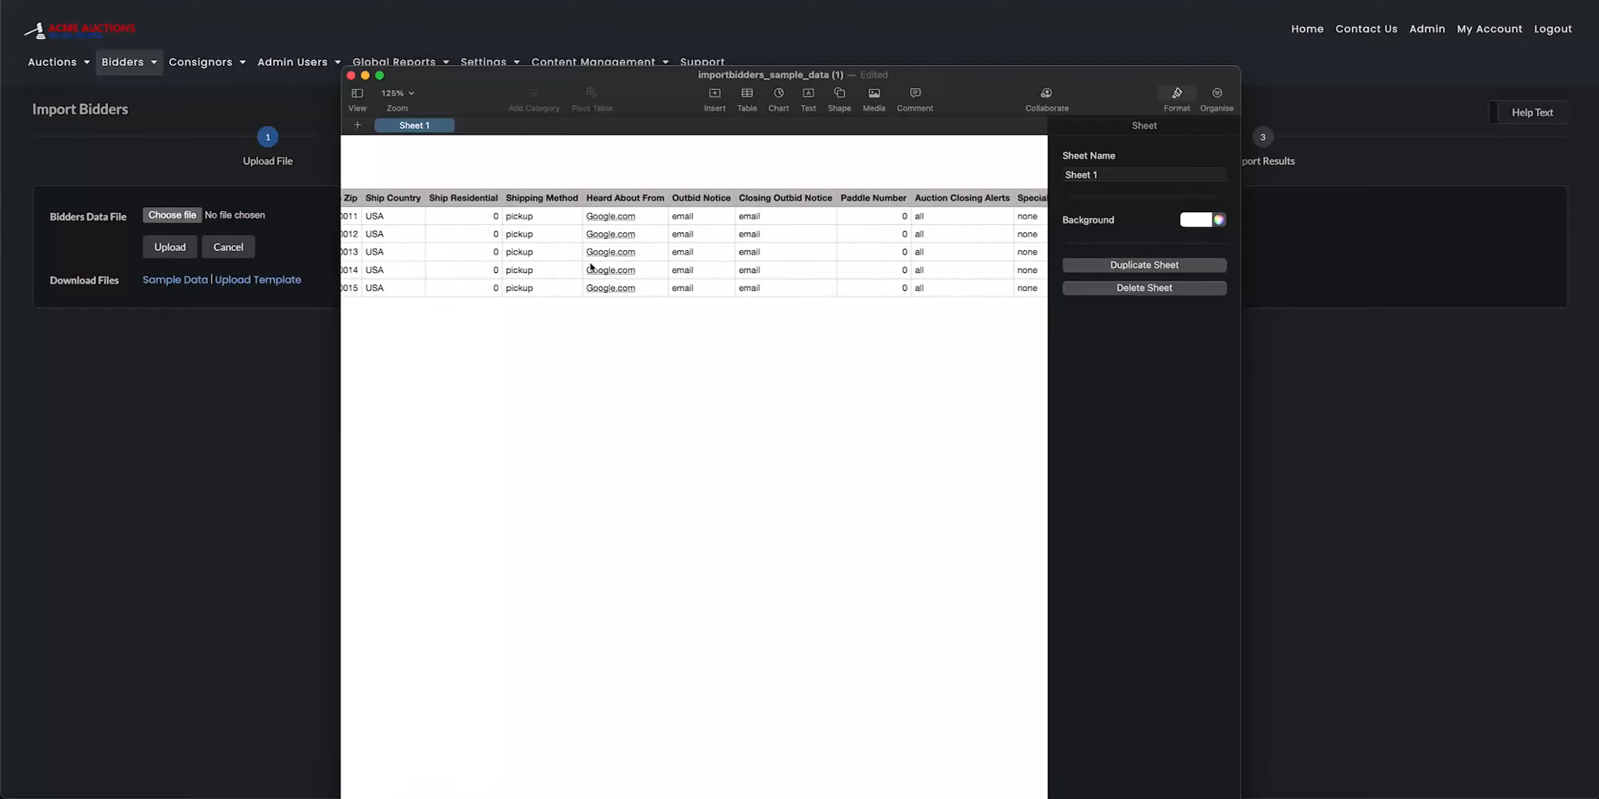
scroll(584, 266, "left", 10)
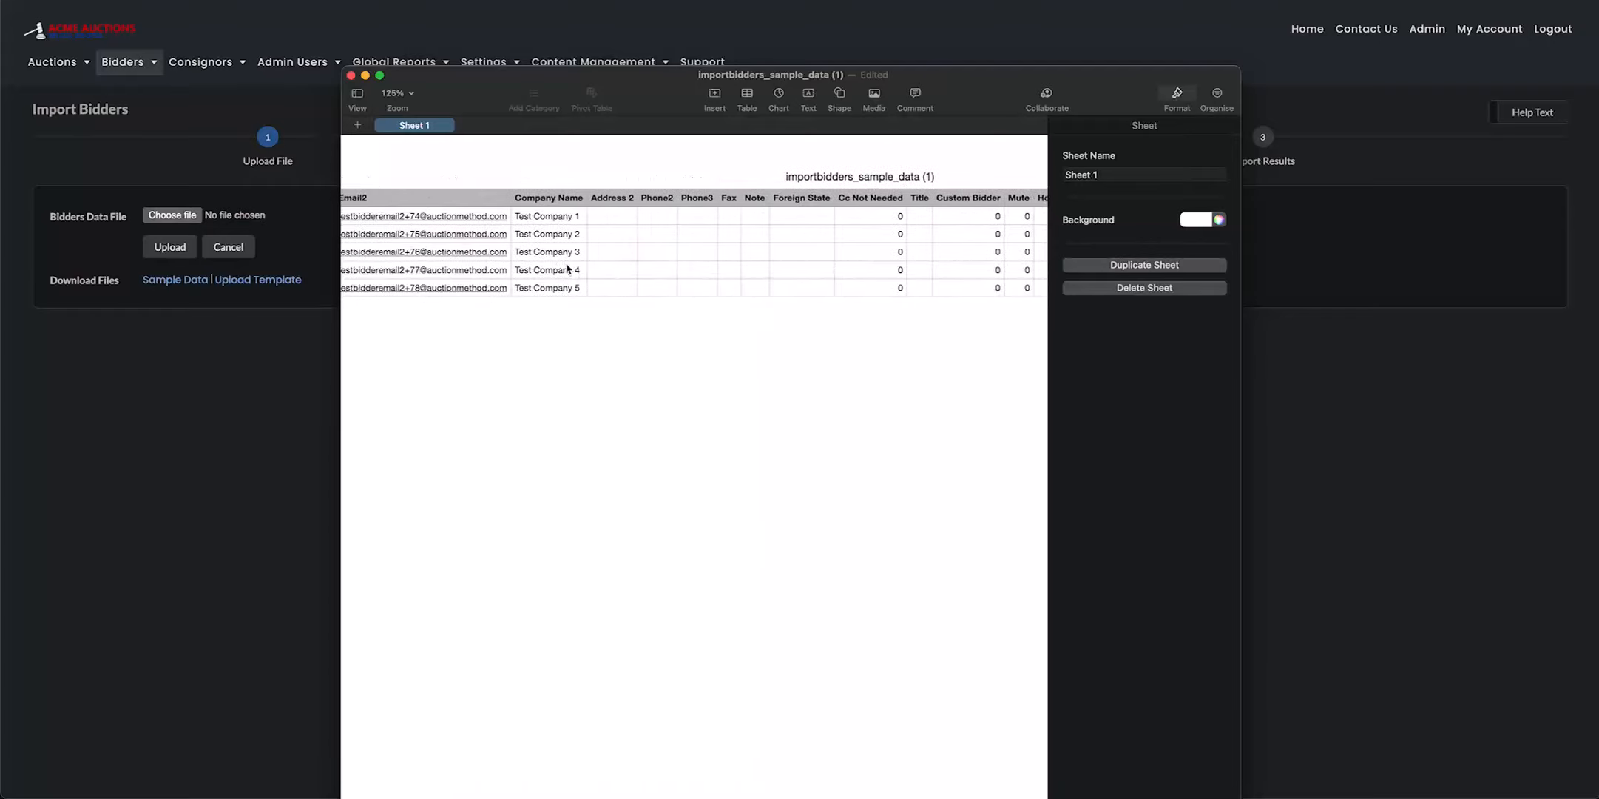
scroll(533, 293, "left", 10)
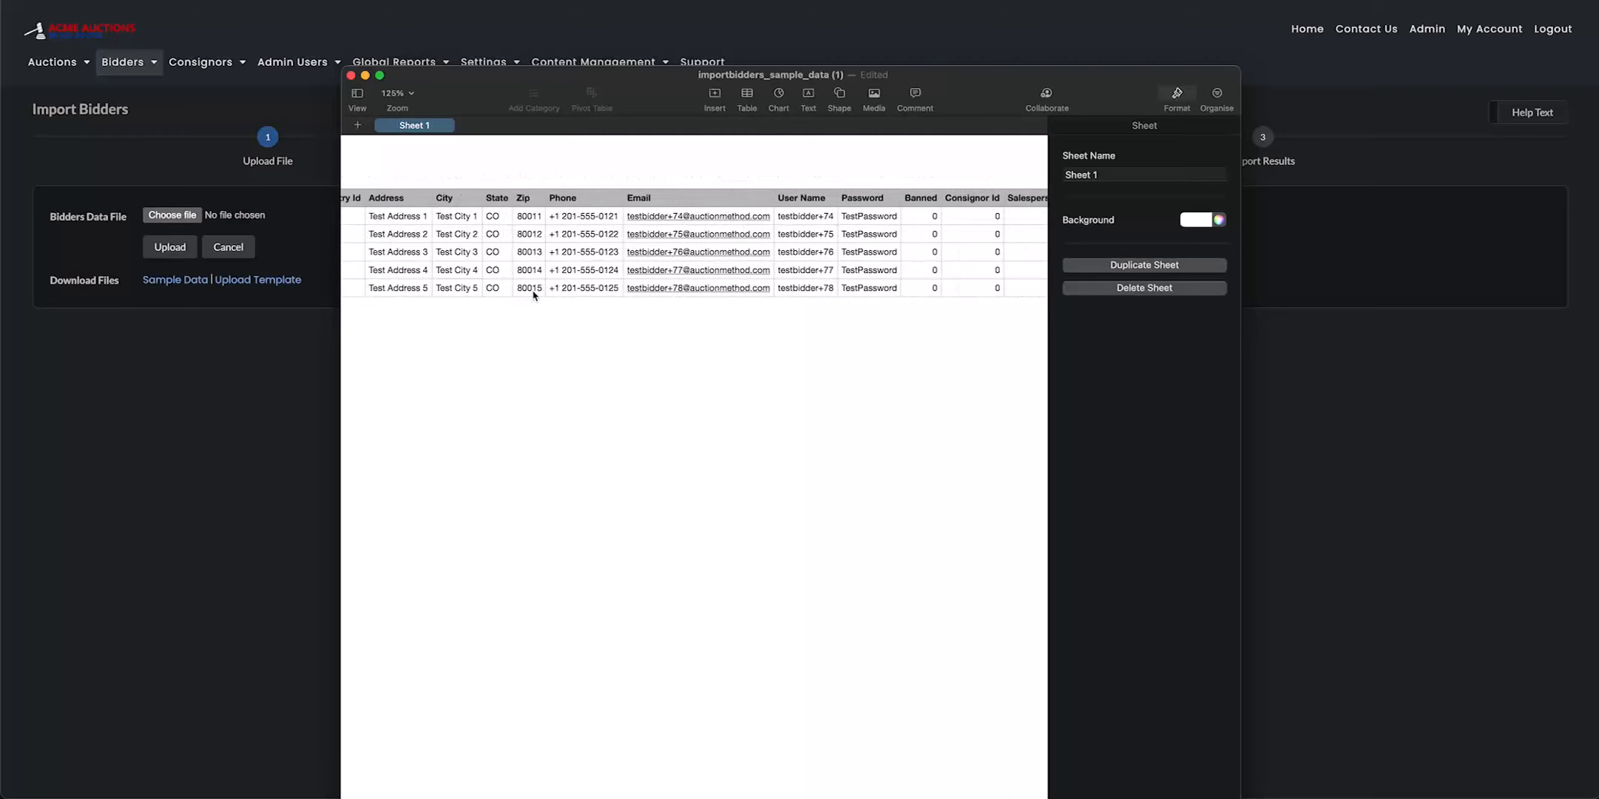
left_click_drag(467, 85, 519, 341)
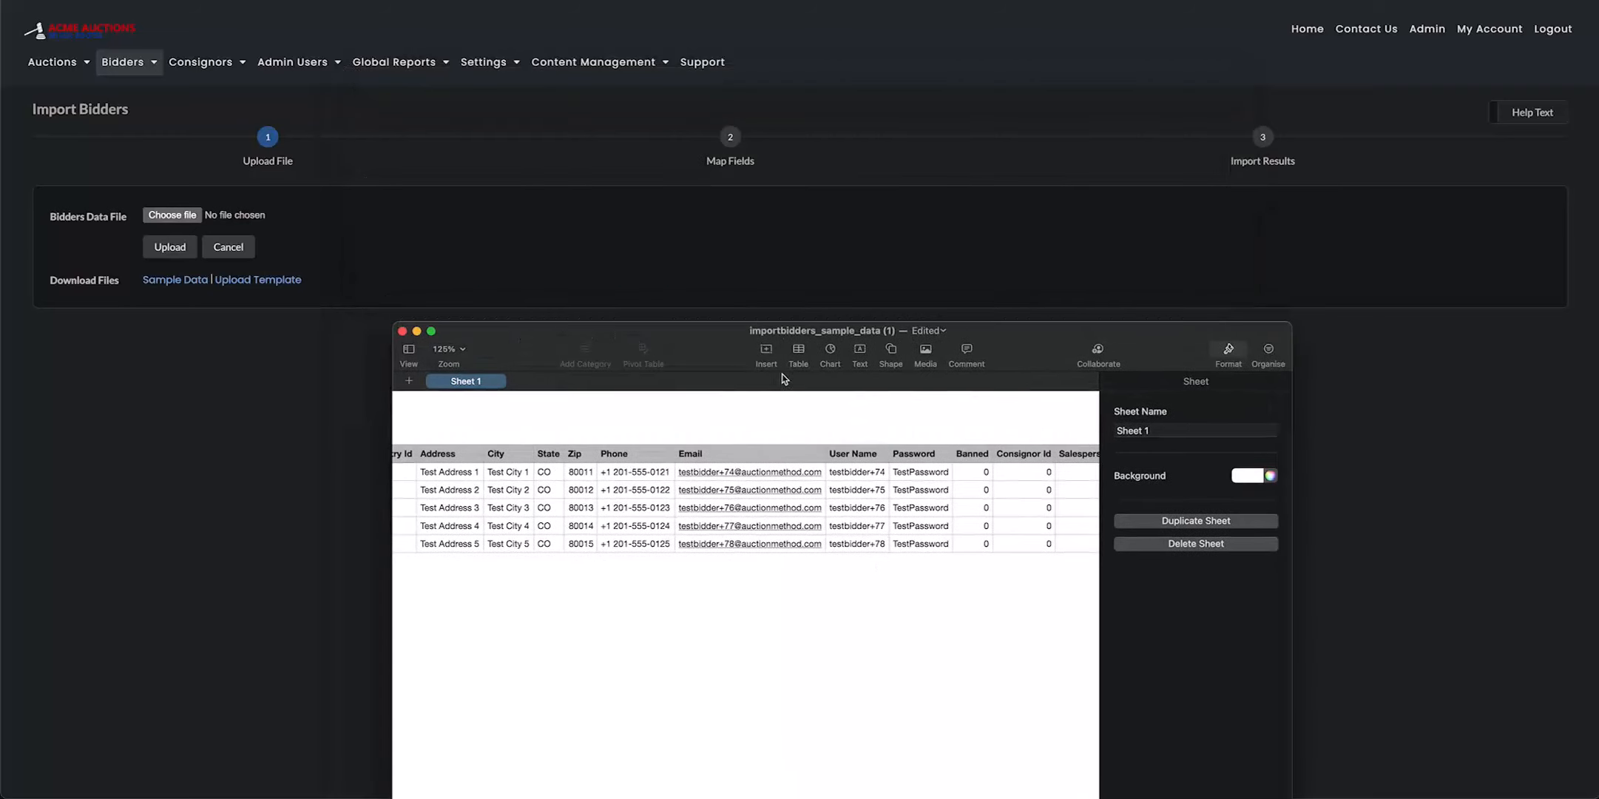
Open the downloaded file importbidders_sample_data (2).csv from the browser's recent downloads as a fresh spreadsheet
mouse_move(902, 770)
left_click(1513, 2)
left_click(1513, 2)
left_click(1513, 2)
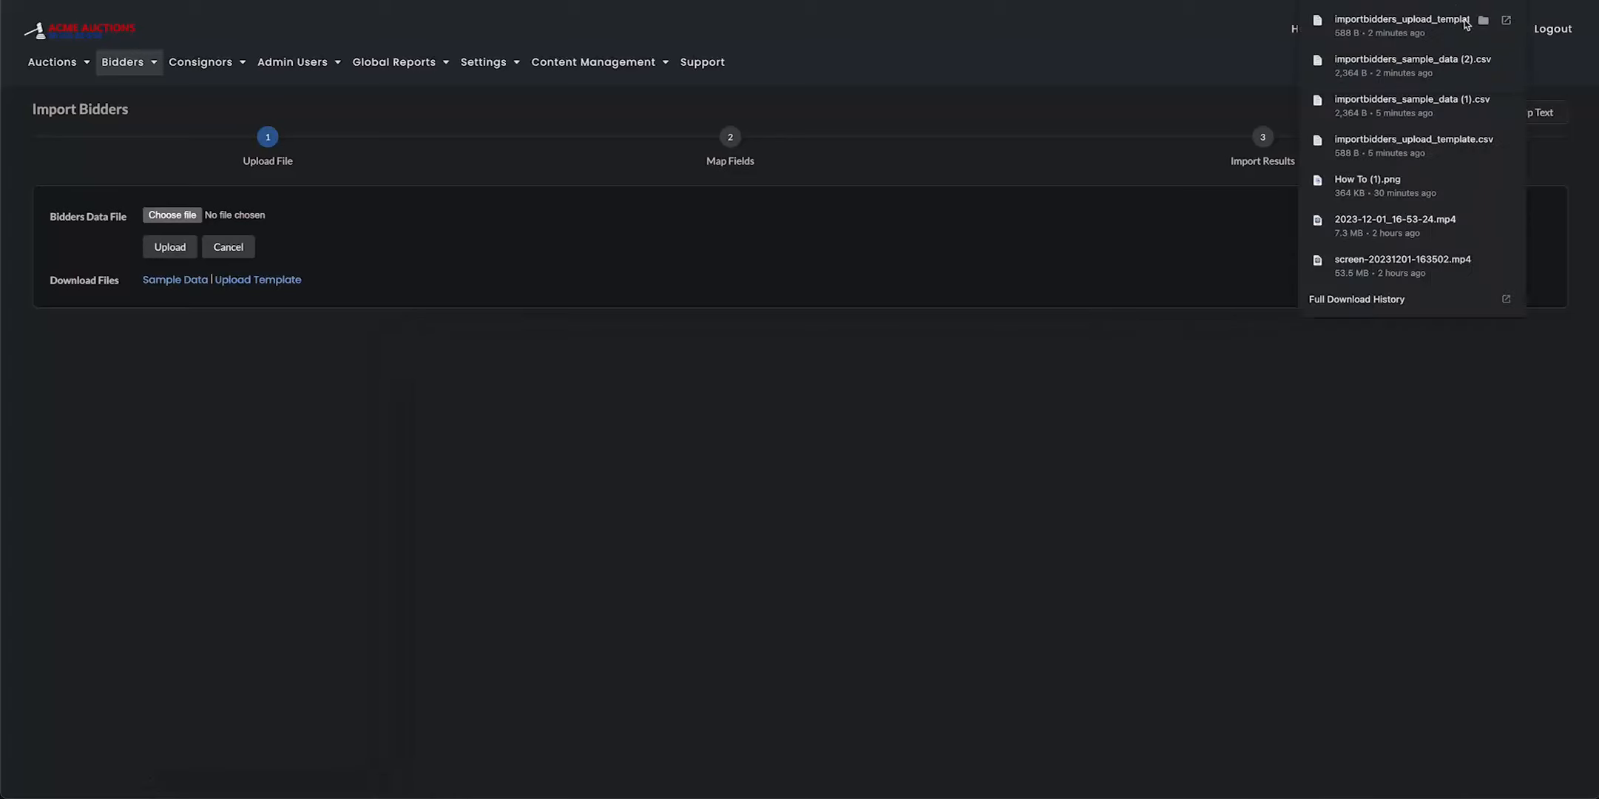
left_click(1438, 68)
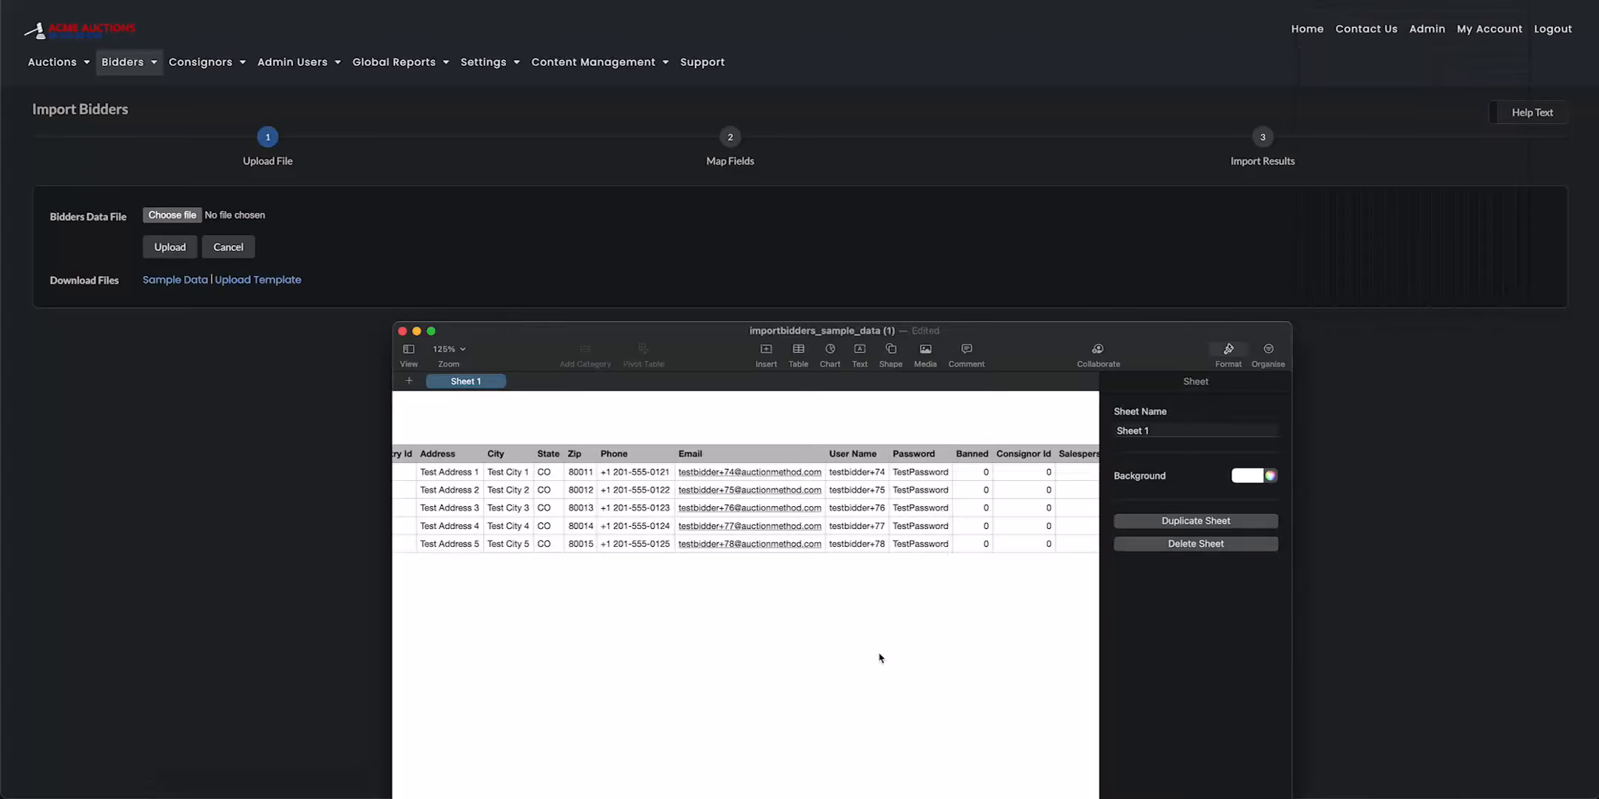
left_click_drag(657, 336, 734, 412)
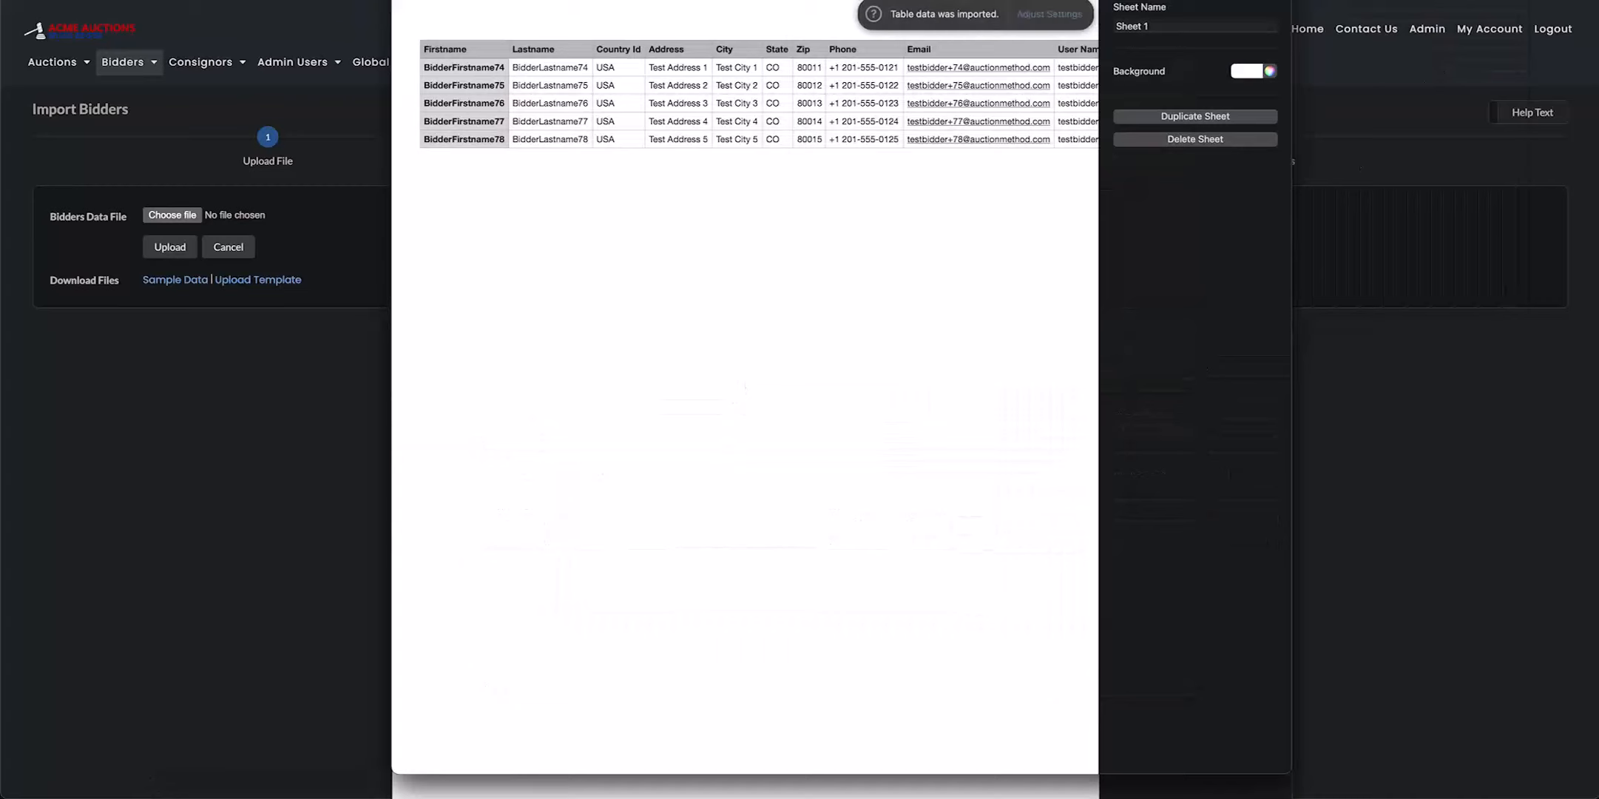
Open the most recently downloaded bidder upload template and examine its column headers
left_click(1513, 2)
left_click(1457, 16)
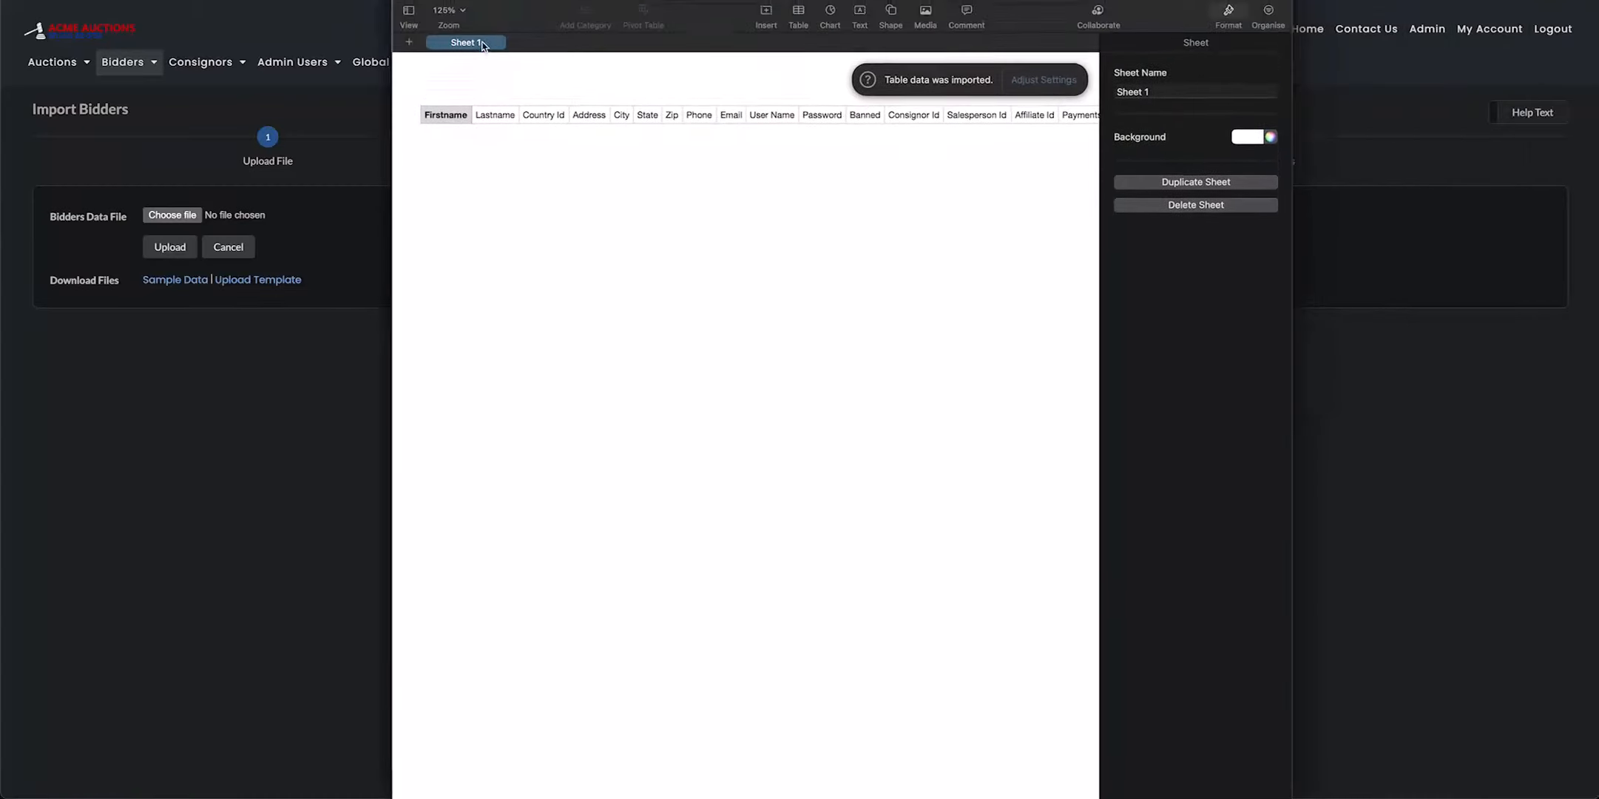
scroll(711, 148, "right", 15)
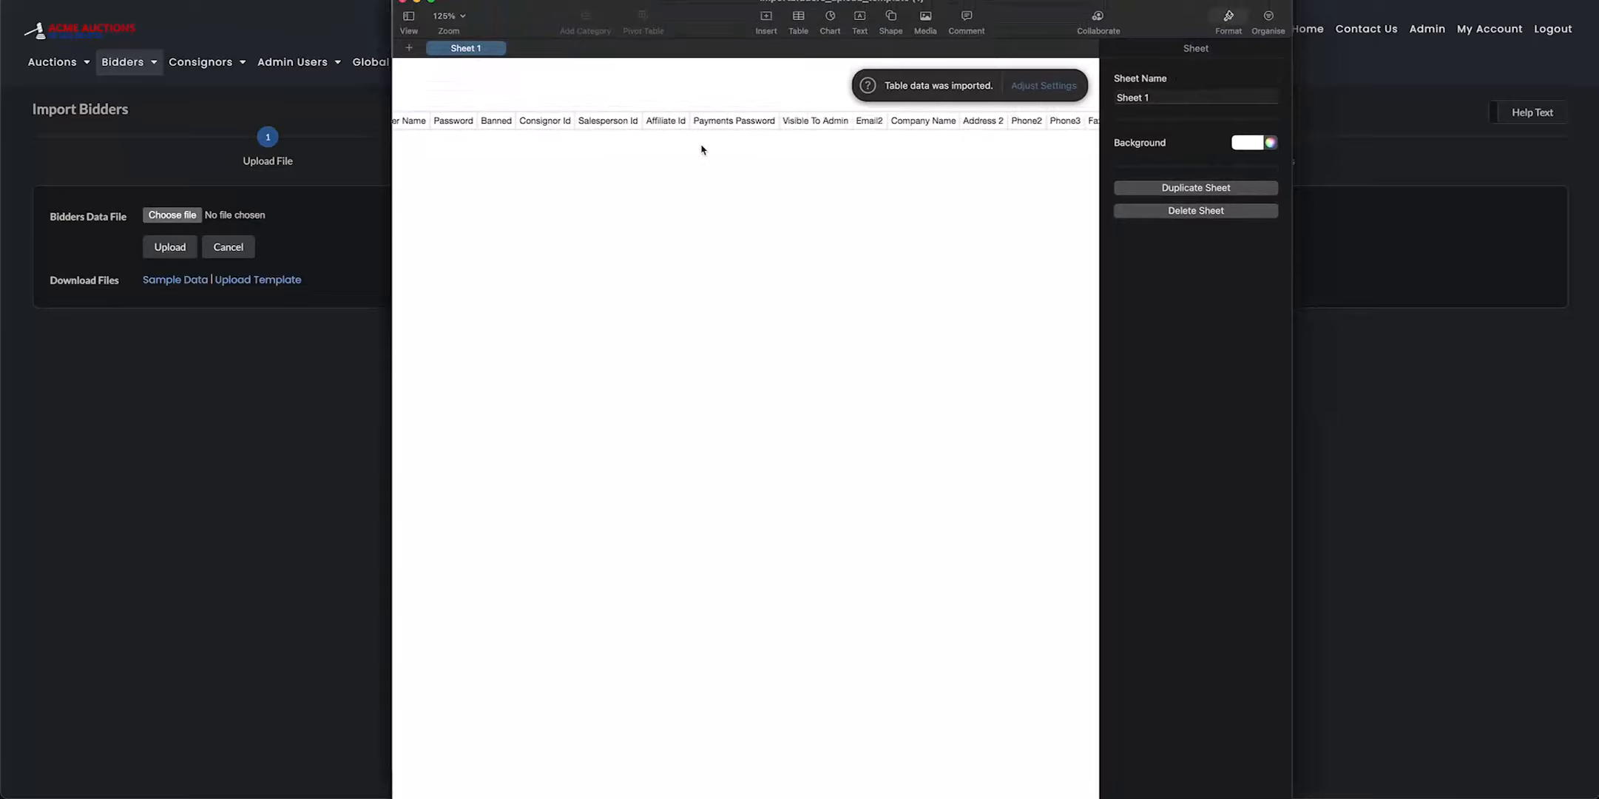
scroll(694, 150, "right", 15)
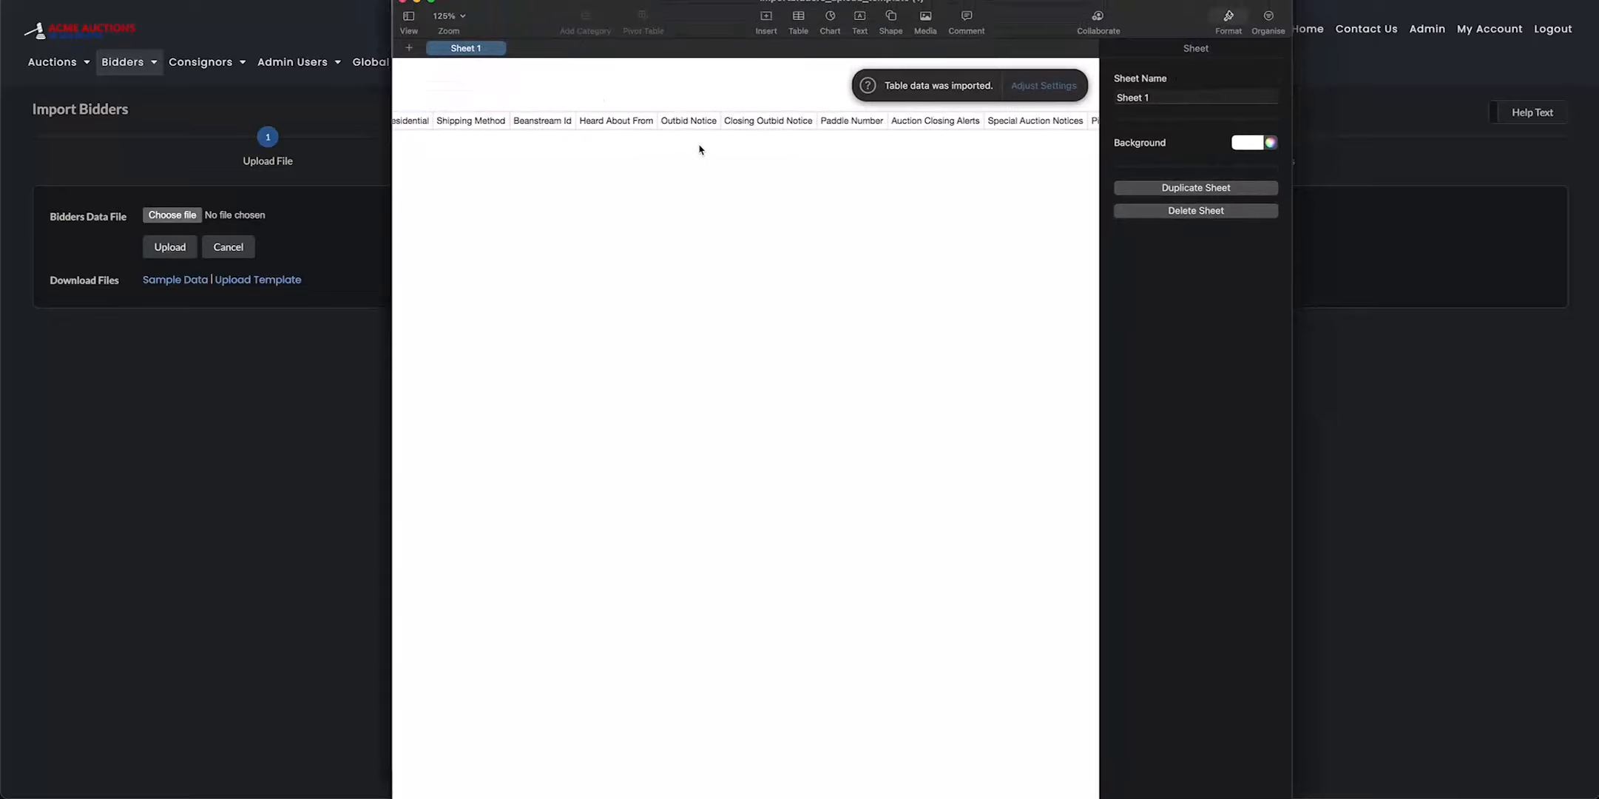
scroll(696, 151, "left", 20)
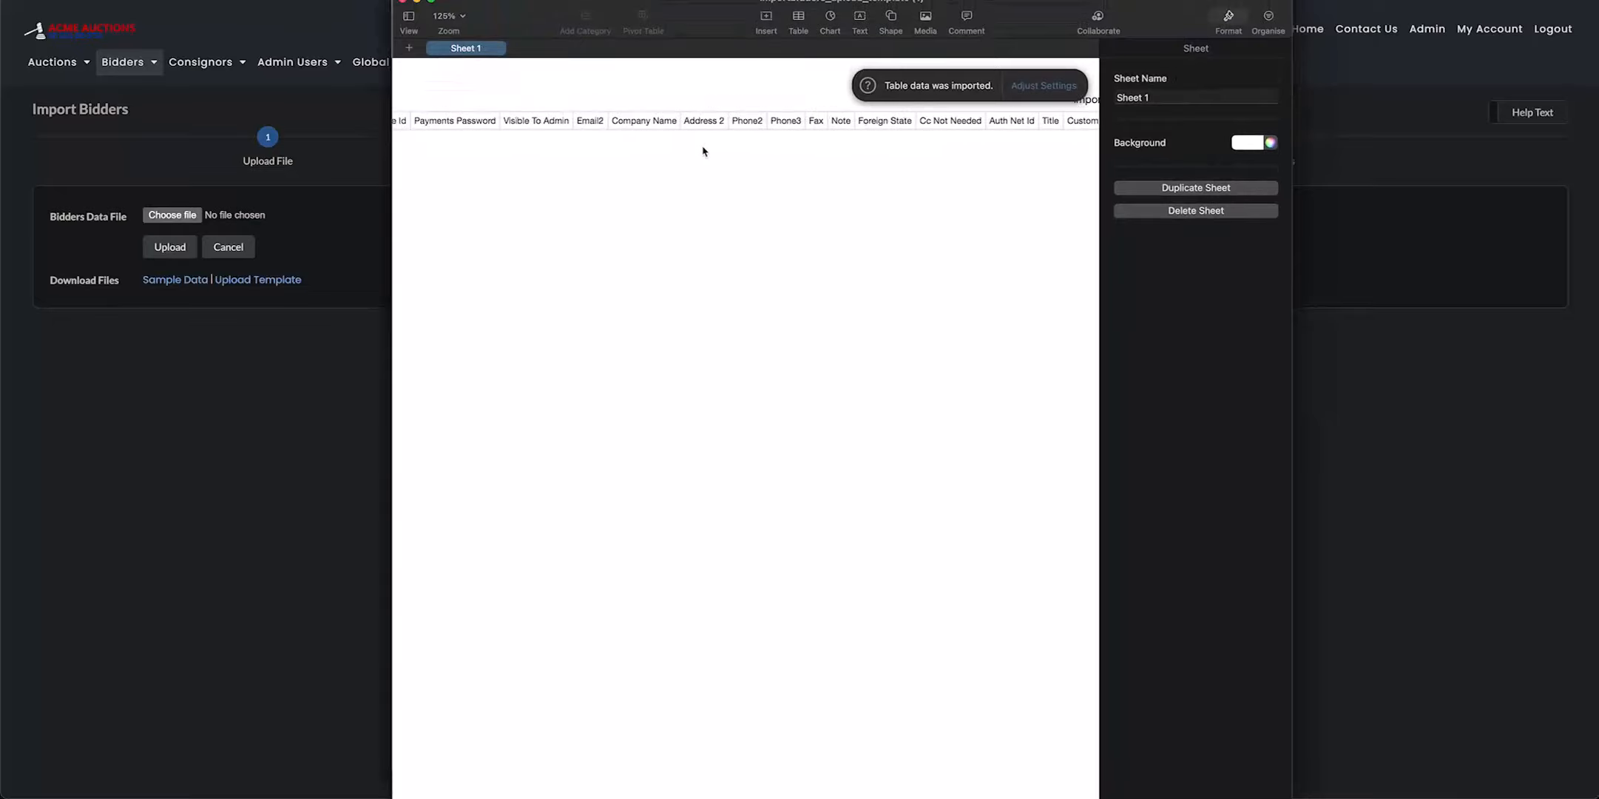
Extend the upload template table with five empty rows below the header row
left_click(446, 127)
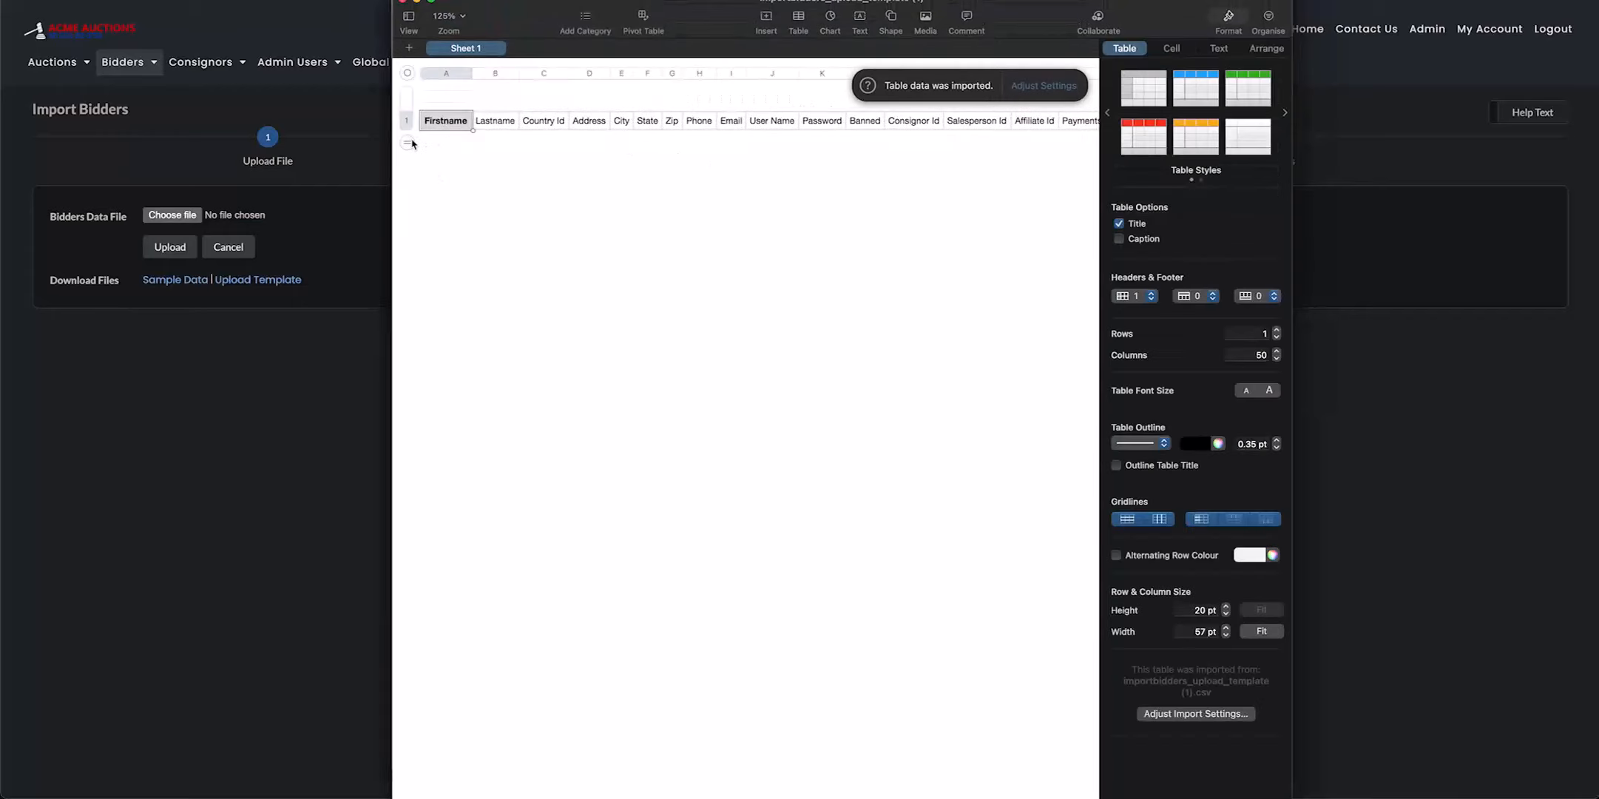
left_click_drag(409, 164, 408, 228)
left_click(419, 228)
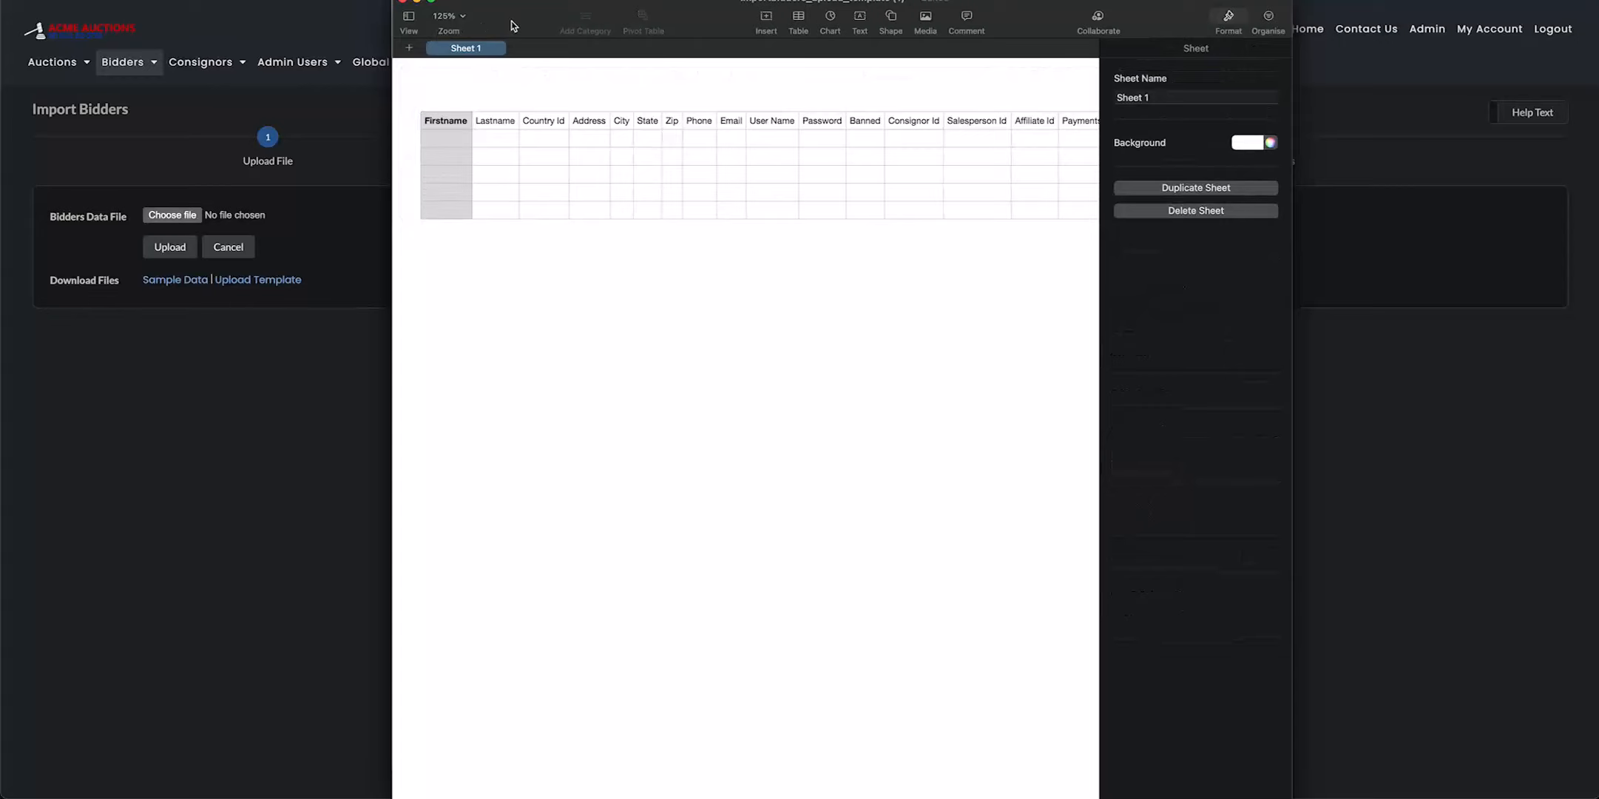
Close the upload template spreadsheet and delete the unsaved document
left_click_drag(515, 23, 512, 220)
key("super+w")
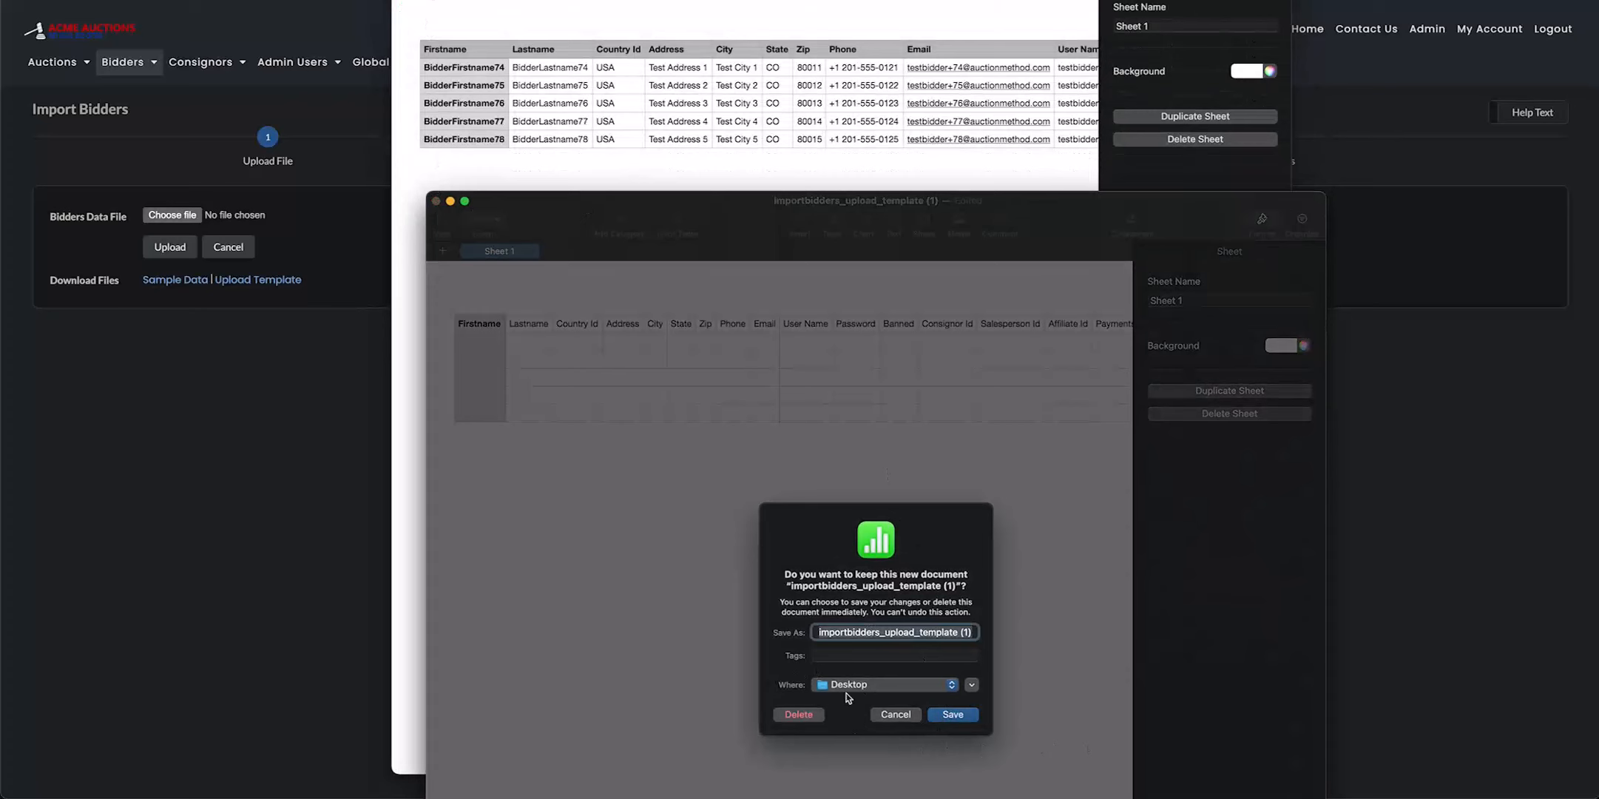
left_click(907, 716)
left_click(436, 200)
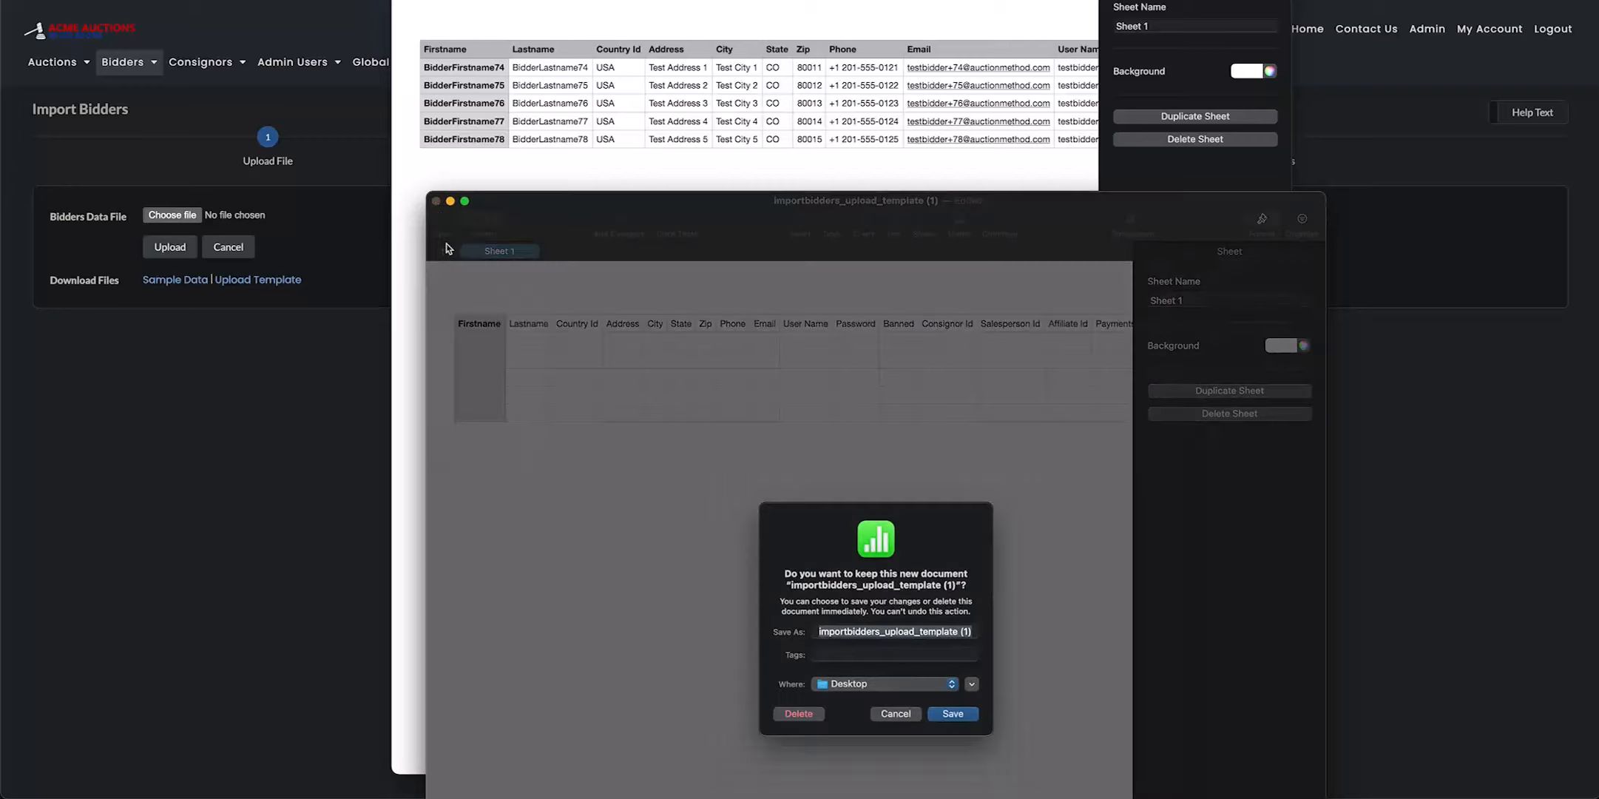
left_click(814, 717)
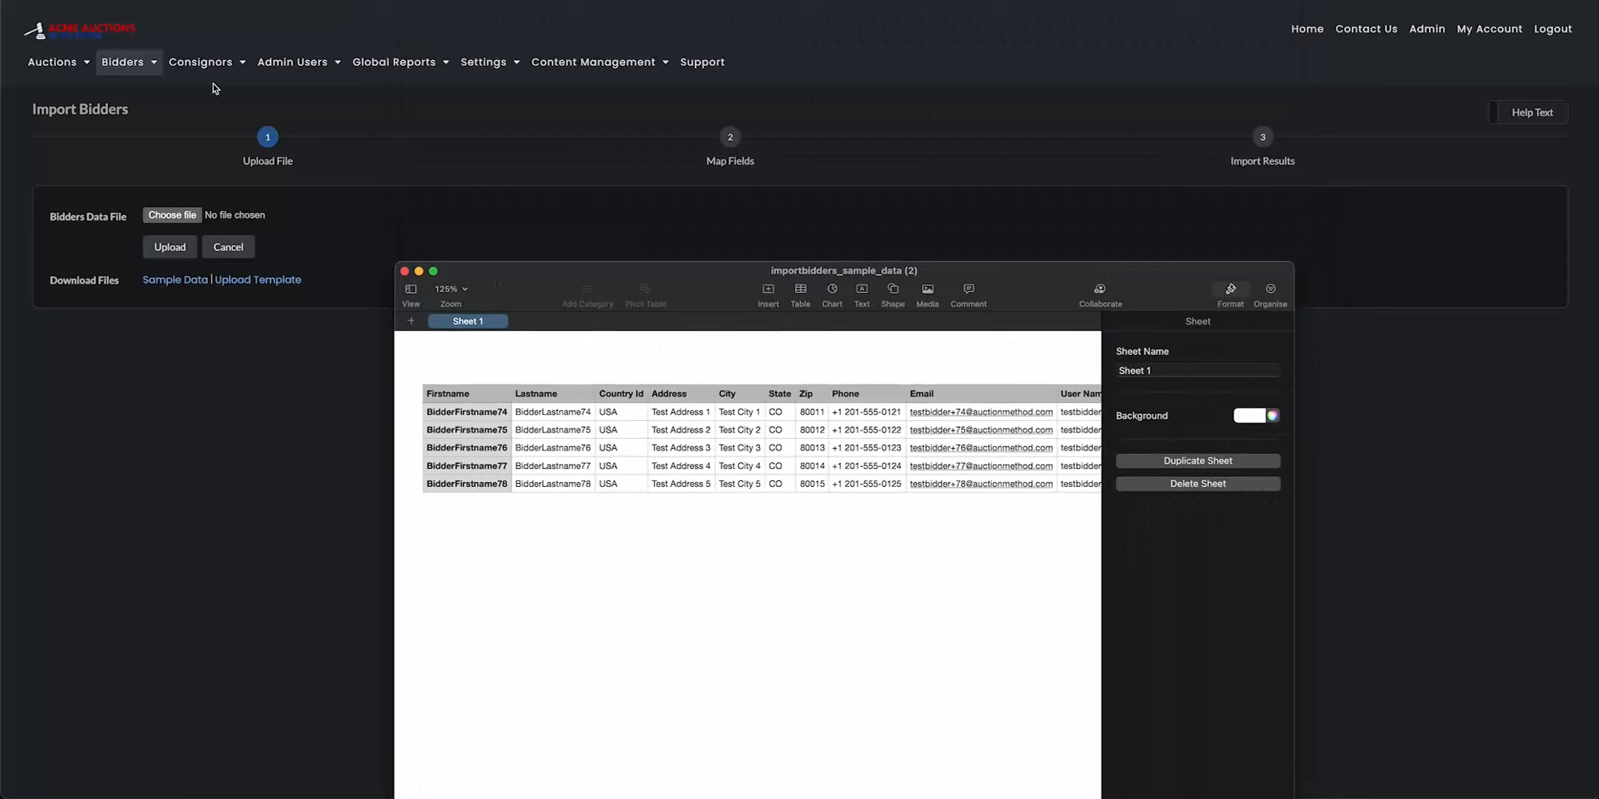
Export the importbidders_sample_data (2) spreadsheet as a CSV file to the Desktop with Unicode (UTF-8) encoding
left_click(99, 0)
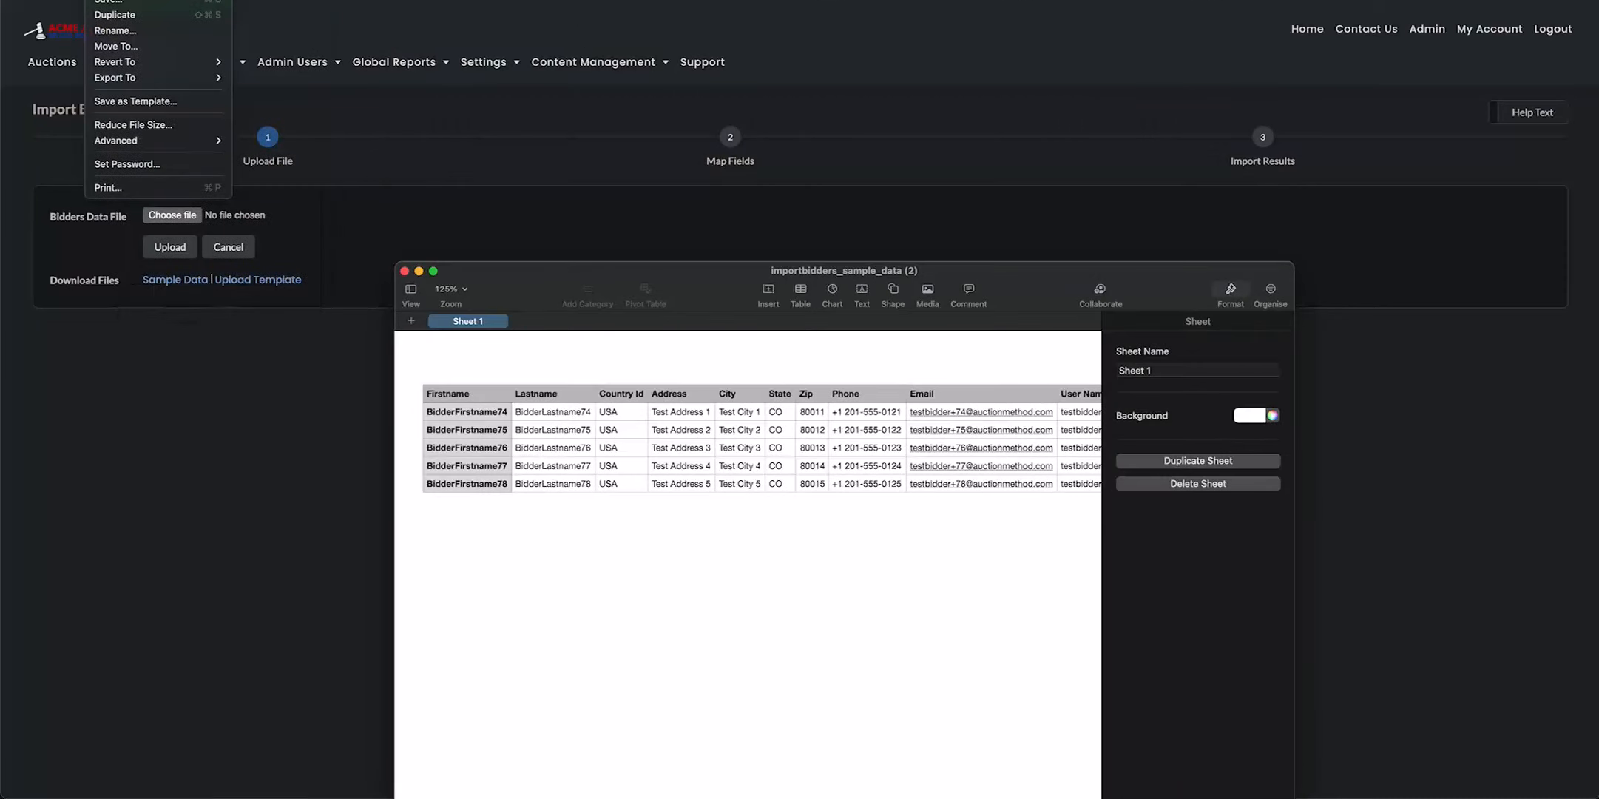
mouse_move(151, 77)
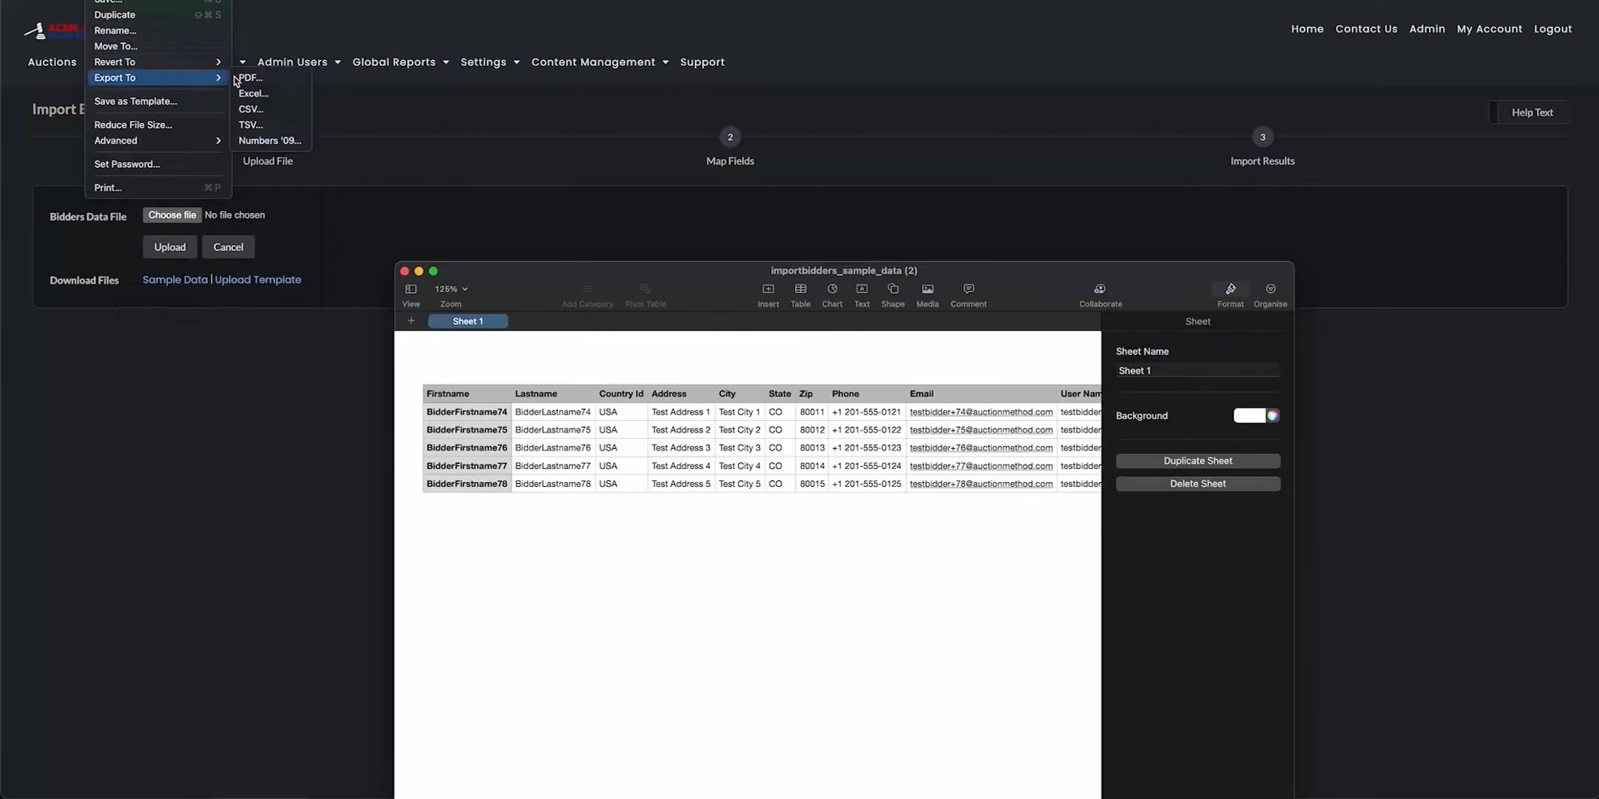
left_click(252, 109)
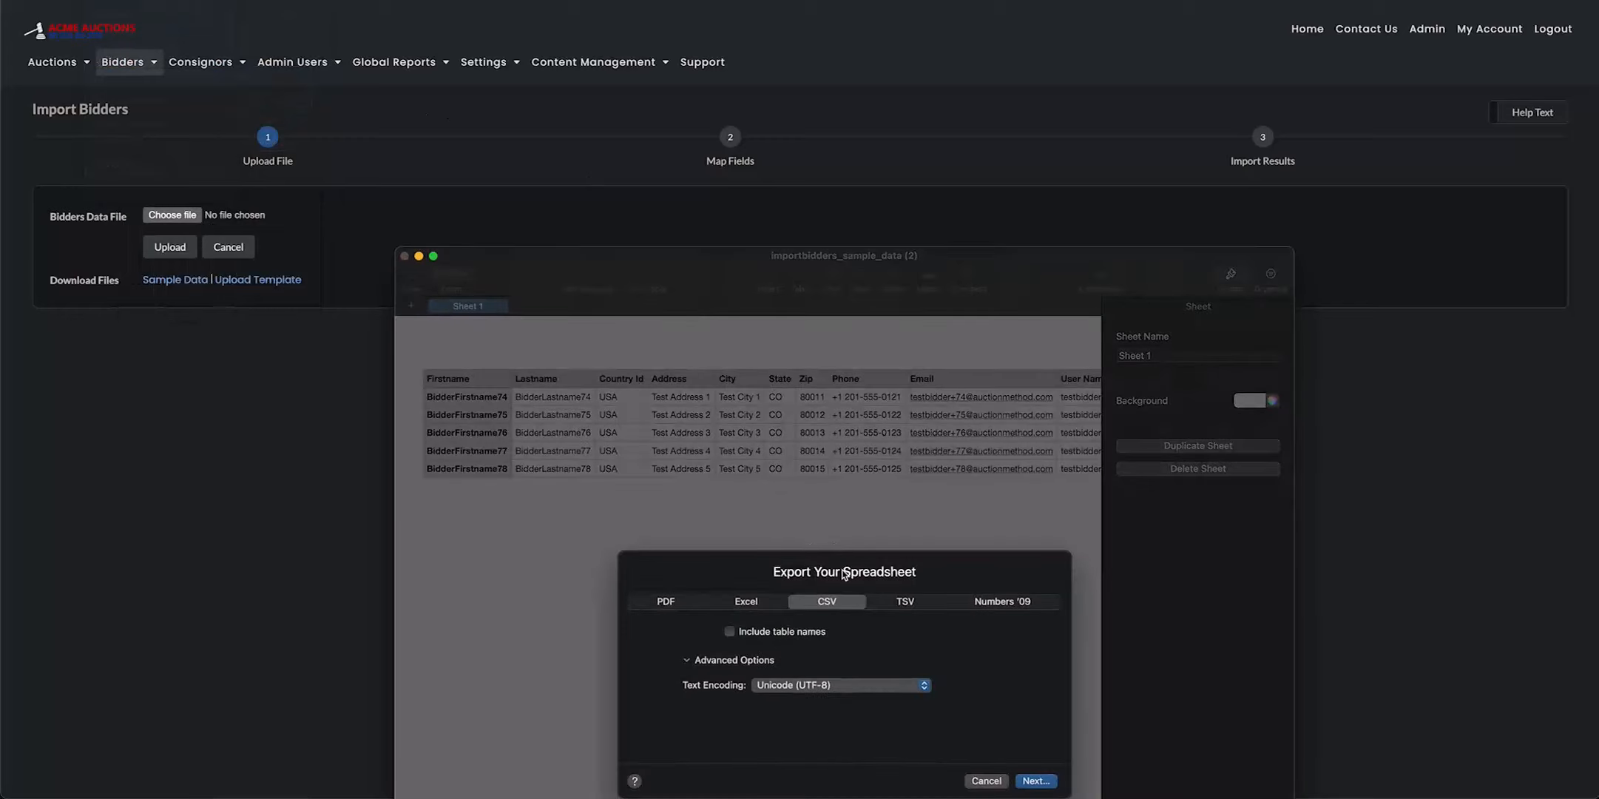
left_click(1042, 783)
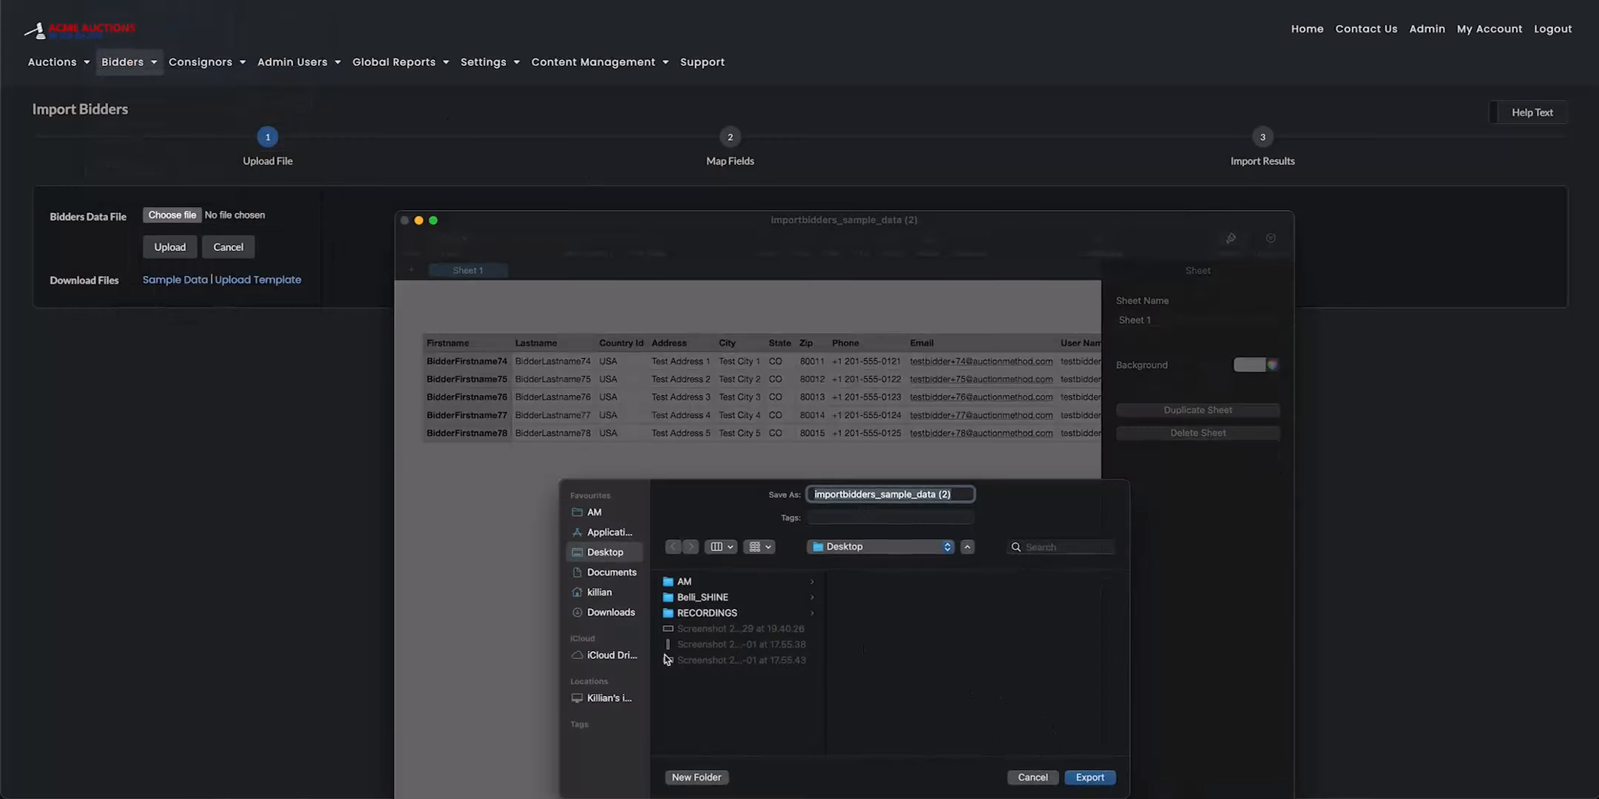
left_click(1088, 778)
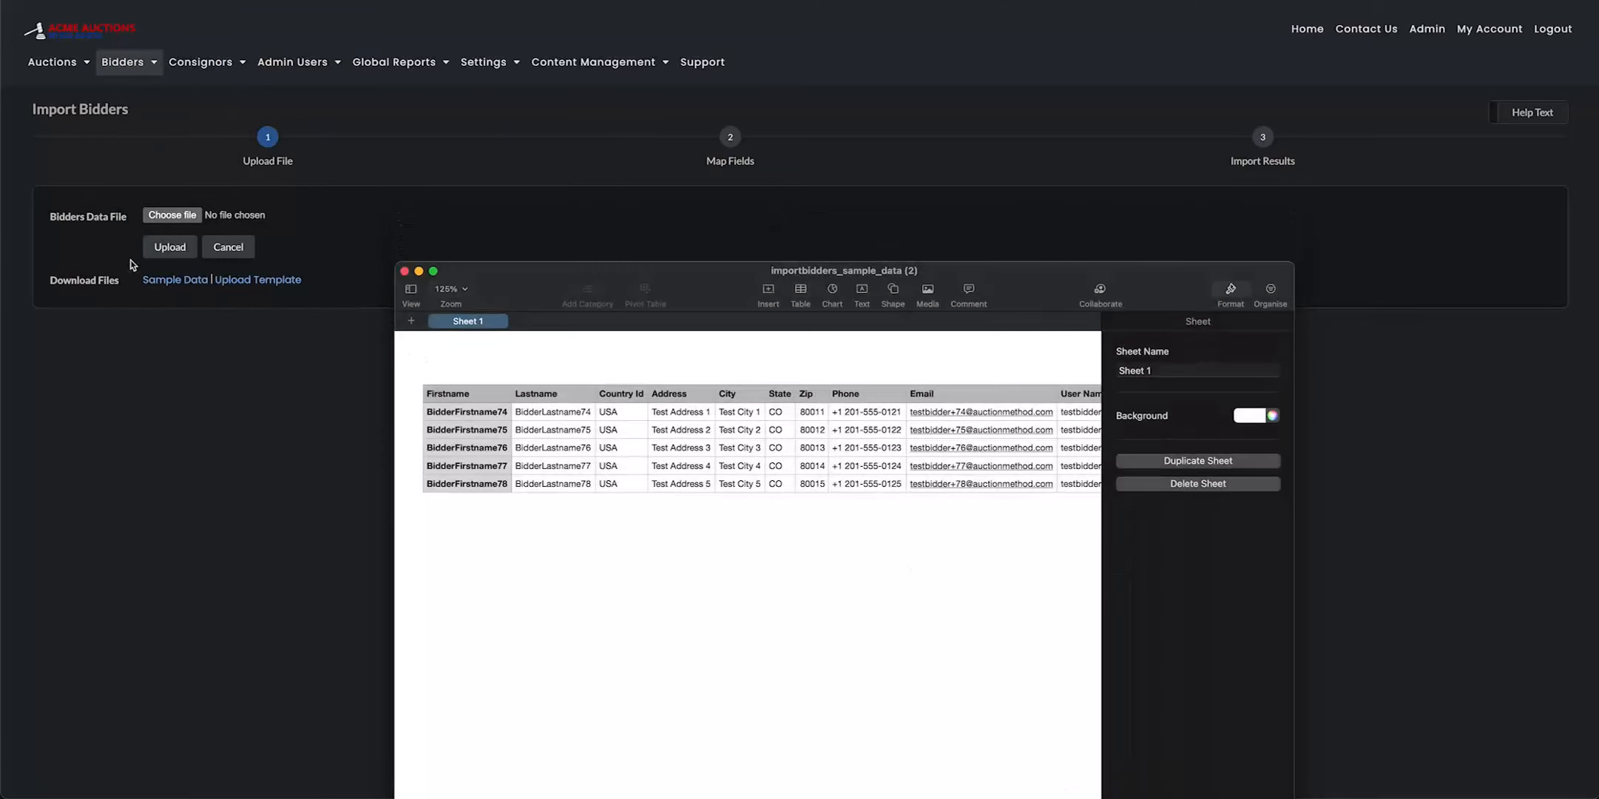
Choose importbidders_sample_data (2) from the Desktop as the bidders data file on the import page and upload it
left_click(173, 222)
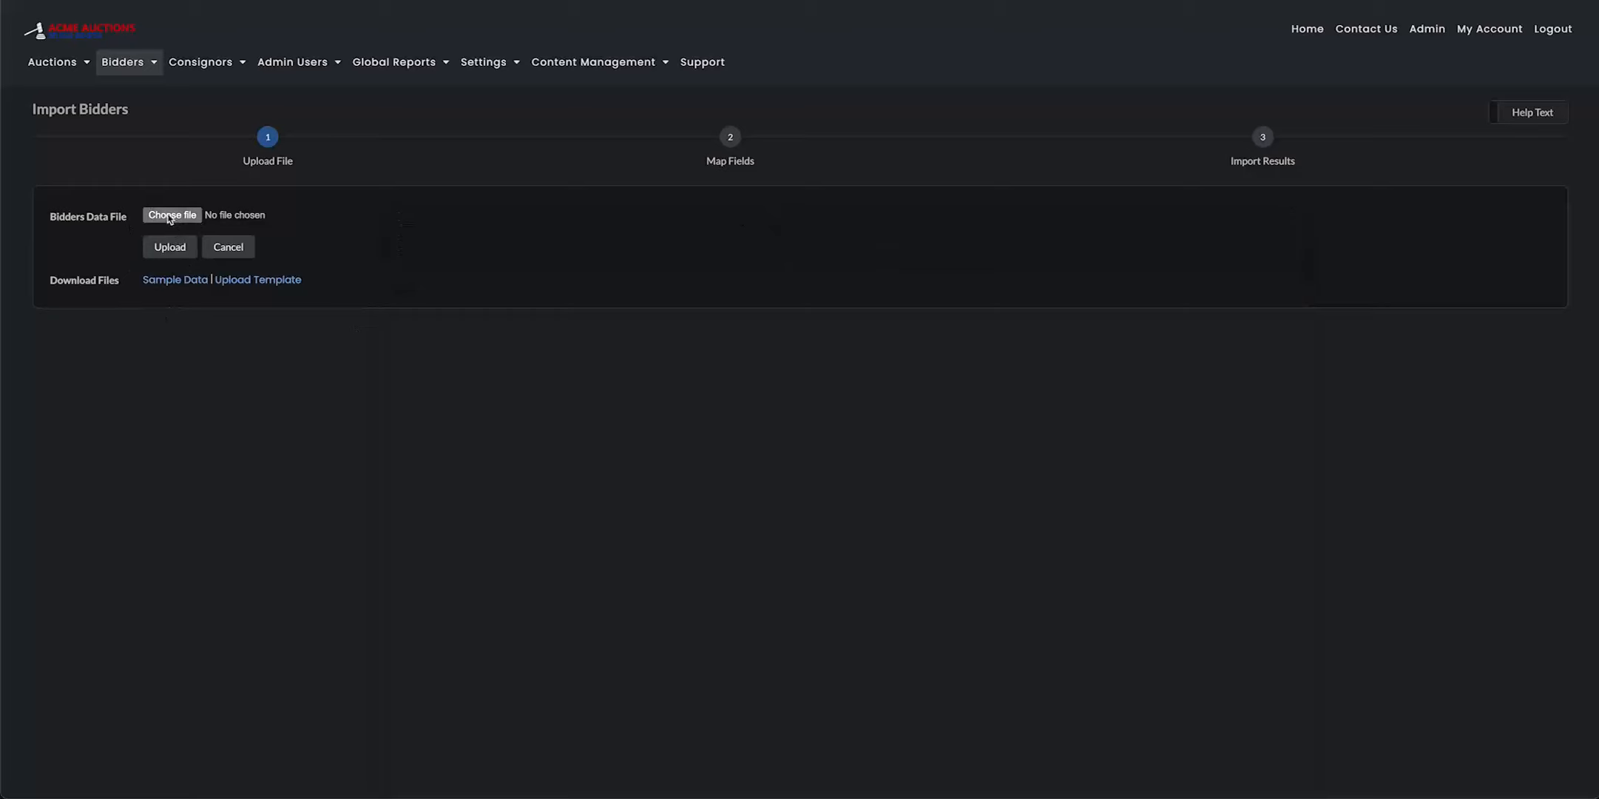
left_click(164, 219)
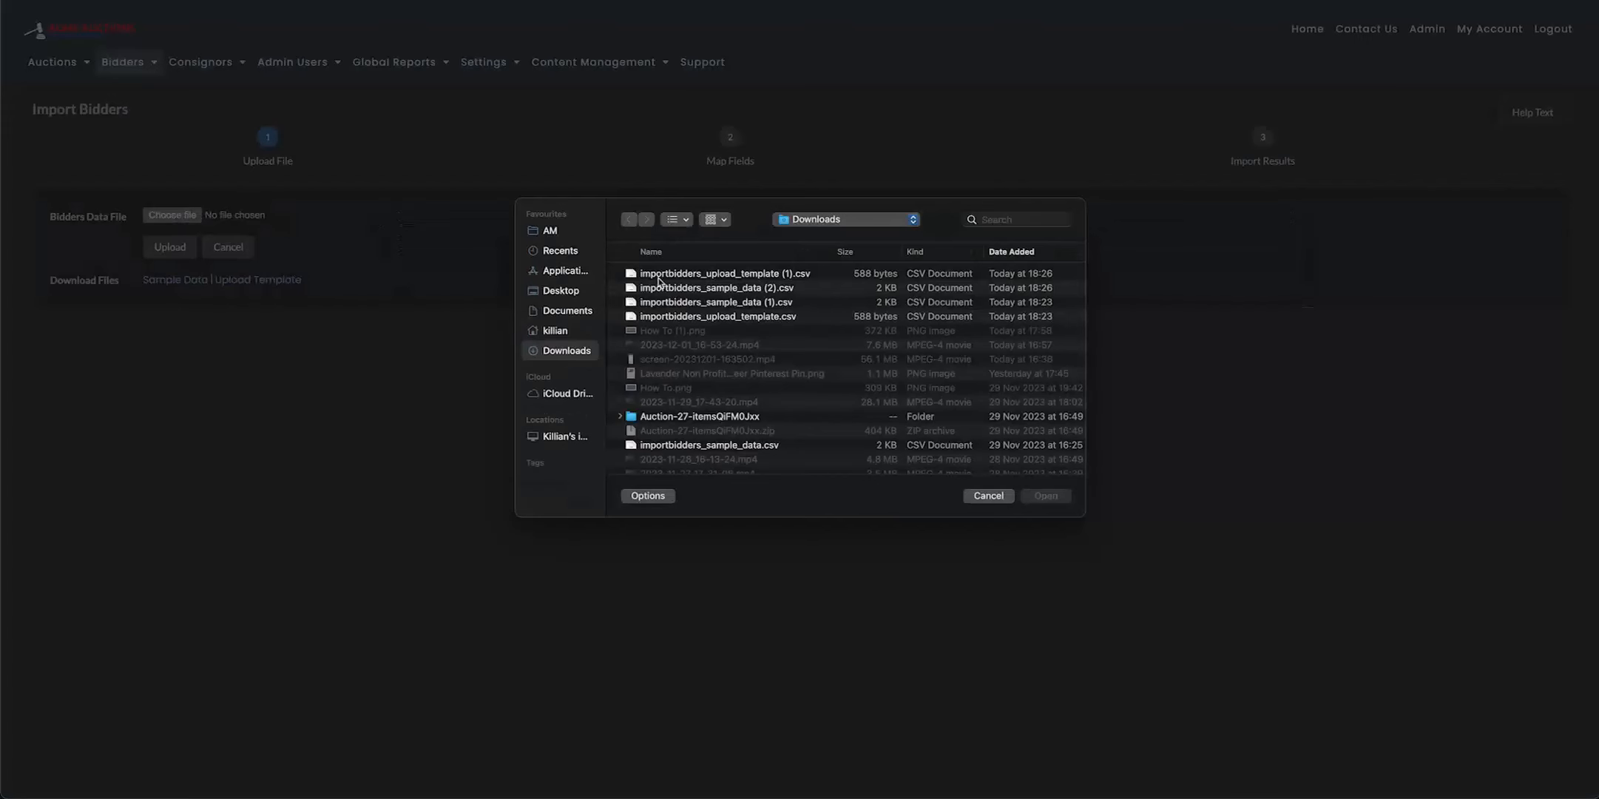
left_click(564, 302)
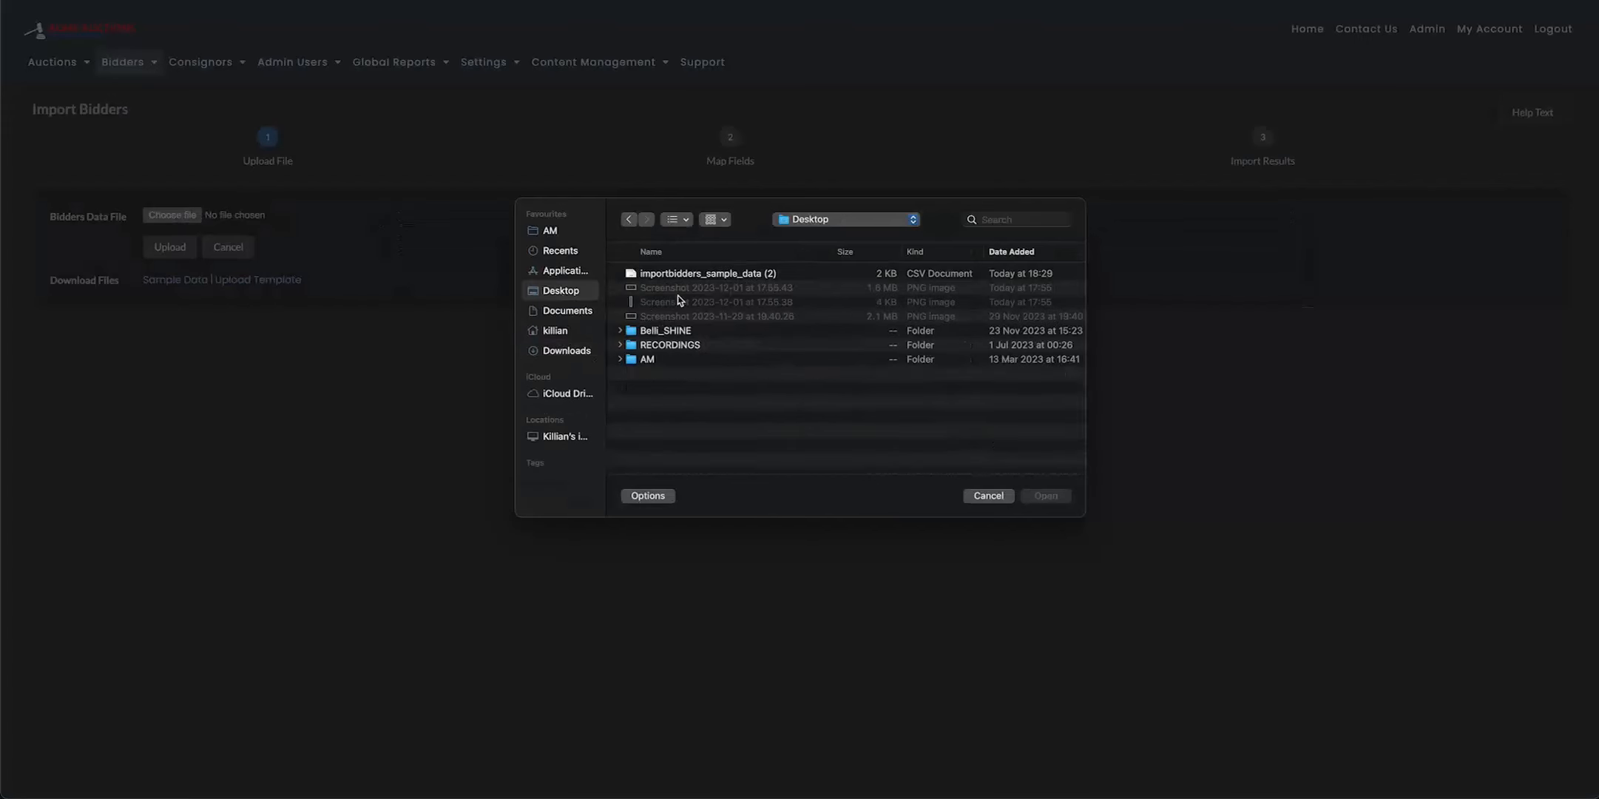
left_click(689, 278)
left_click(1044, 496)
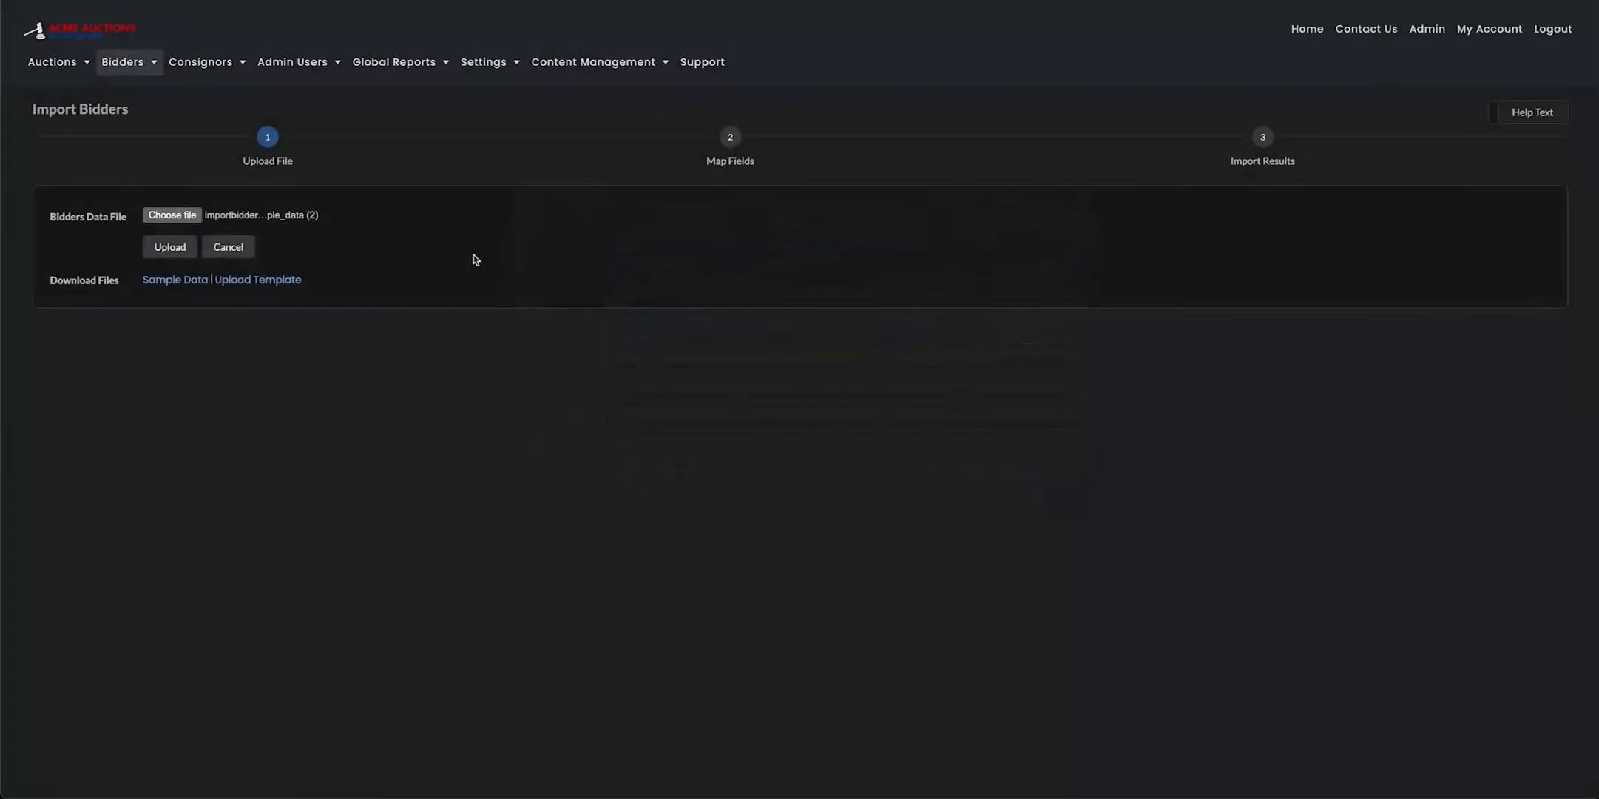
left_click(178, 250)
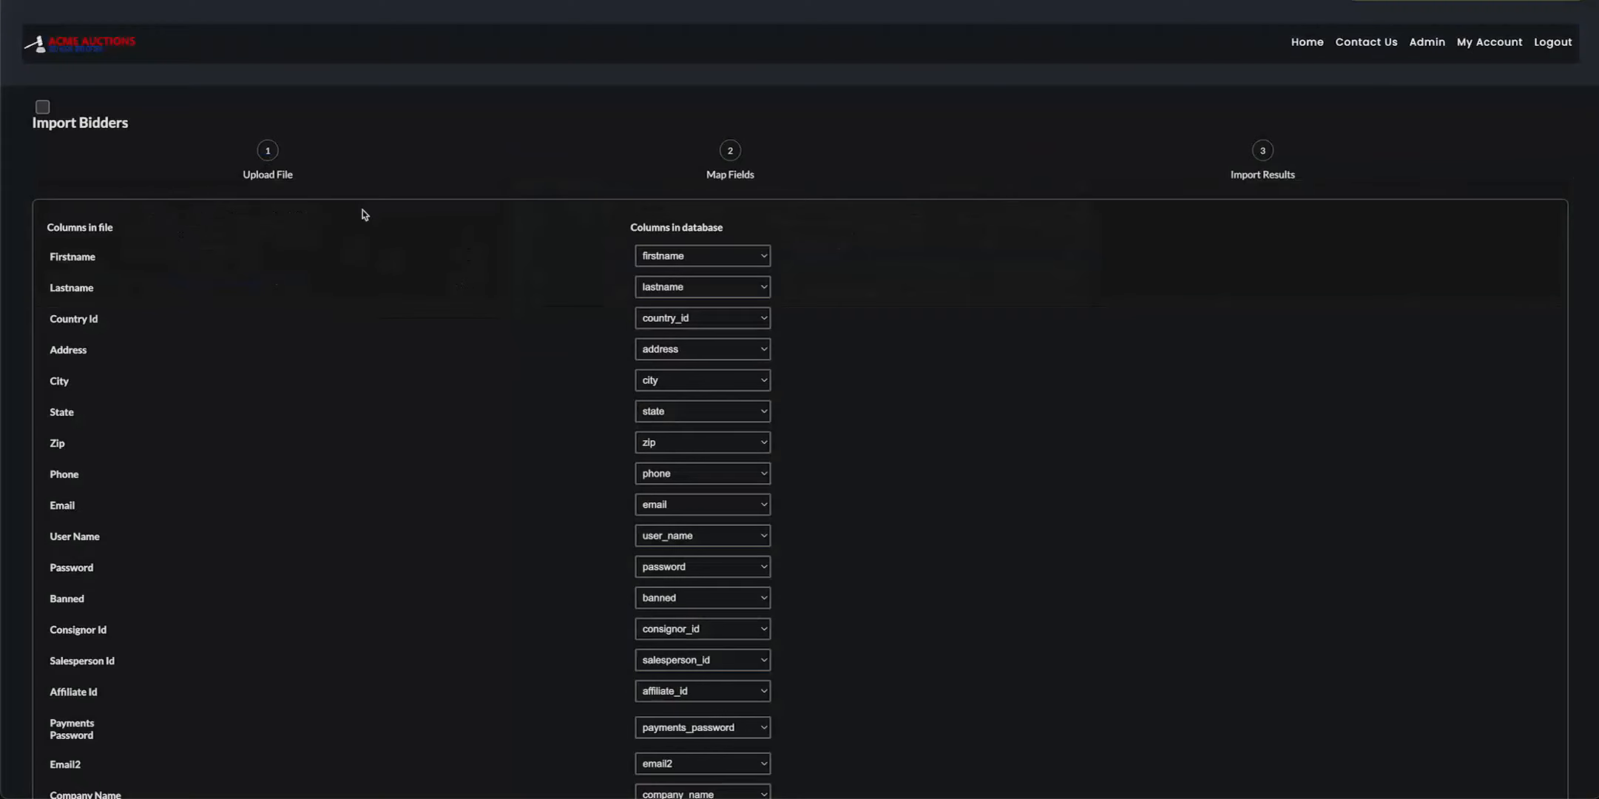
Examine how the file's columns are matched to database columns, from Firstname through Stripe Id
scroll(438, 253, "down", 1)
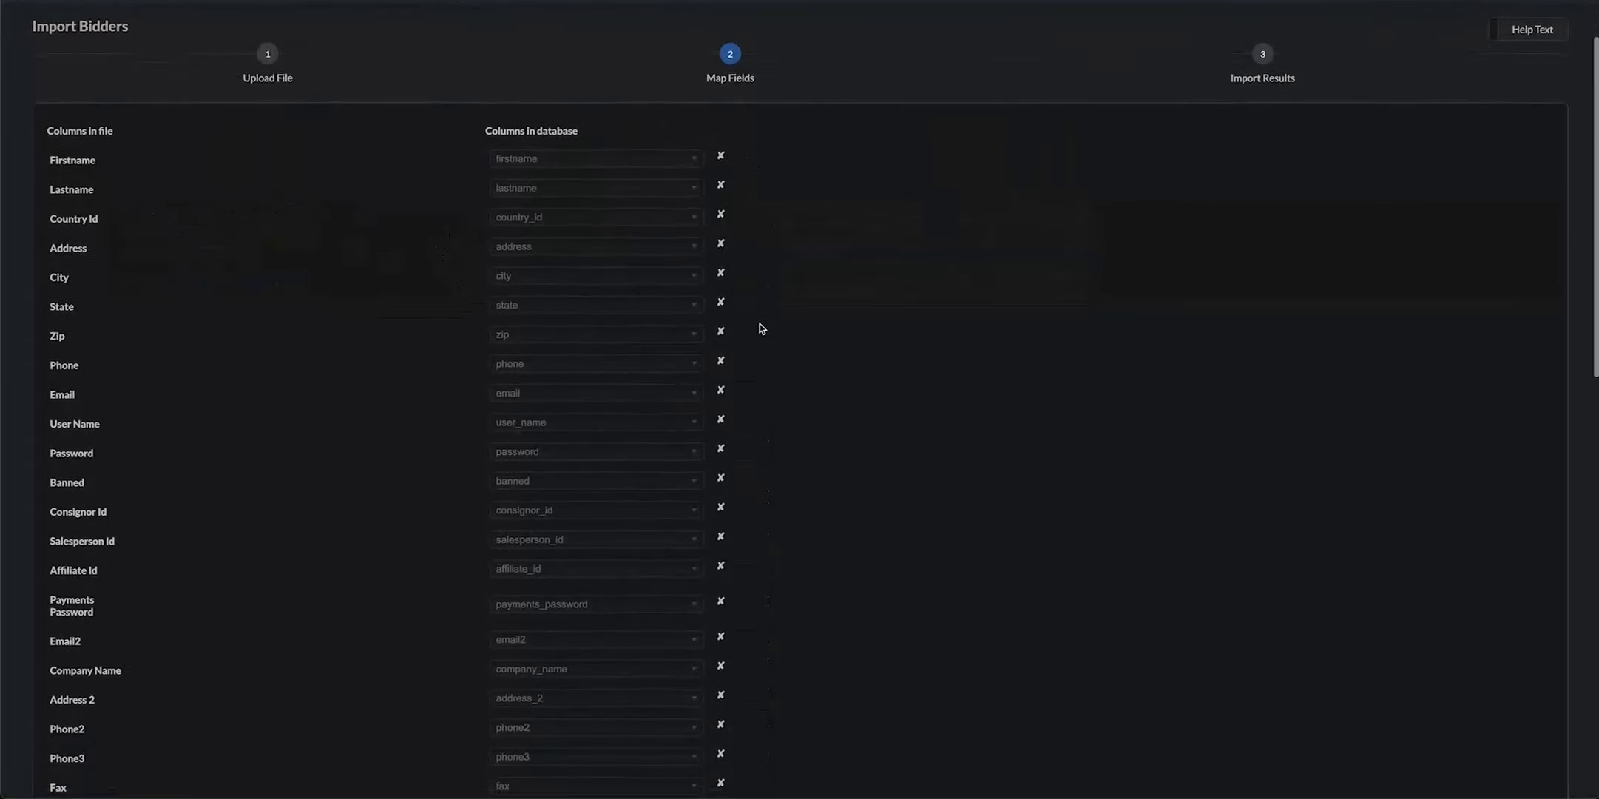
scroll(757, 327, "down", 3)
scroll(755, 325, "down", 10)
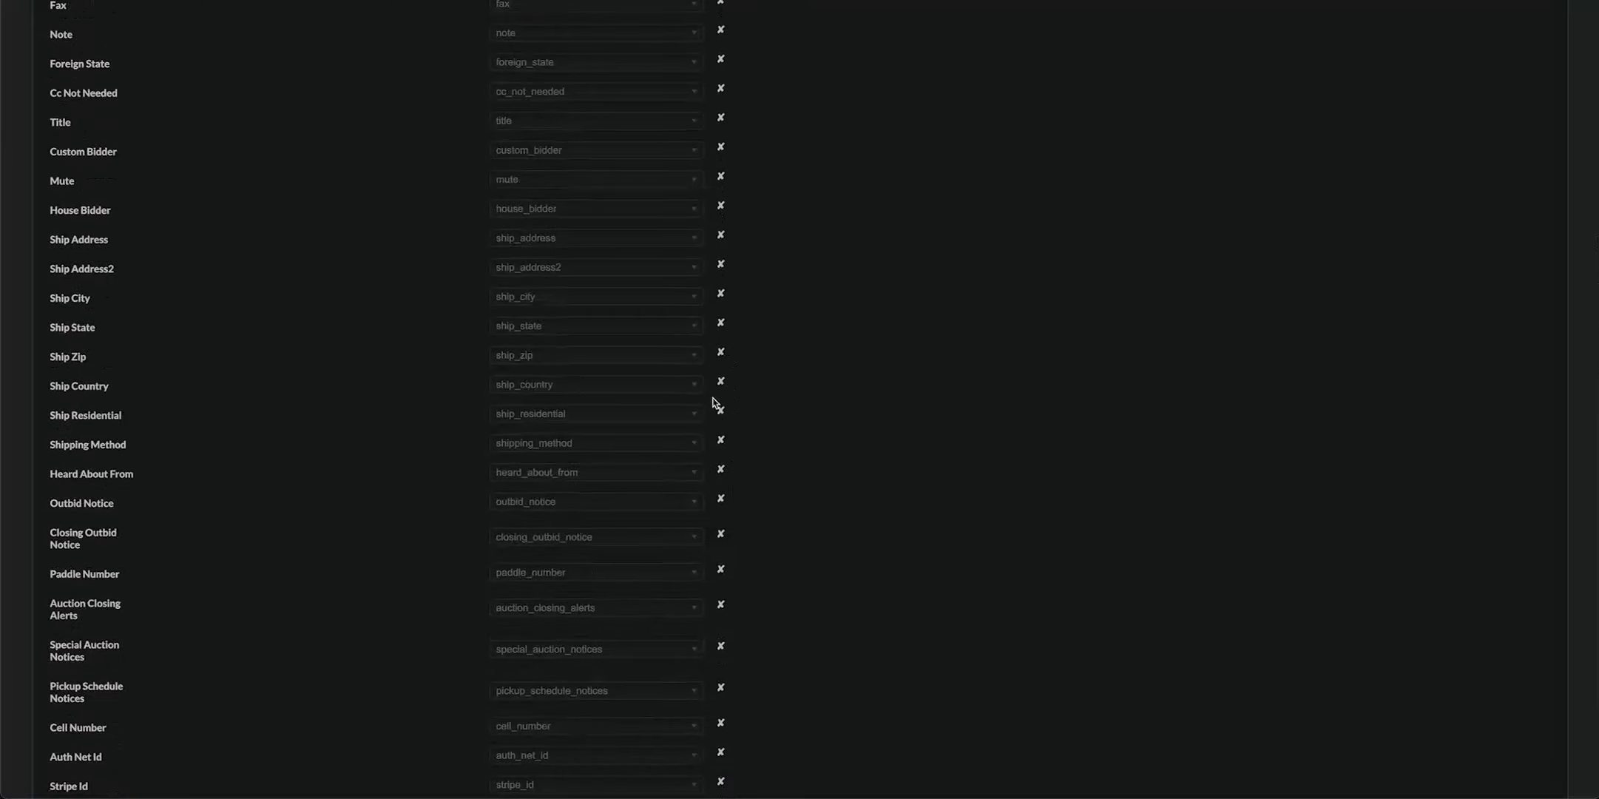
scroll(709, 464, "down", 3)
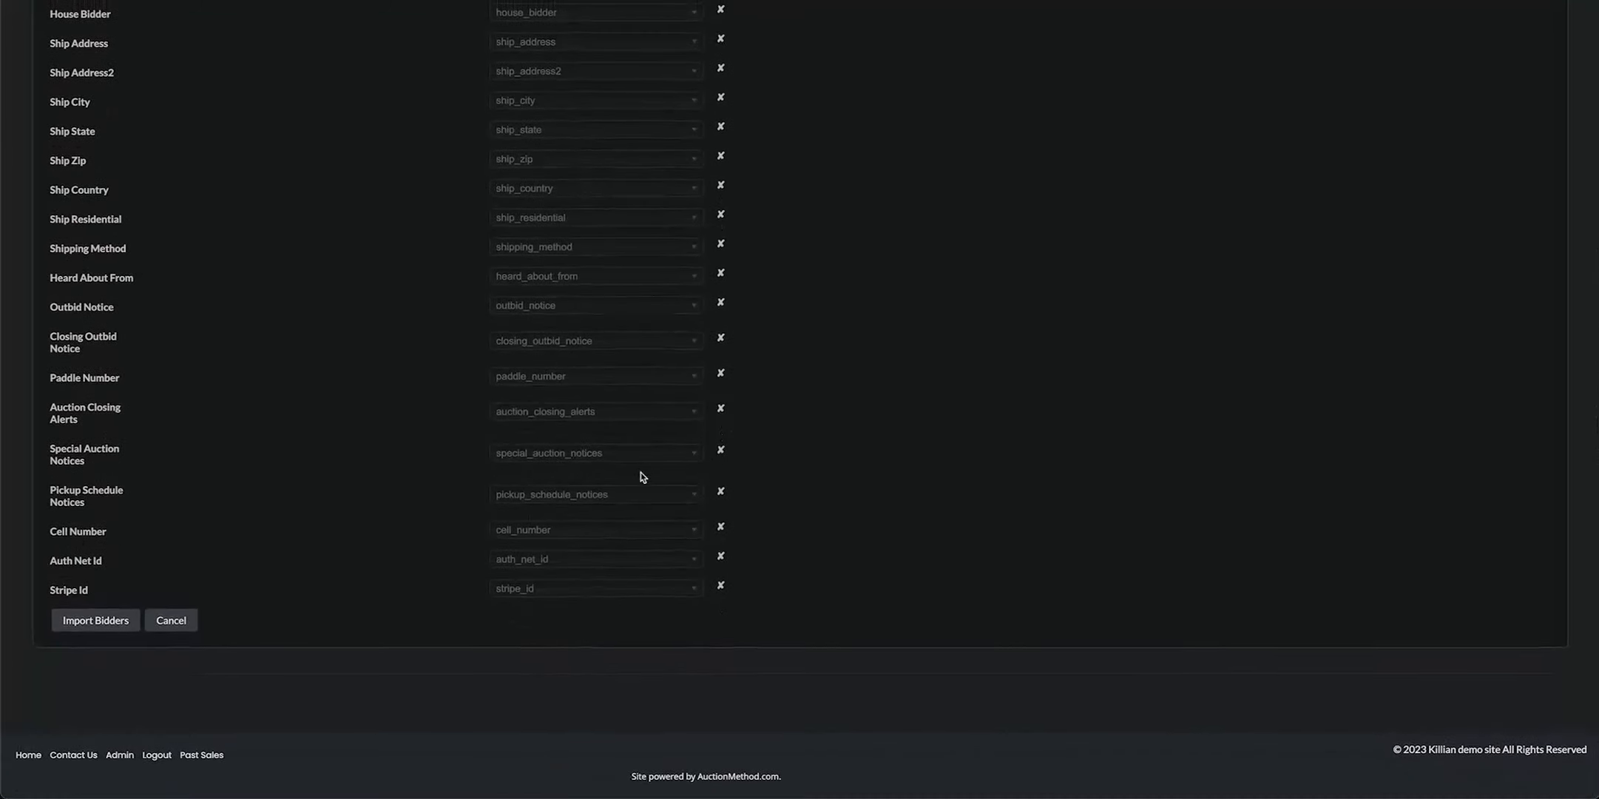
scroll(481, 479, "up", 13)
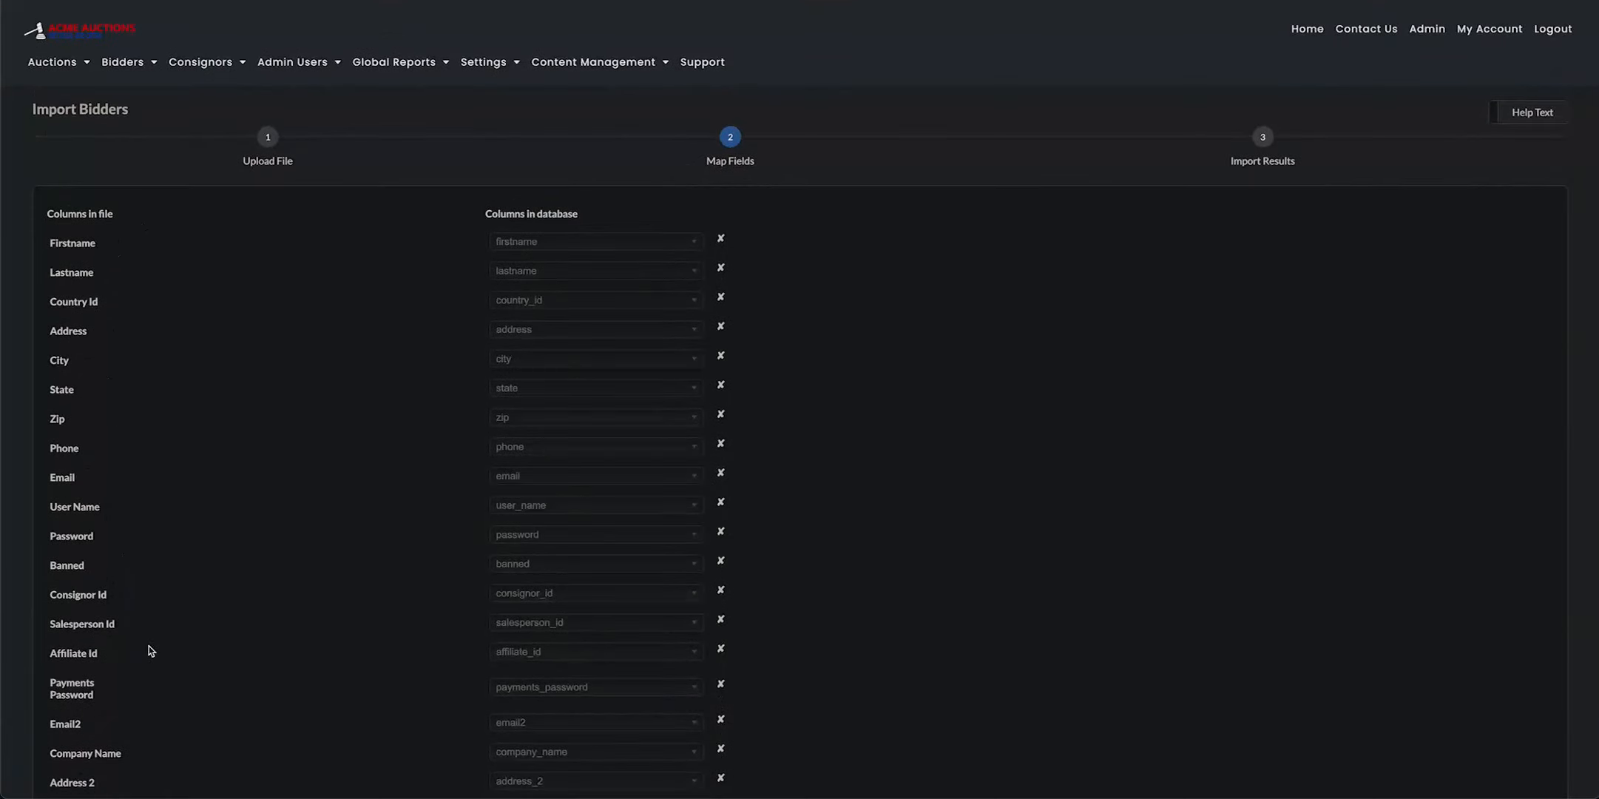
scroll(593, 447, "down", 4)
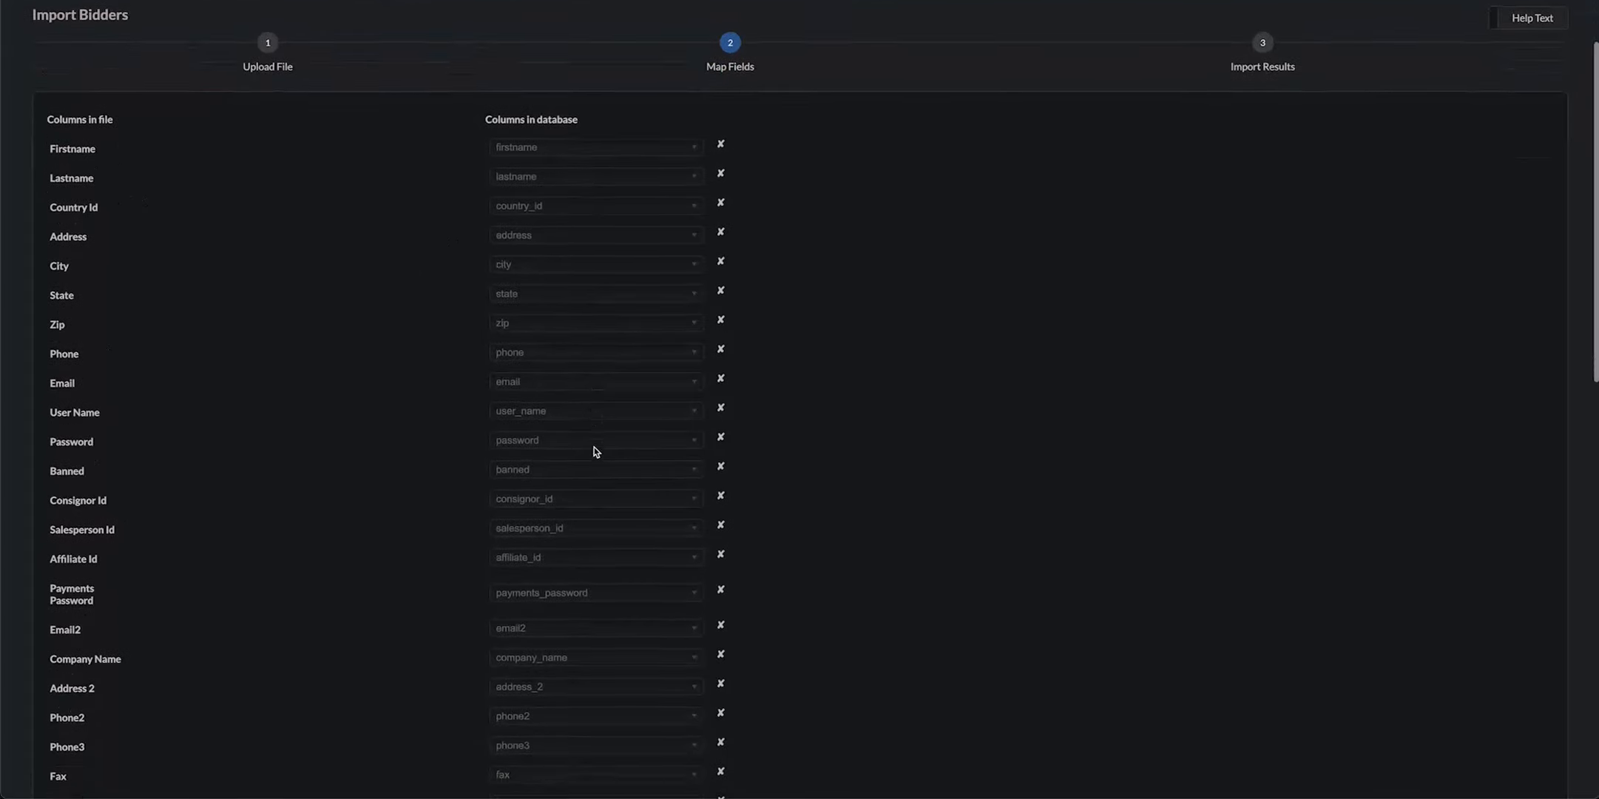
scroll(432, 446, "up", 4)
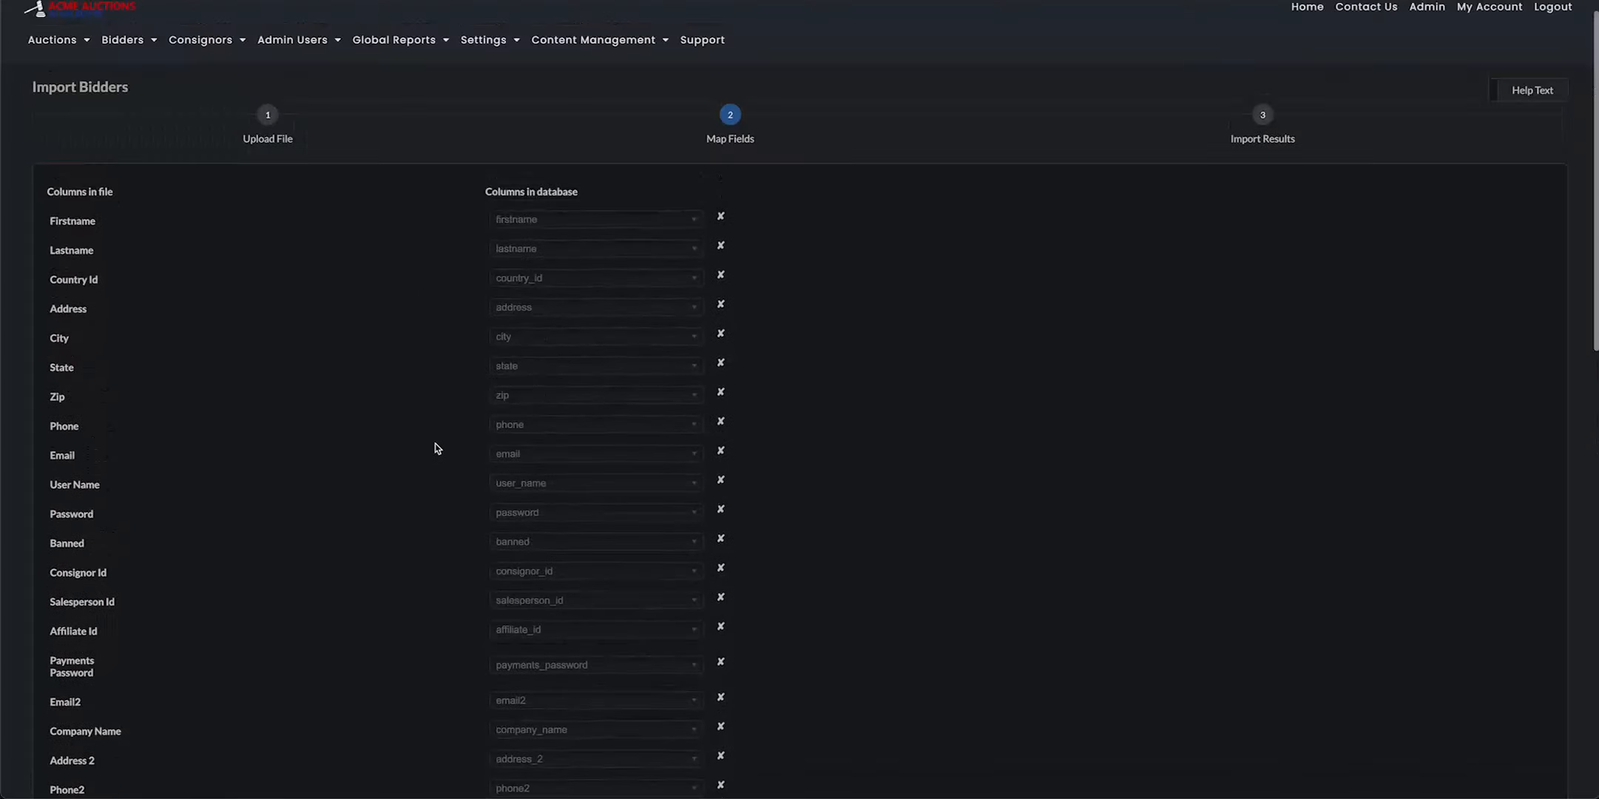
Clear the database column matched to Ship Zip and look through the available replacement columns without choosing one
scroll(681, 375, "down", 10)
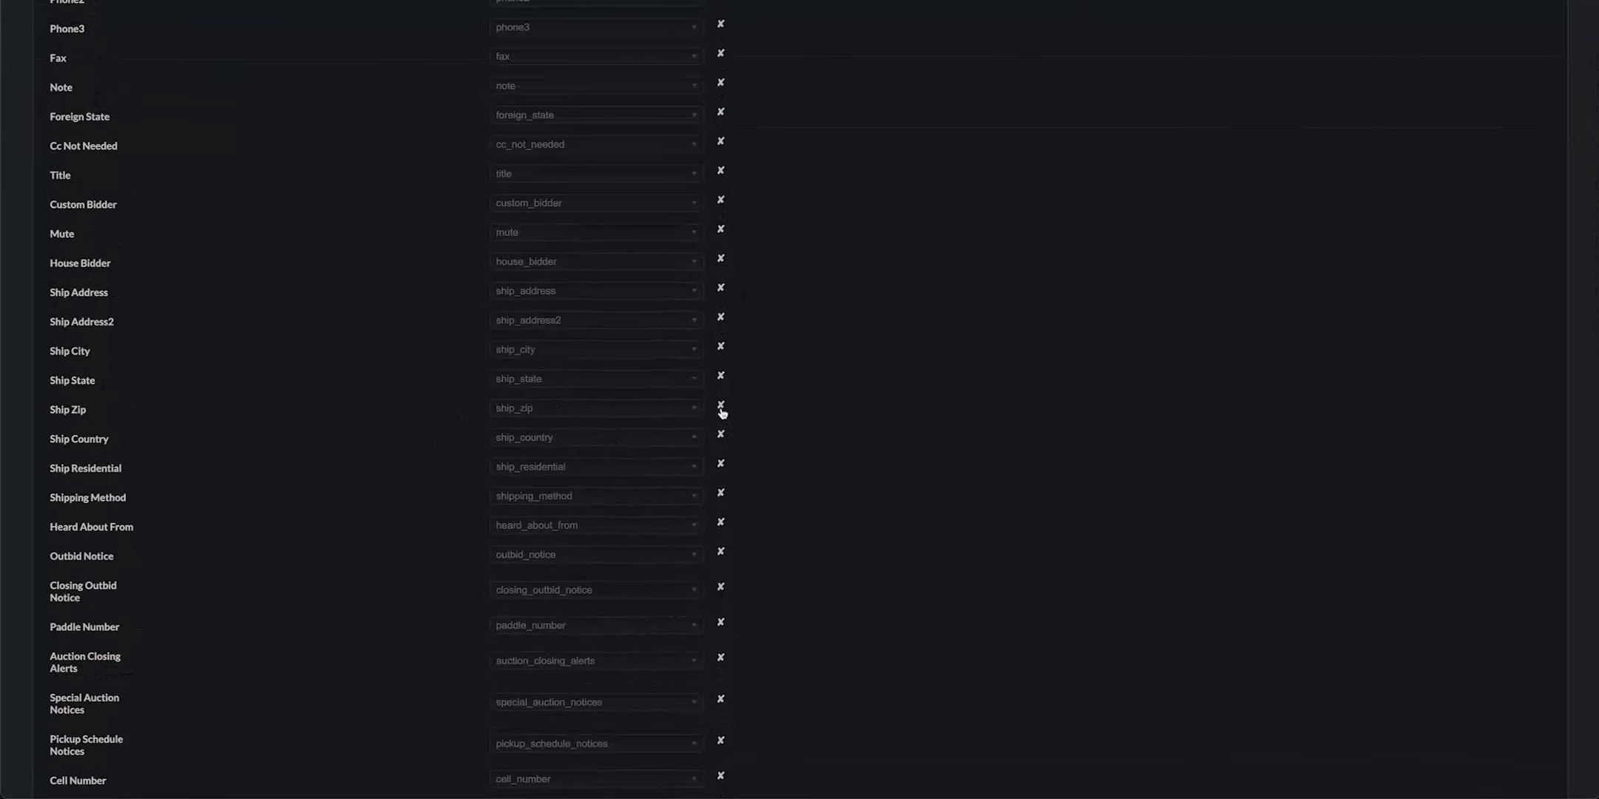
left_click(722, 406)
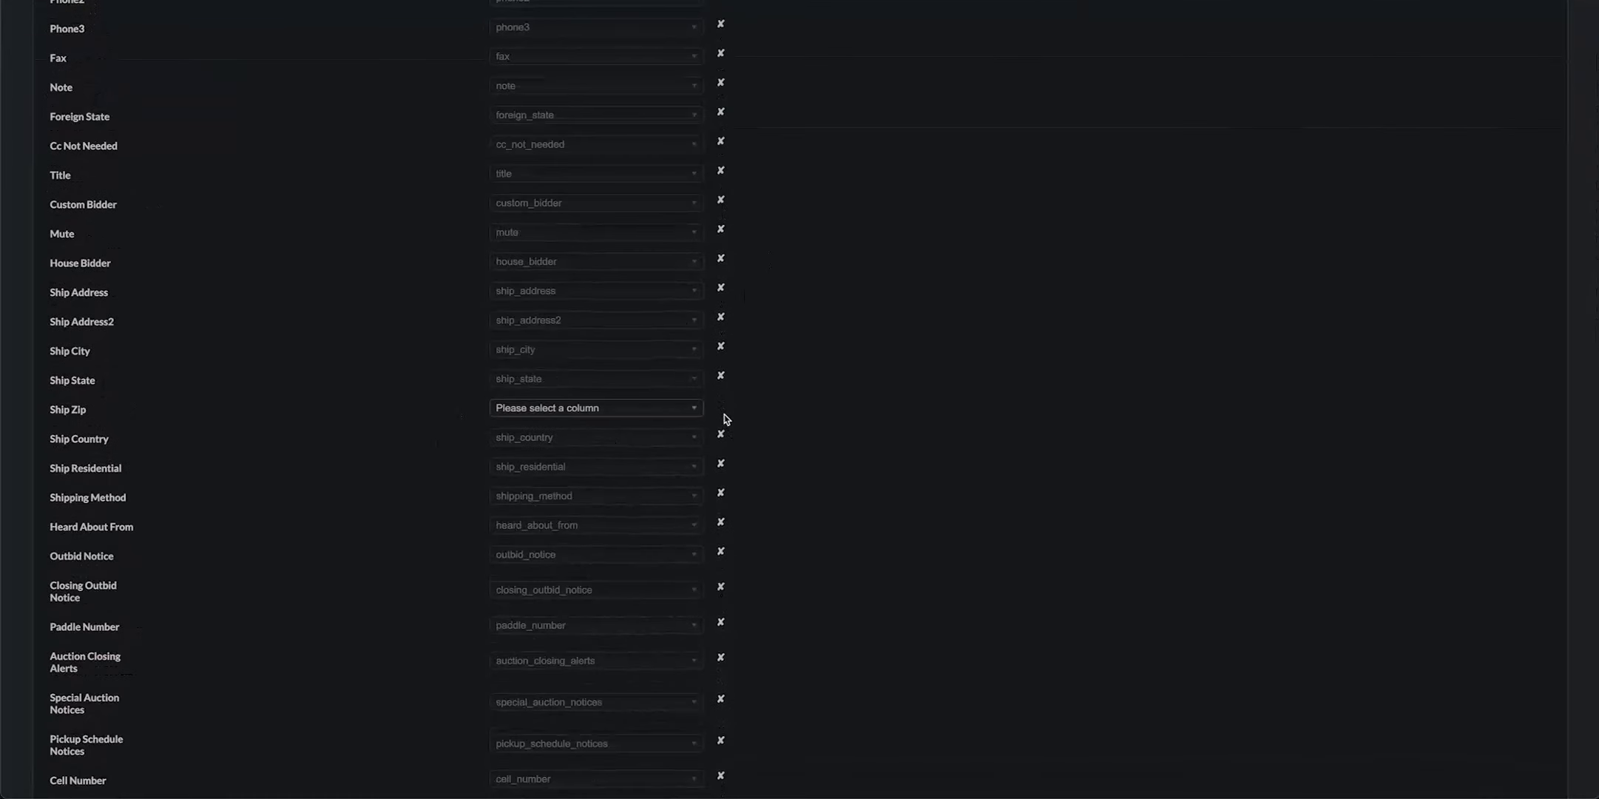
left_click(584, 411)
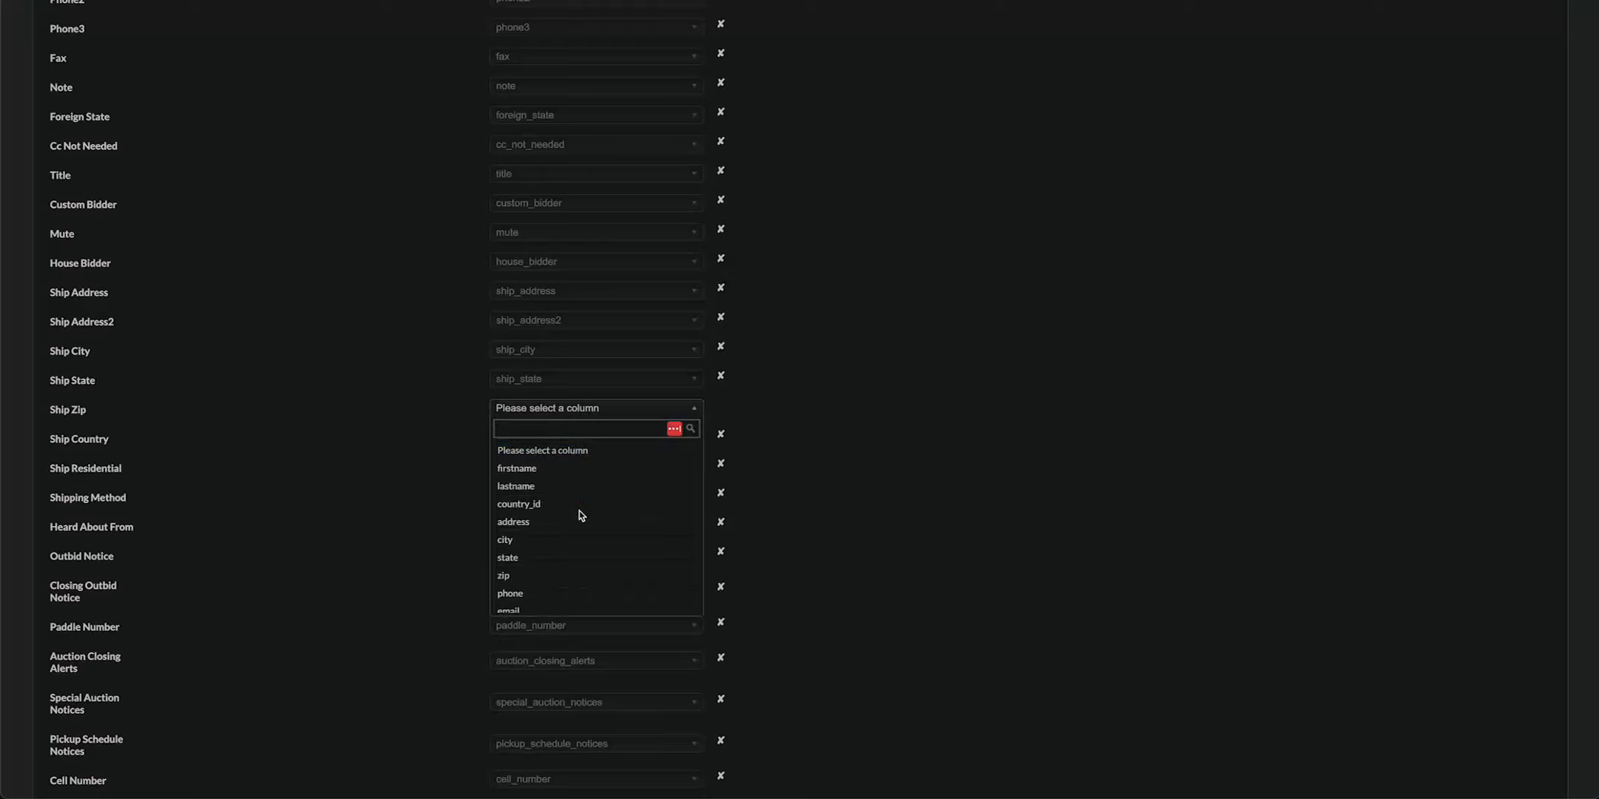
scroll(579, 510, "down", 8)
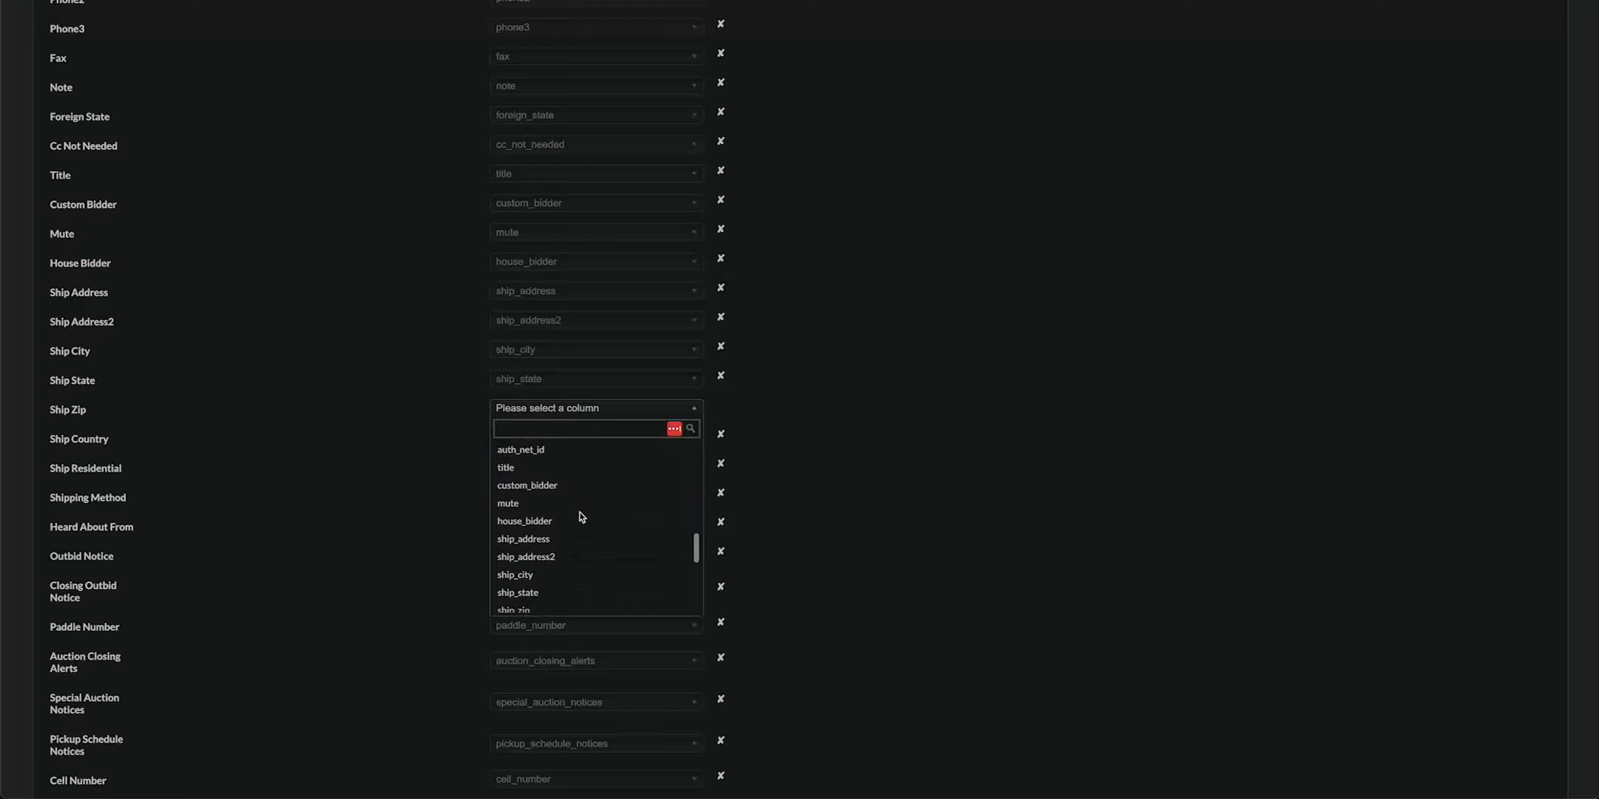
scroll(583, 516, "down", 4)
scroll(581, 518, "up", 12)
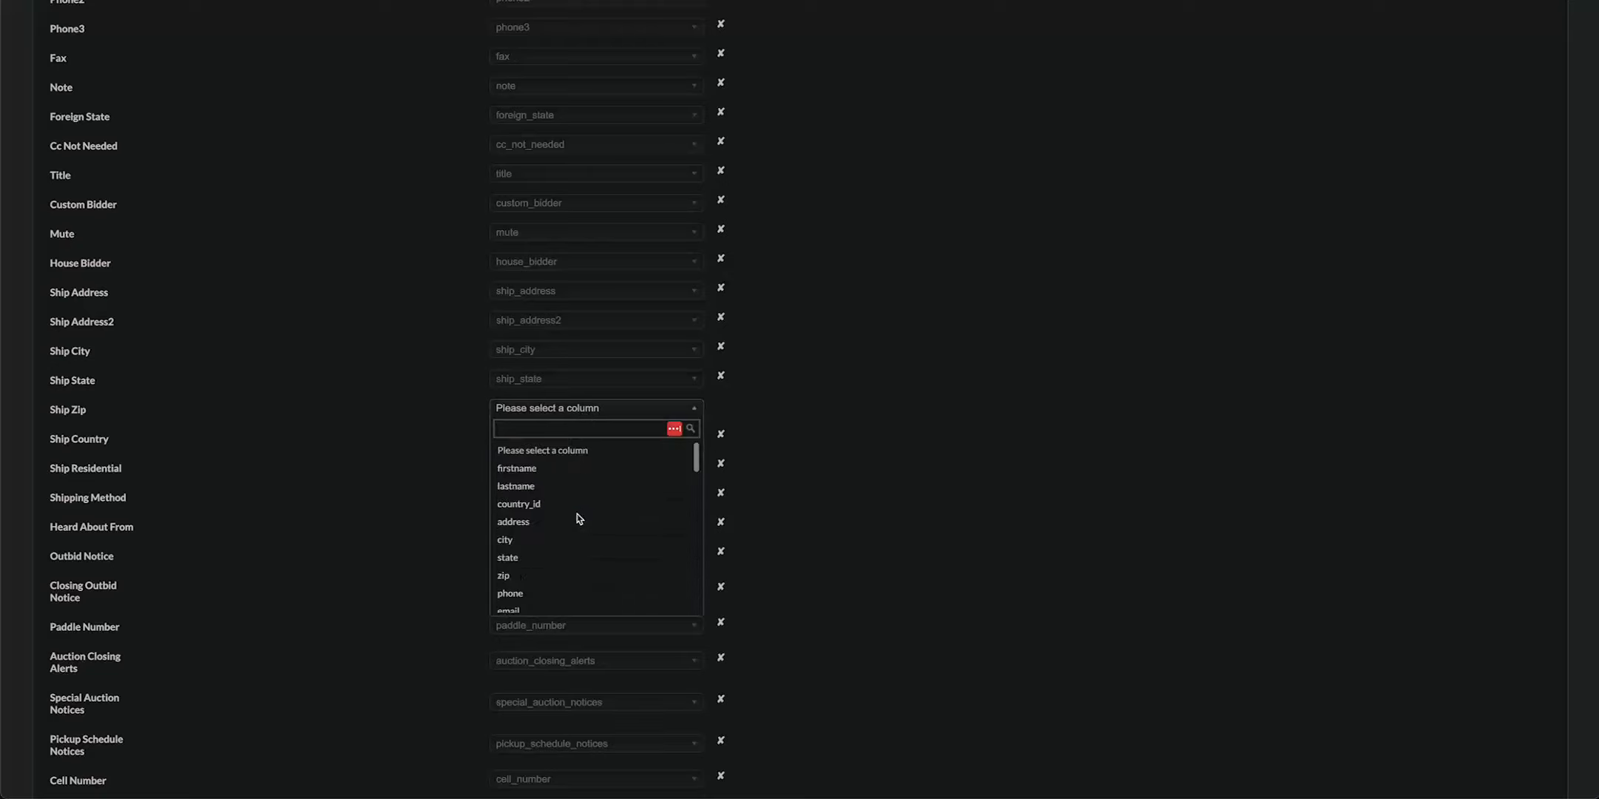
left_click(879, 509)
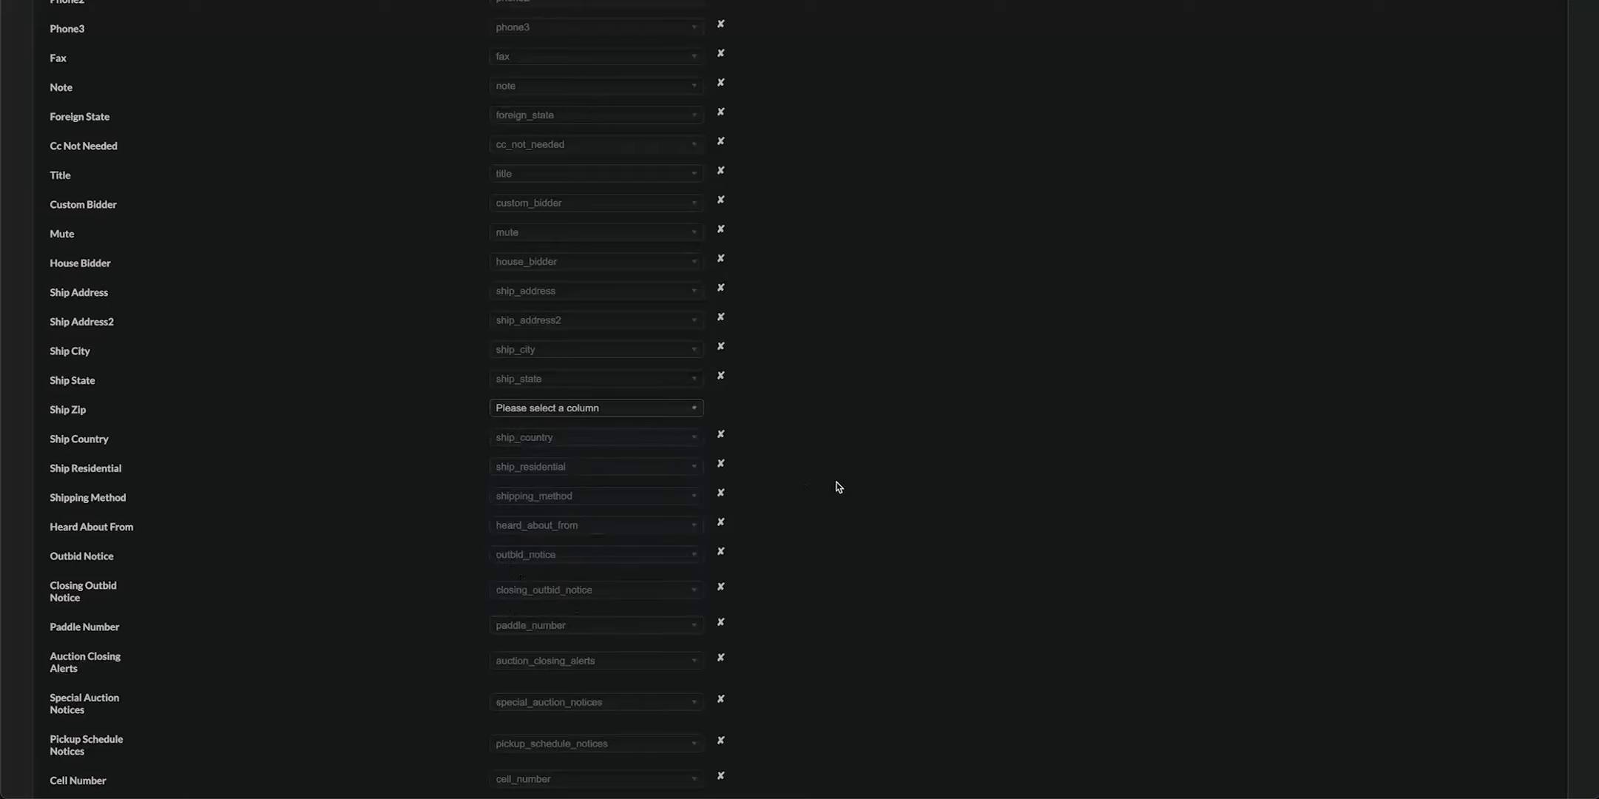
Review the field mapping from Firstname to Stripe Id and run the bidder import
scroll(839, 486, "down", 3)
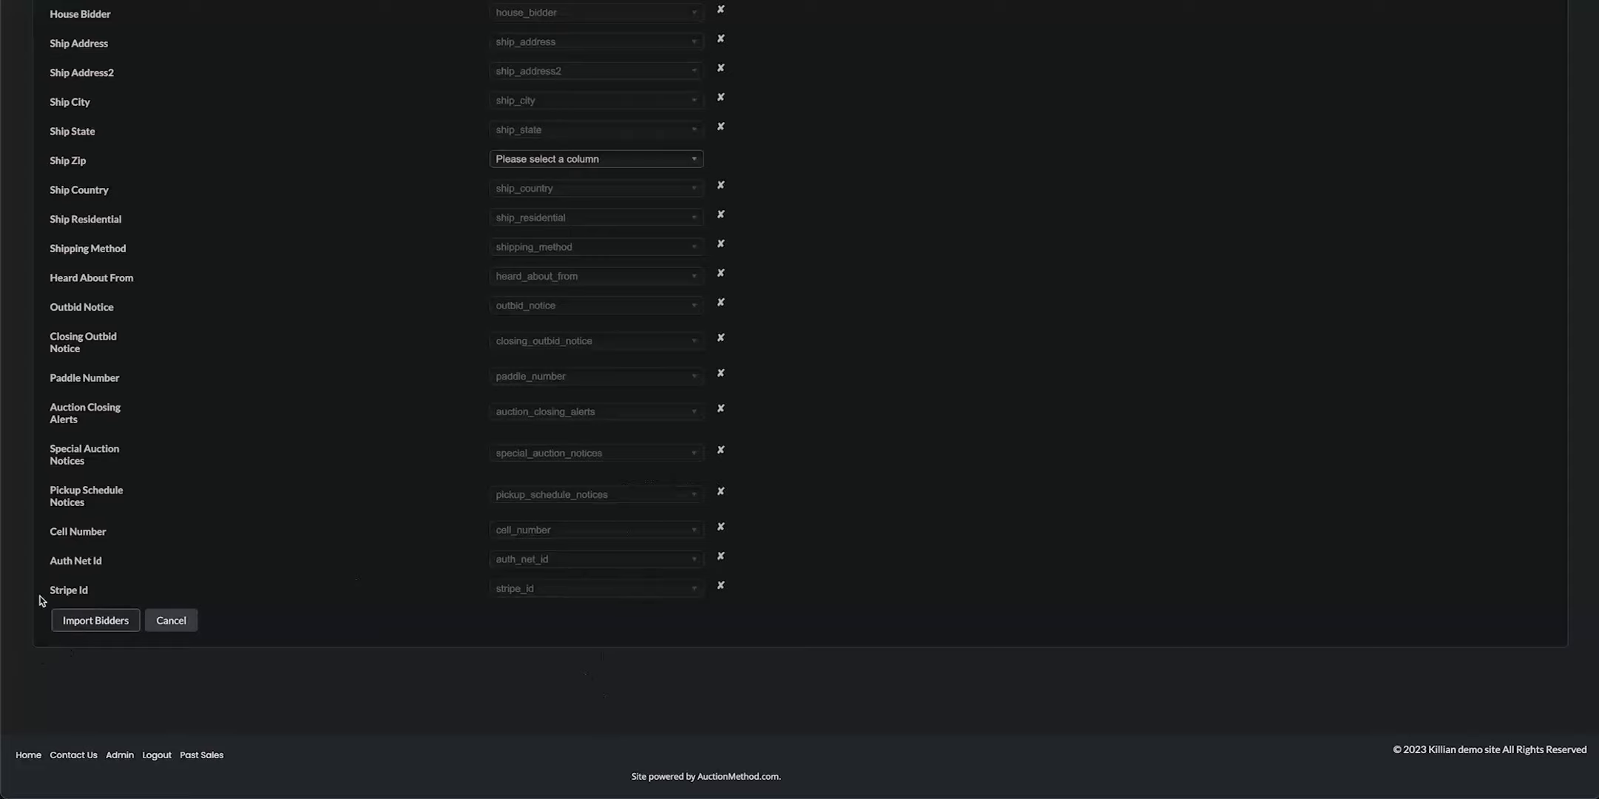
scroll(222, 535, "up", 15)
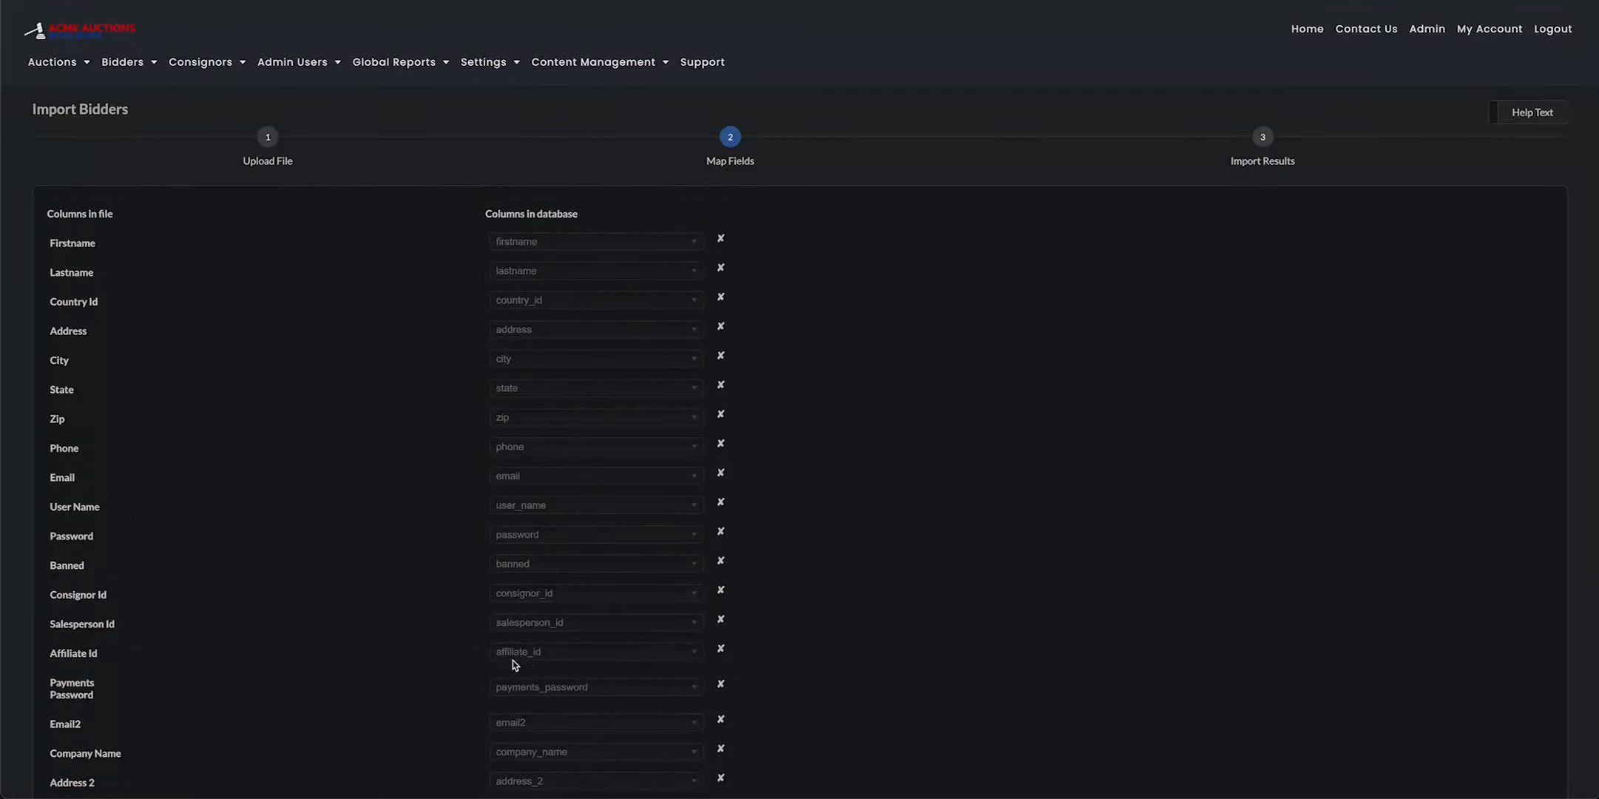
scroll(585, 618, "down", 10)
scroll(584, 617, "down", 3)
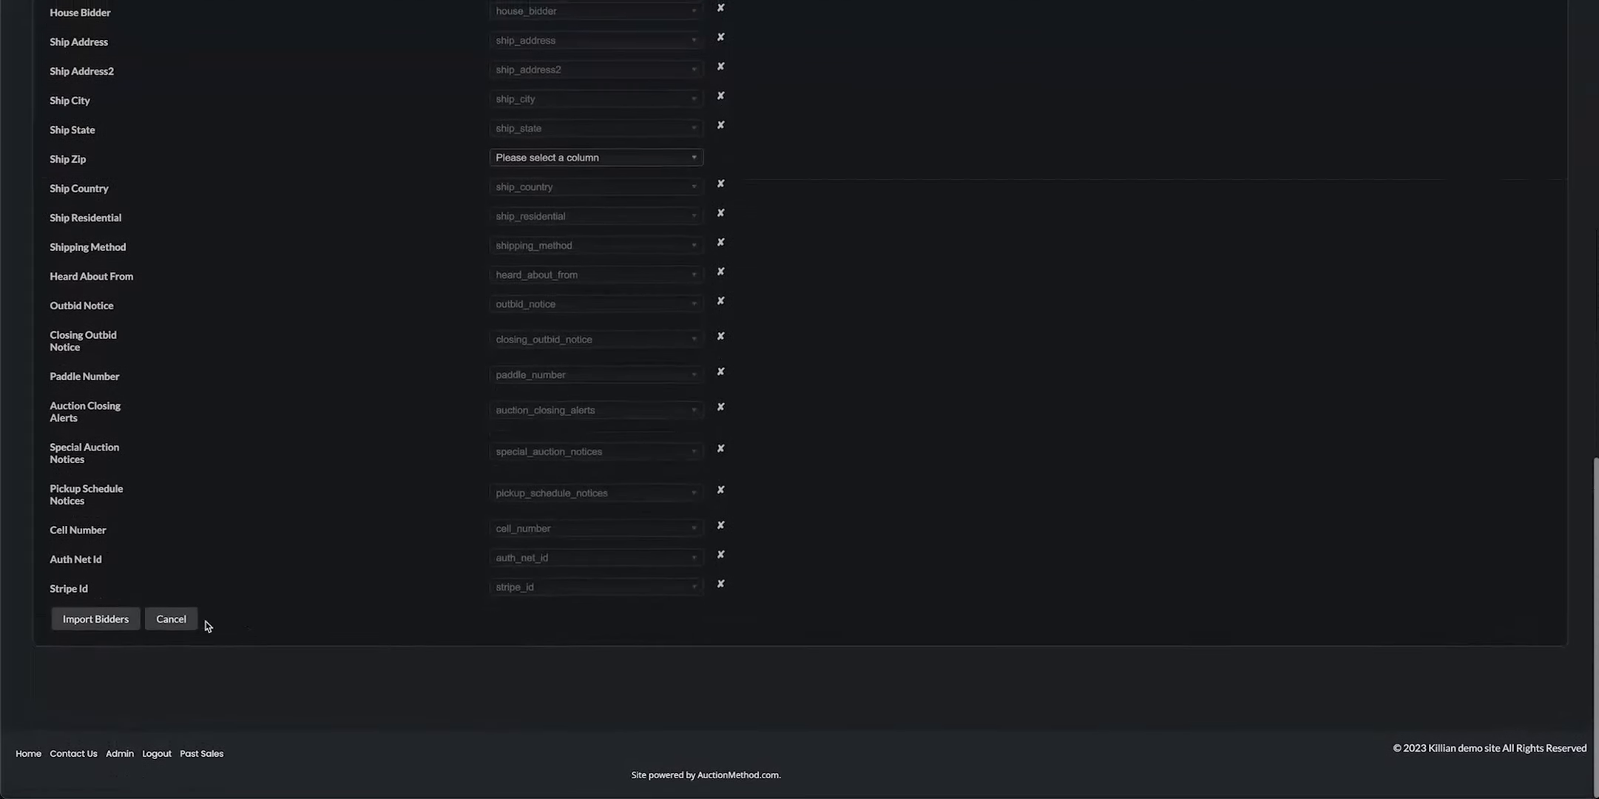
left_click(95, 621)
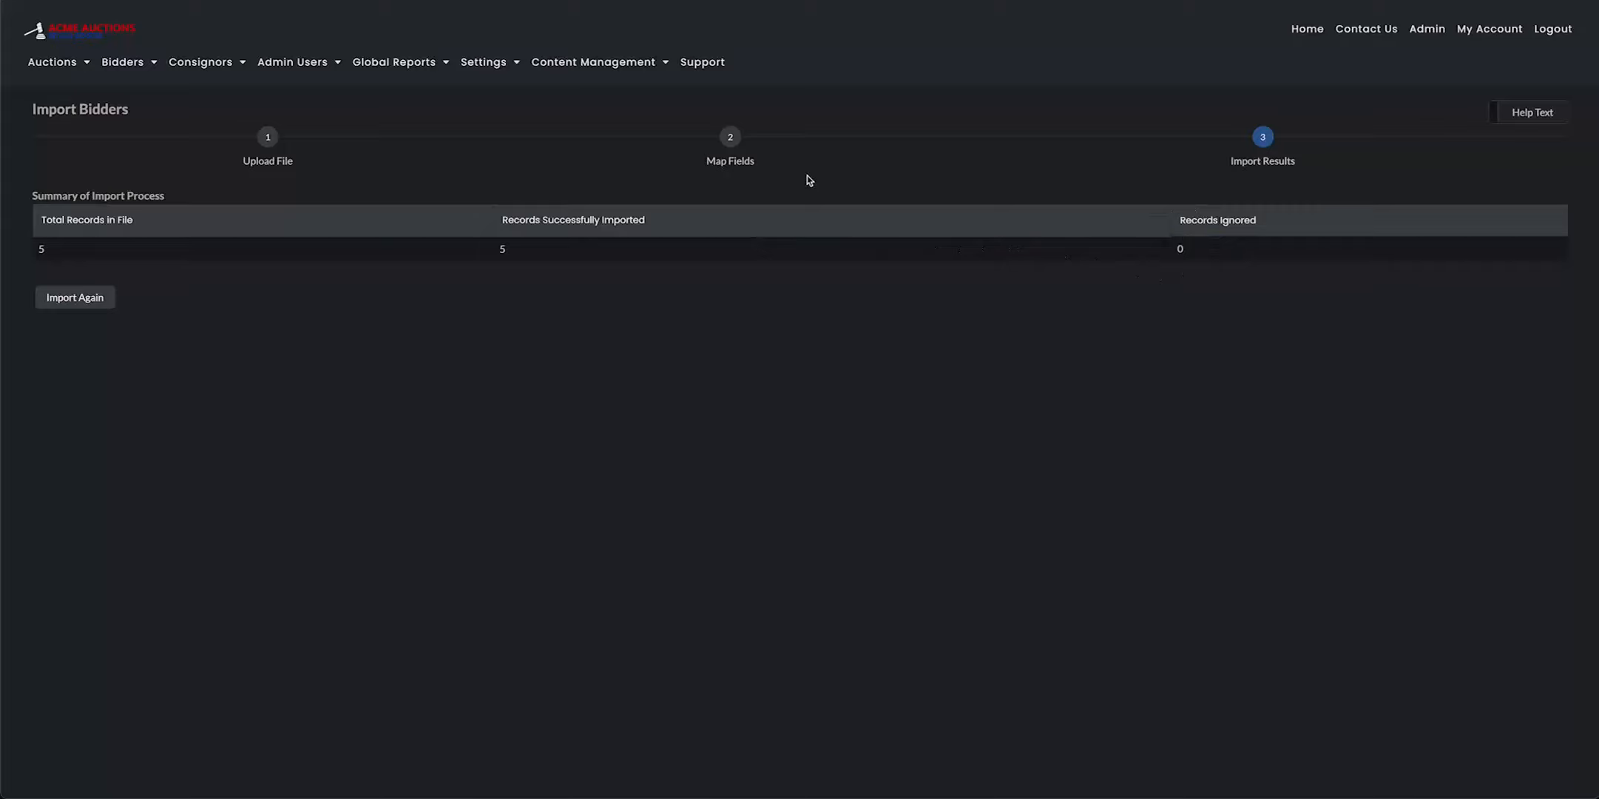
Open the Acme Industrial bidder's account from the bidders list and bring up its personal information for editing
left_click(126, 62)
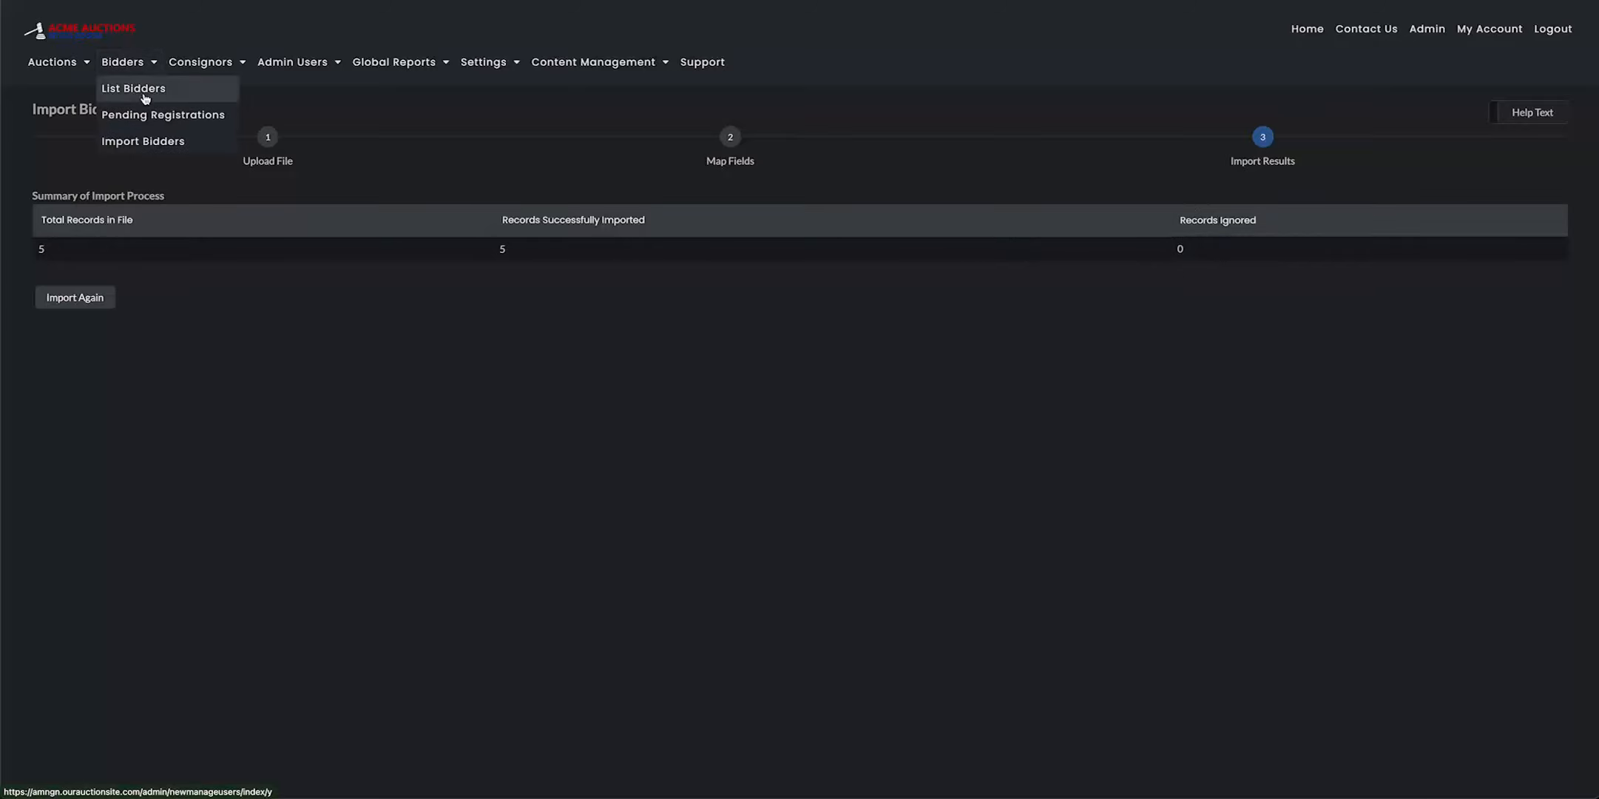
left_click(145, 90)
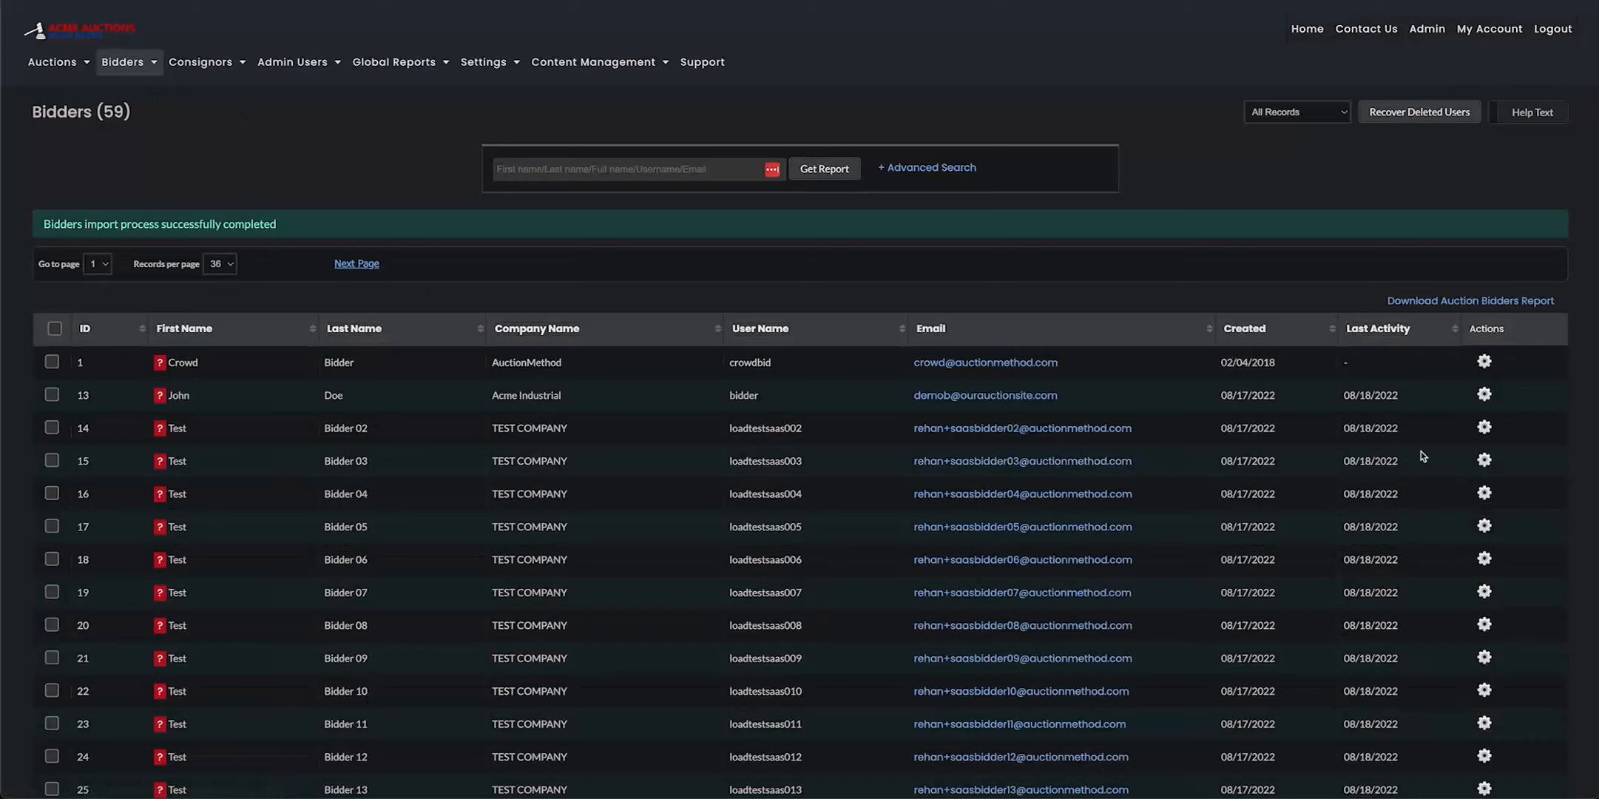
left_click(1485, 394)
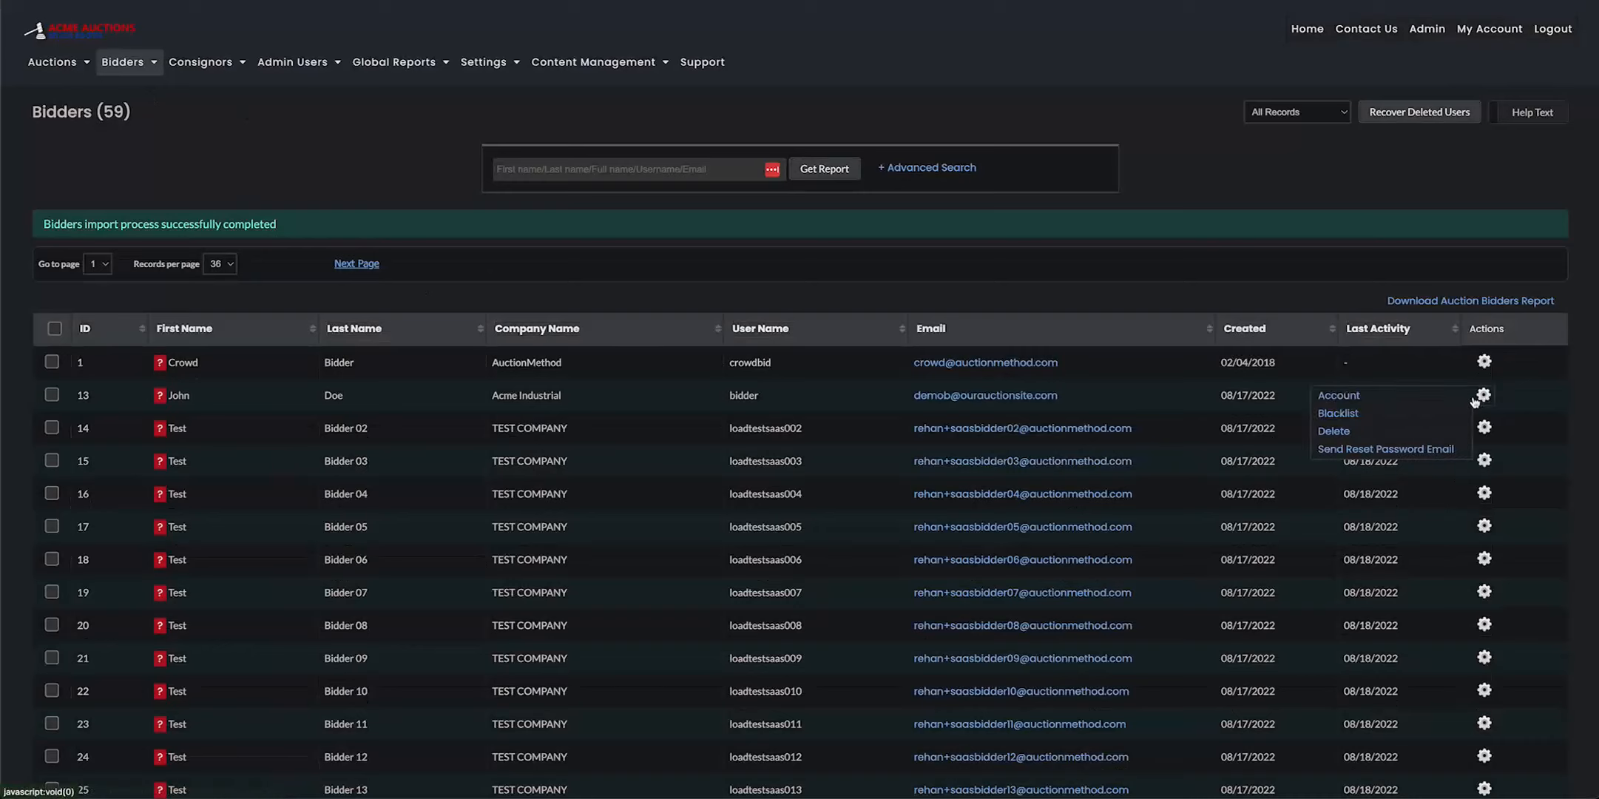
left_click(1338, 399)
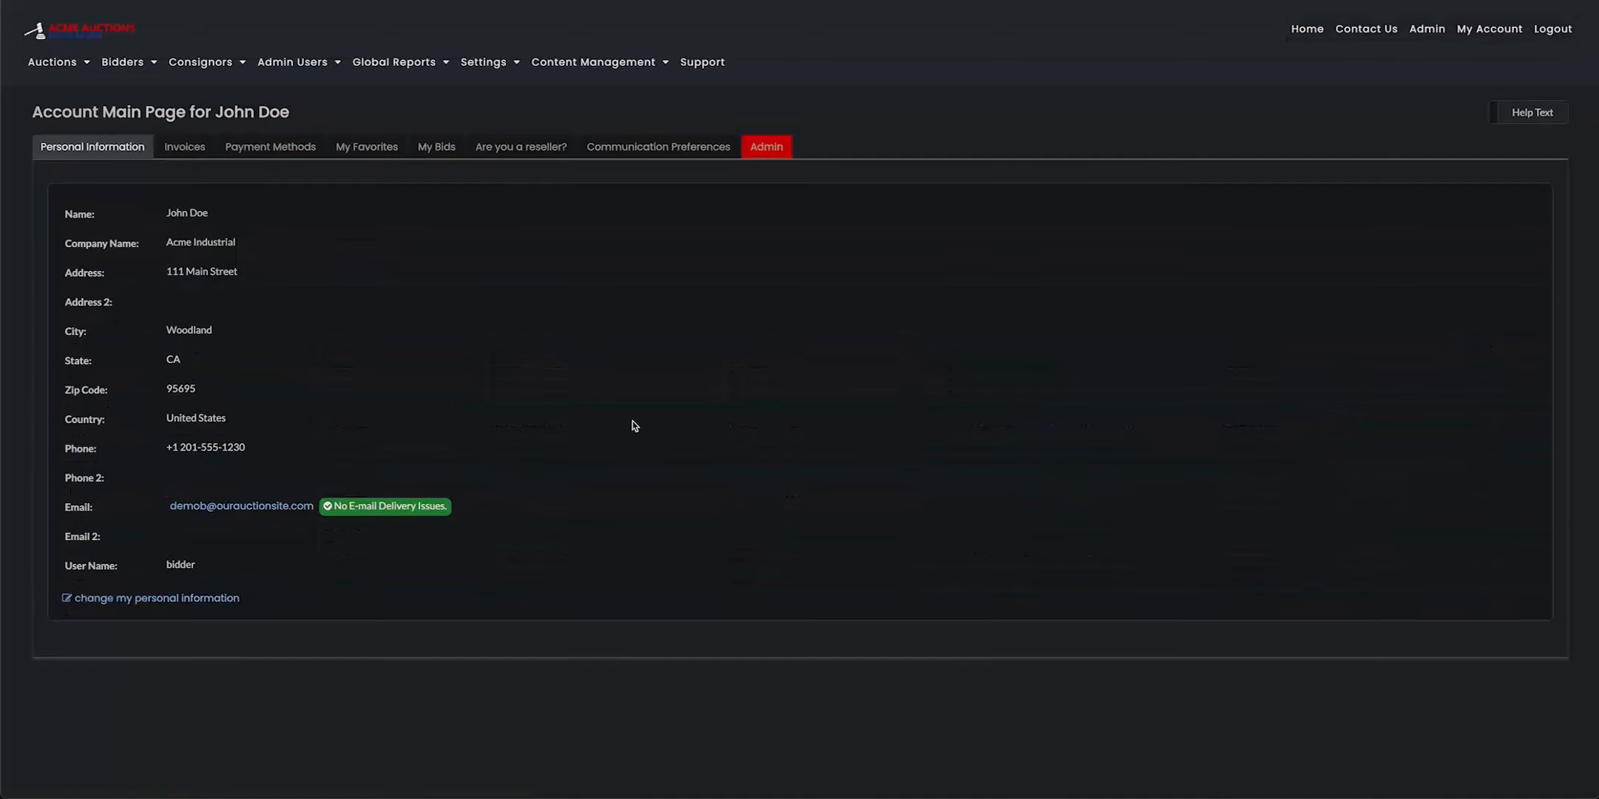
left_click(197, 605)
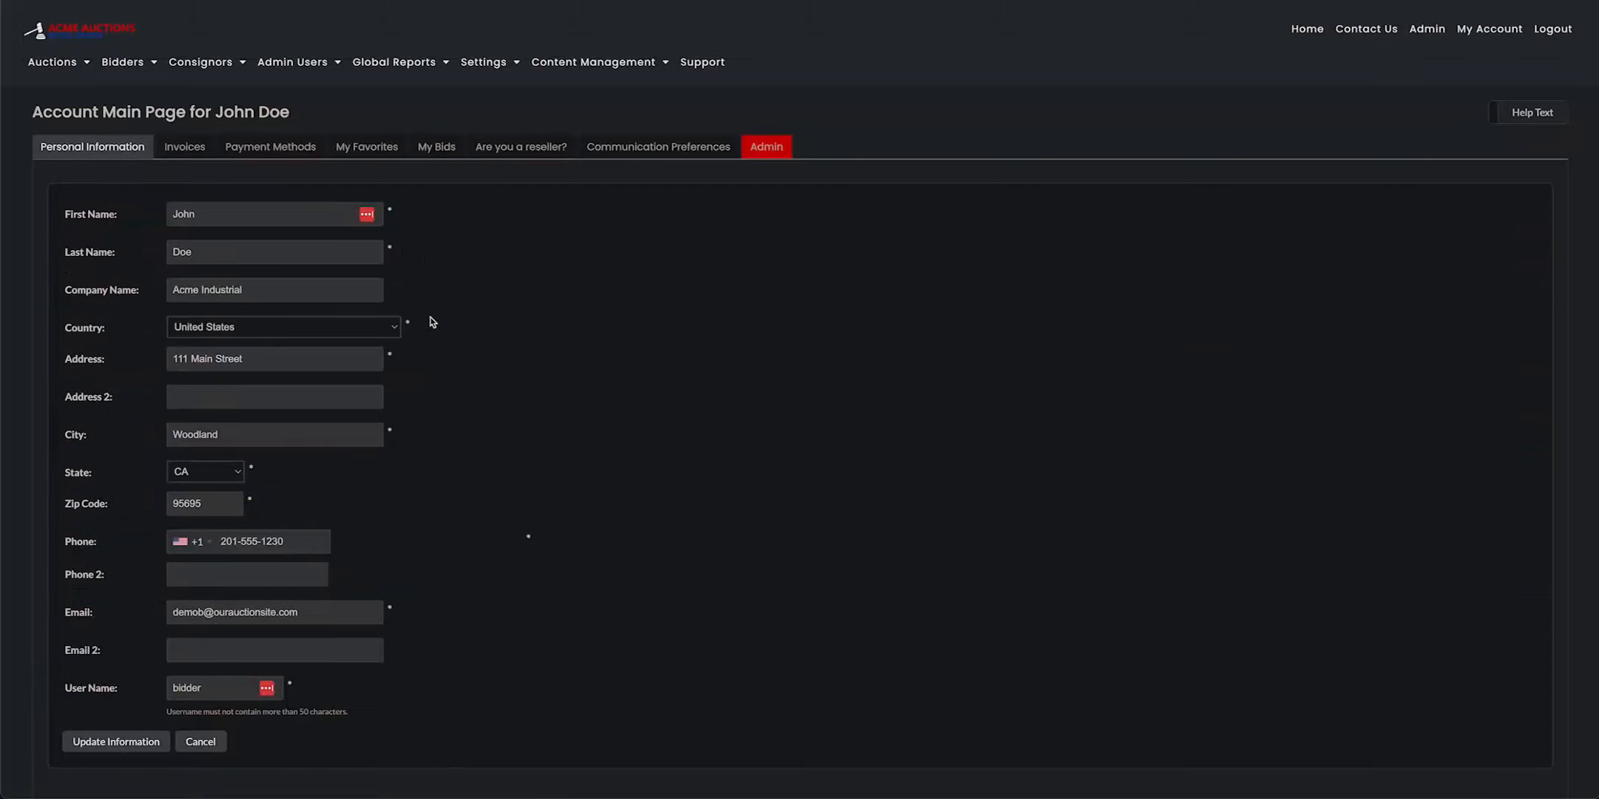
scroll(410, 348, "down", 1)
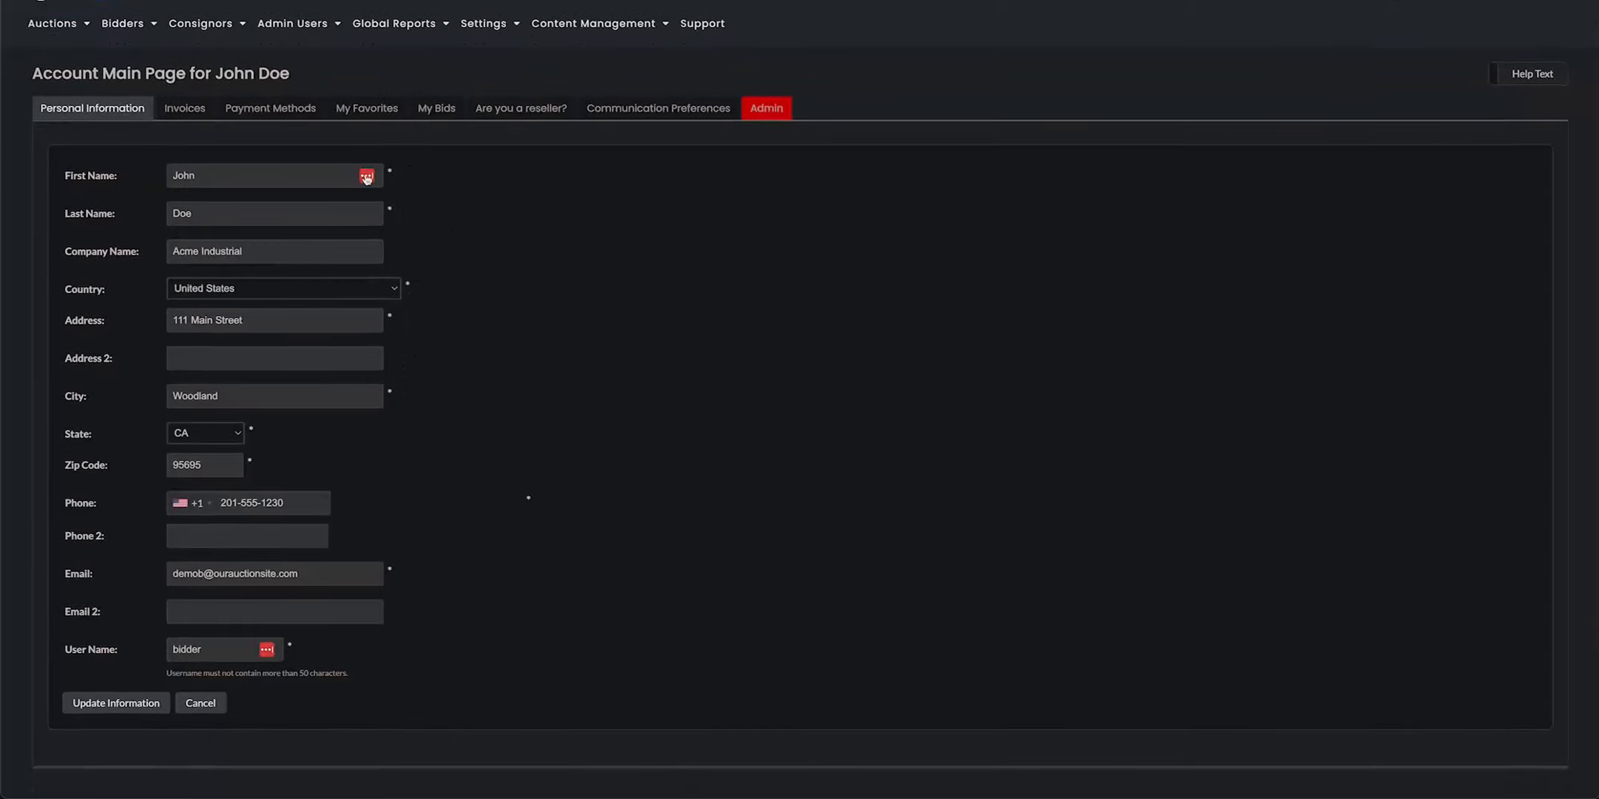